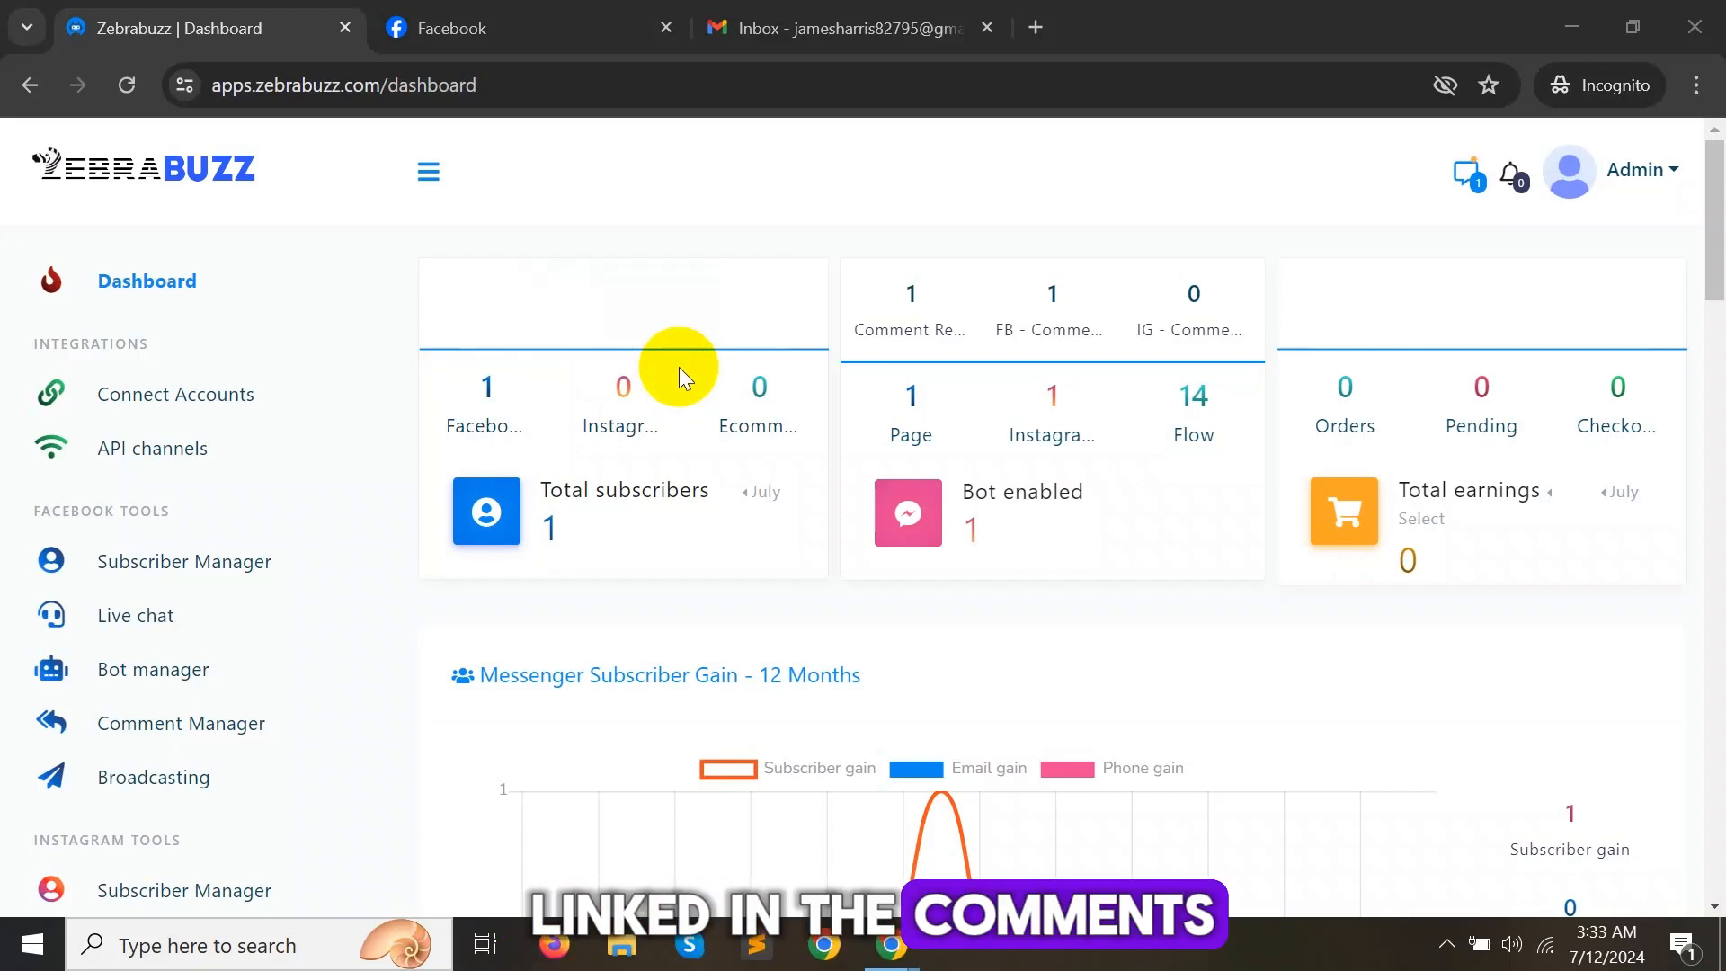
Step: Open the general settings of Test Page in the Facebook bot manager
click(582, 351)
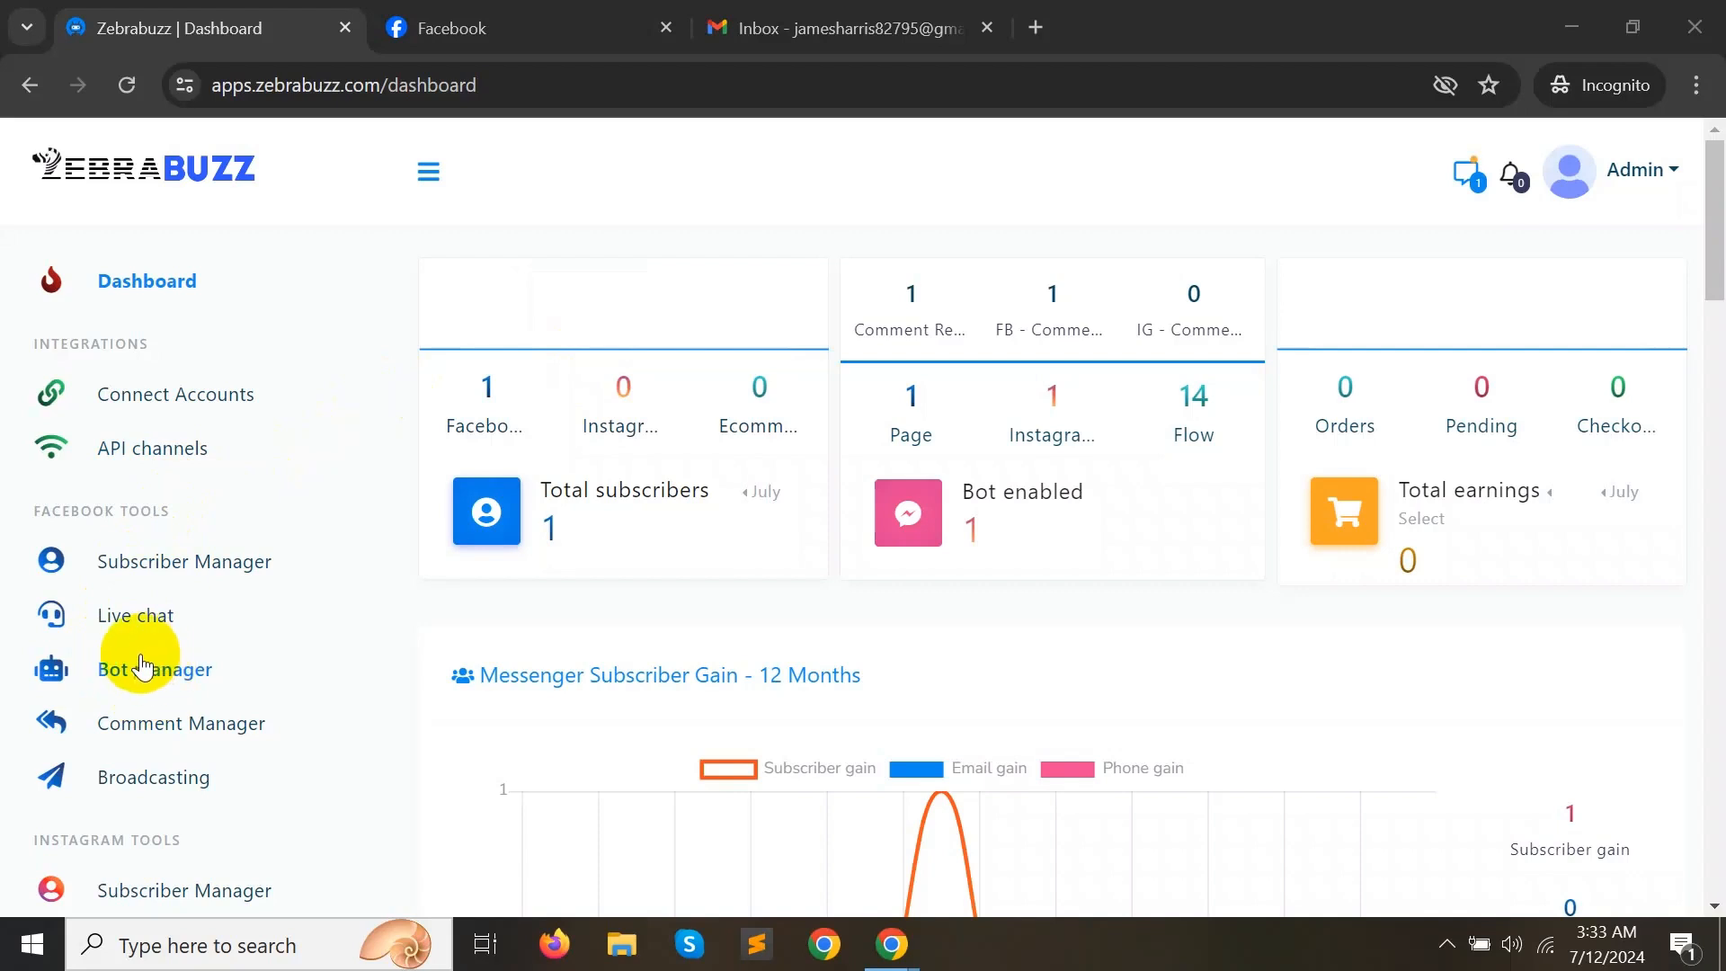
click(153, 681)
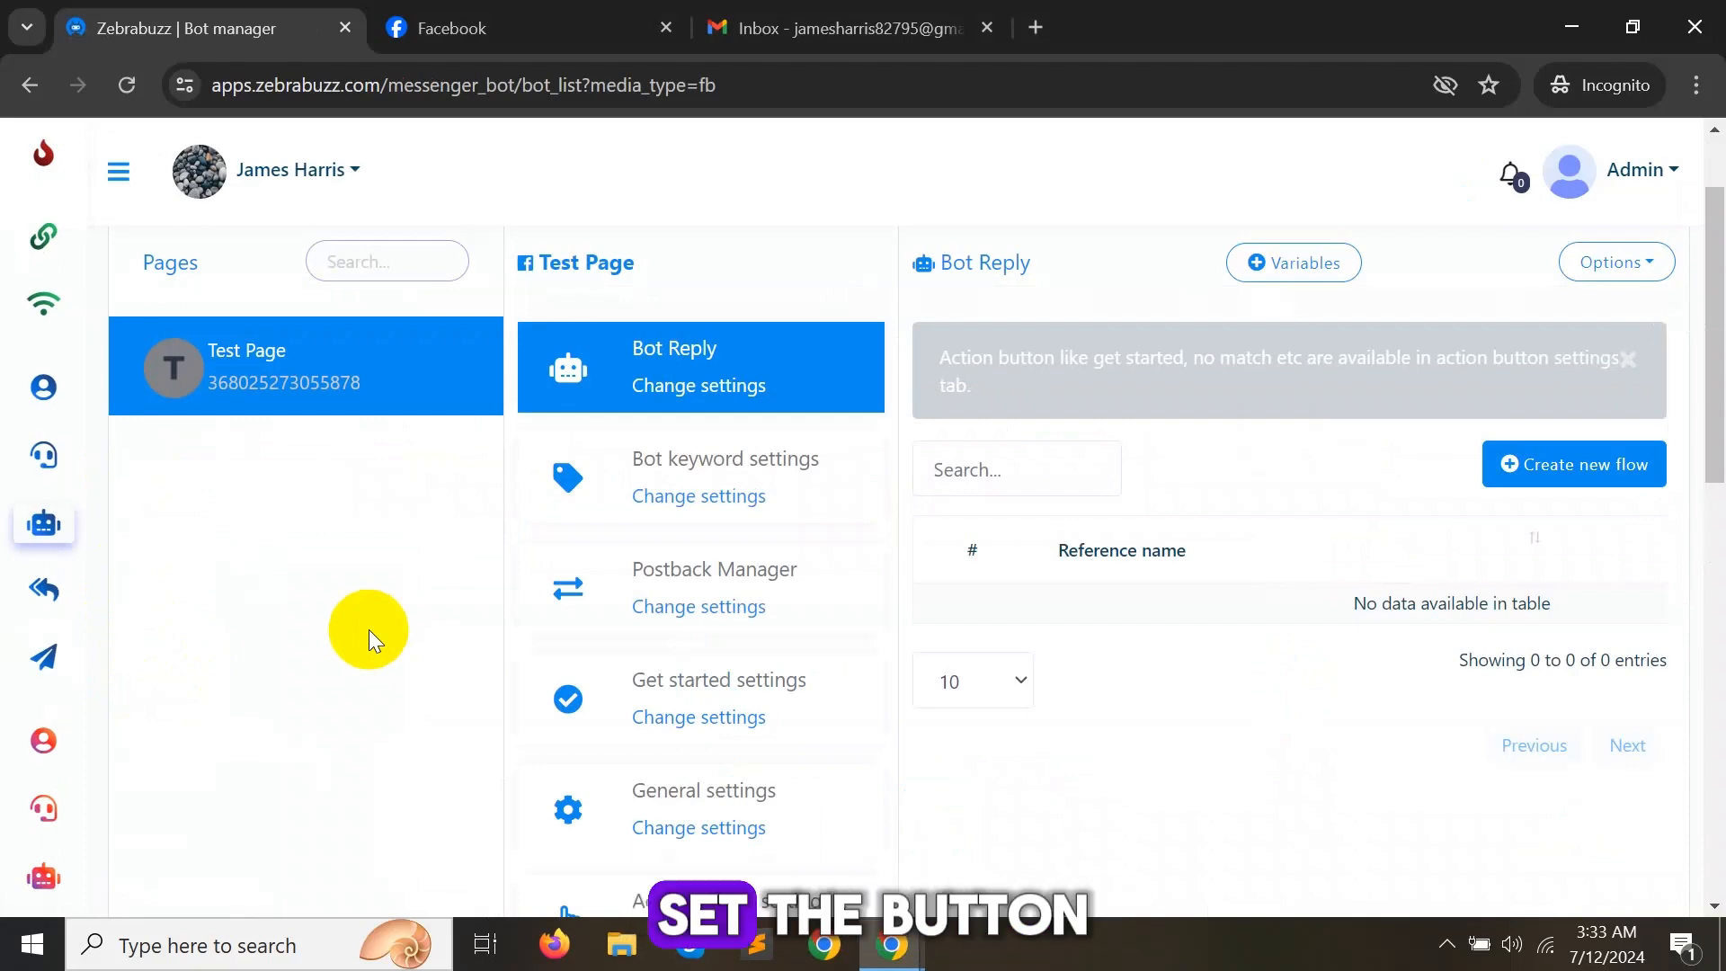
scroll(369, 629, down, 2)
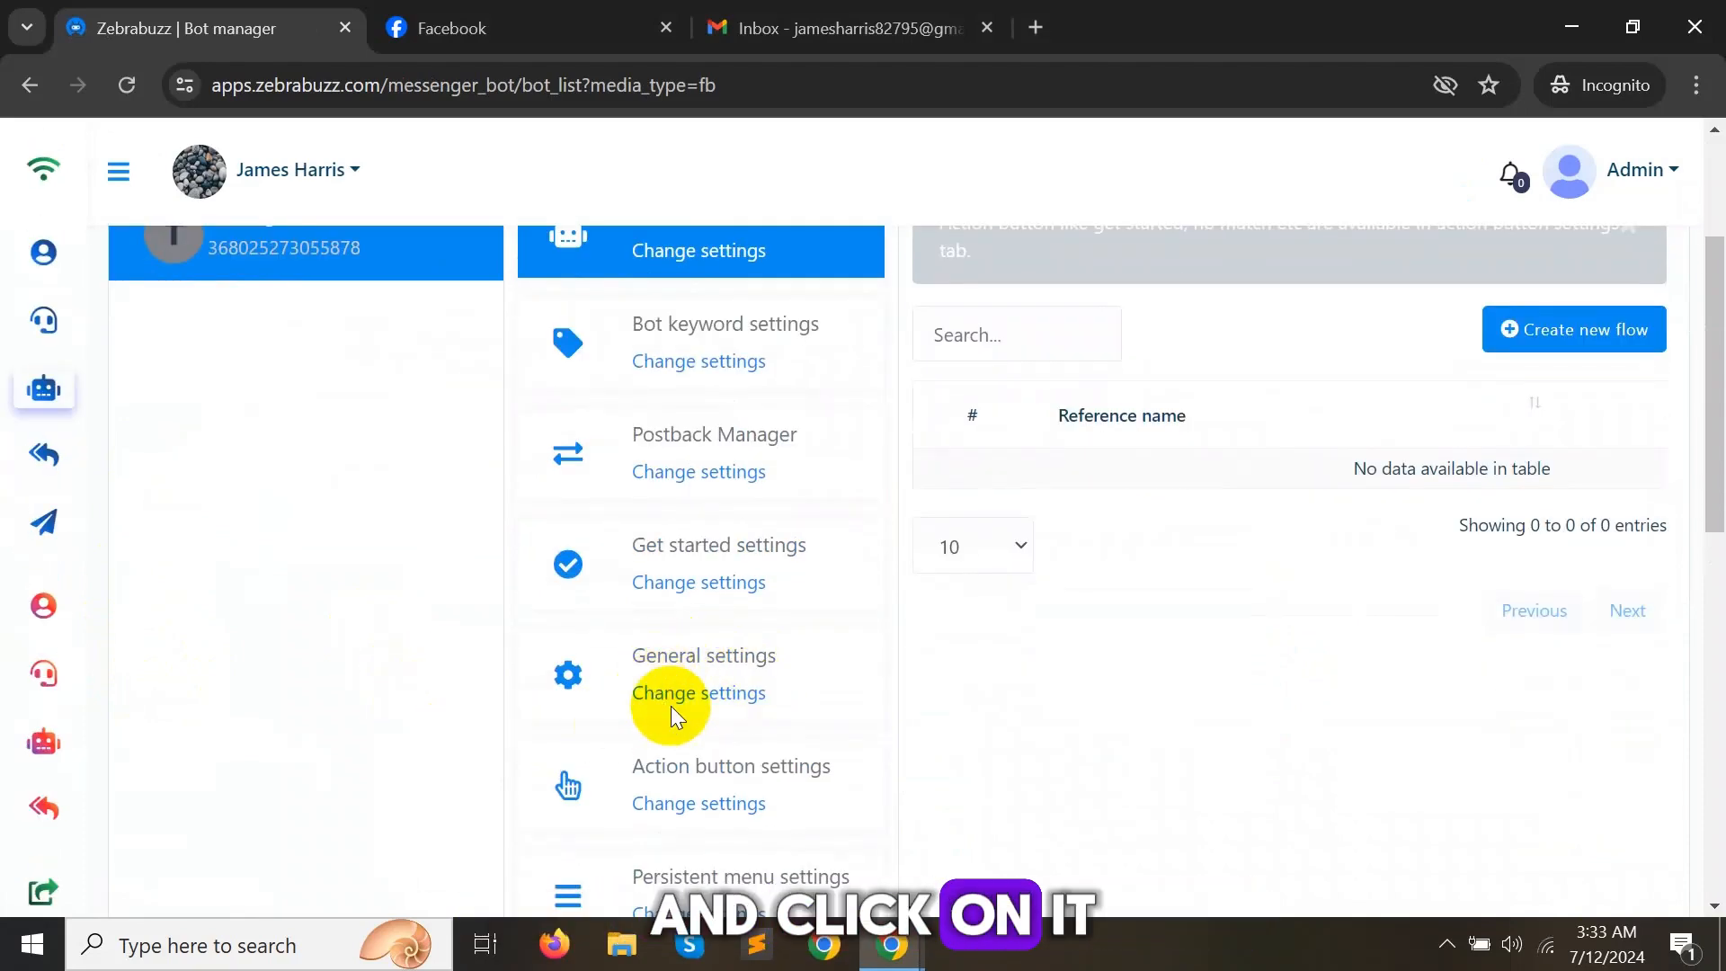
click(694, 692)
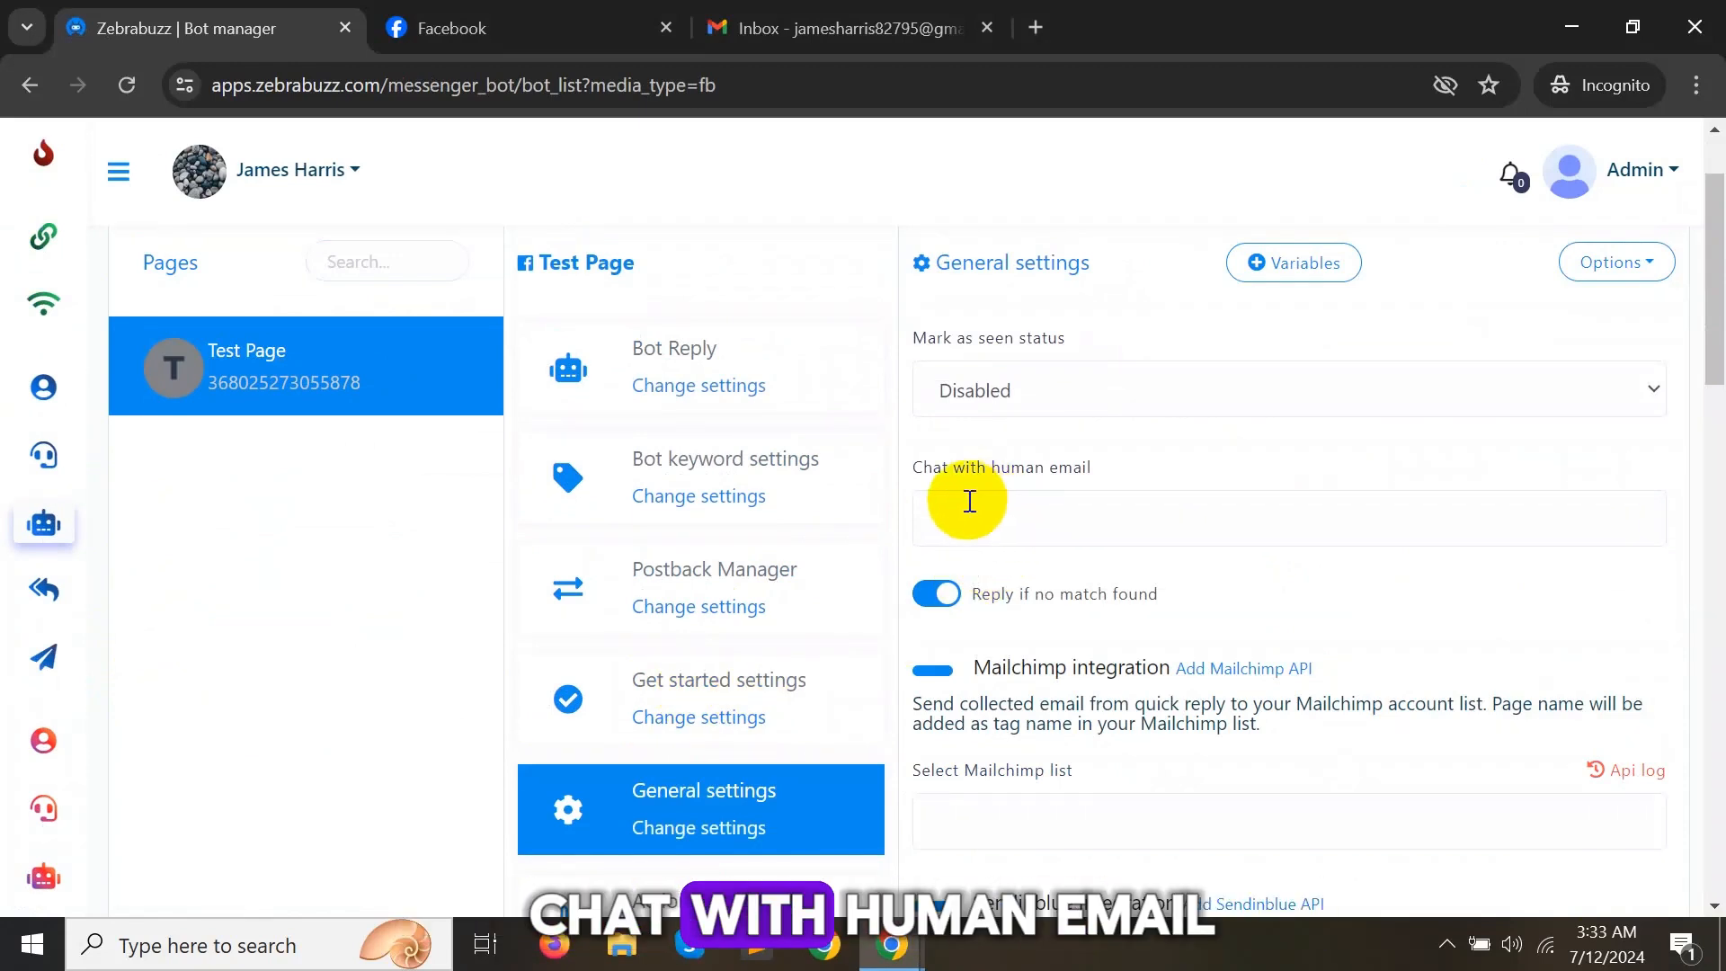
Step: Enter the notification email address as Test Page's chat with human email
drag(914, 466, 1108, 469)
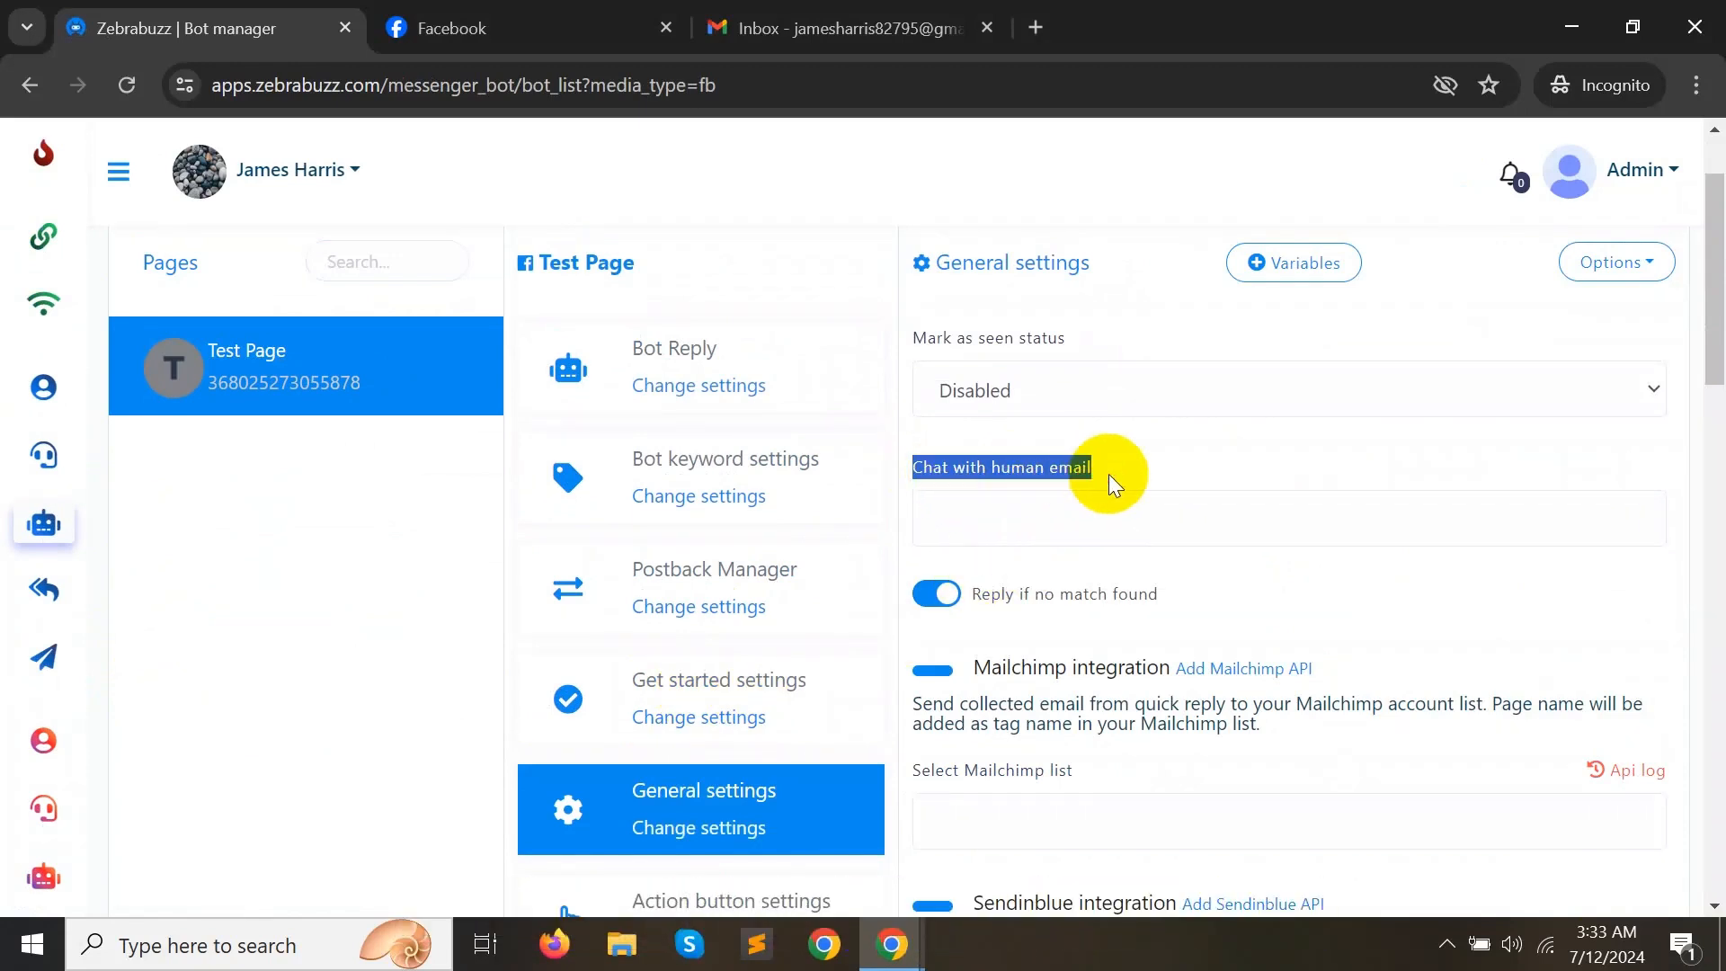
click(1137, 457)
click(978, 523)
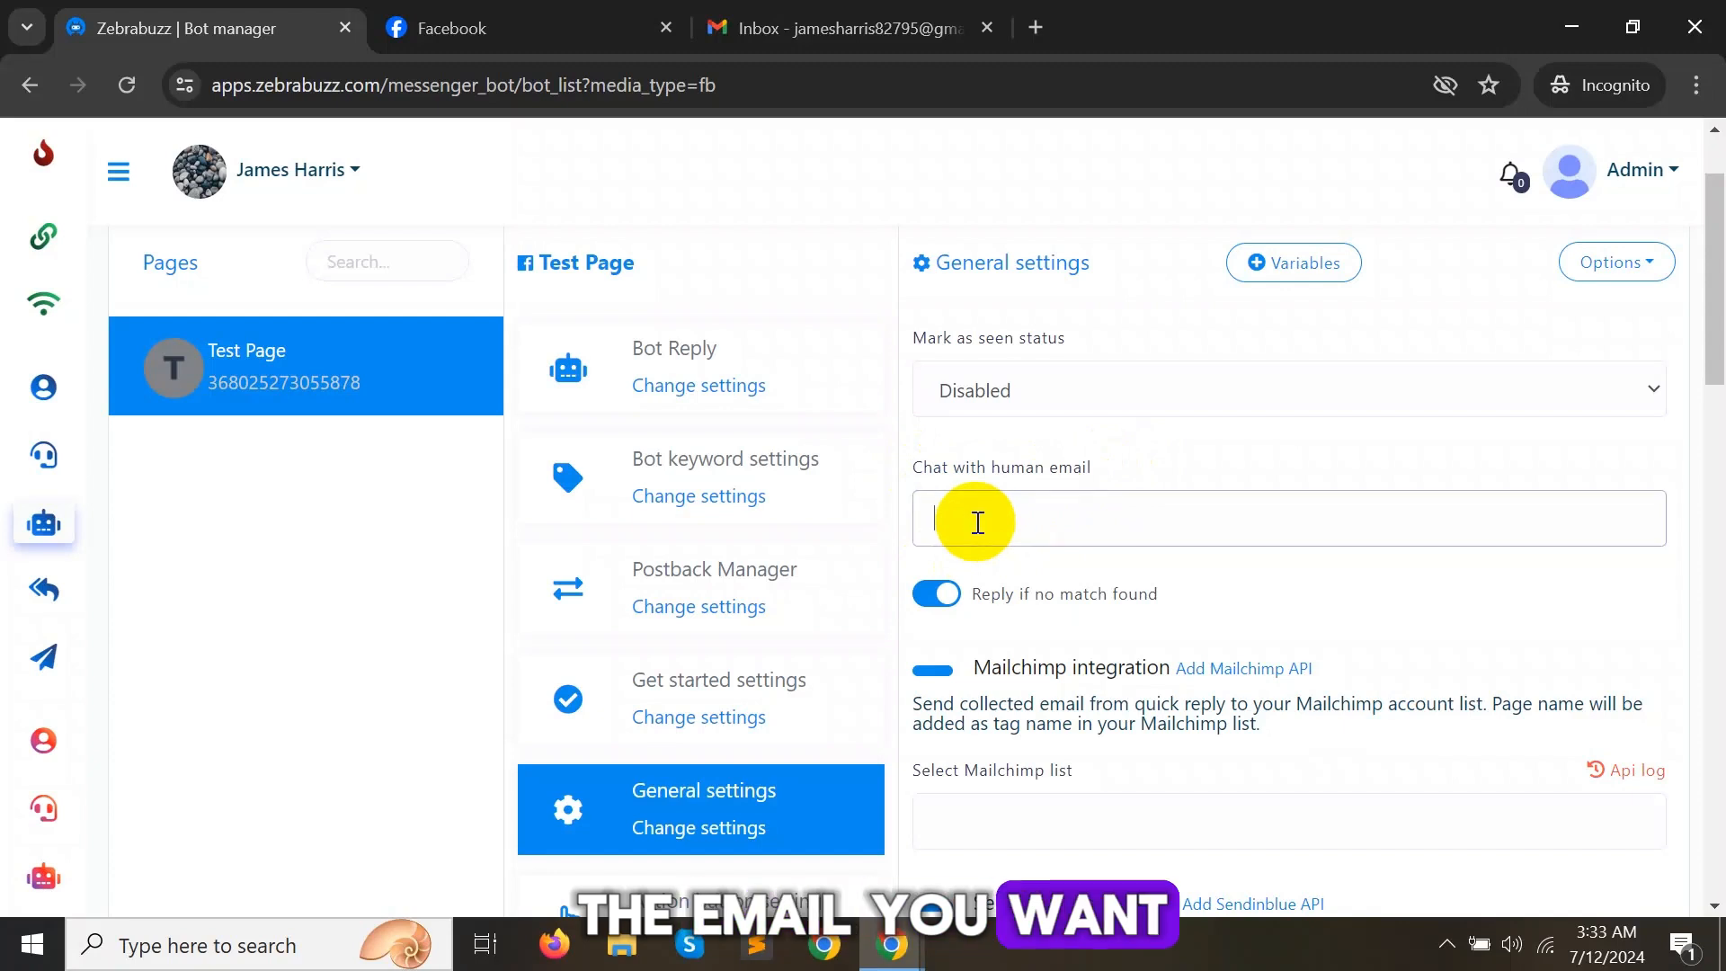
key(ctrl+v)
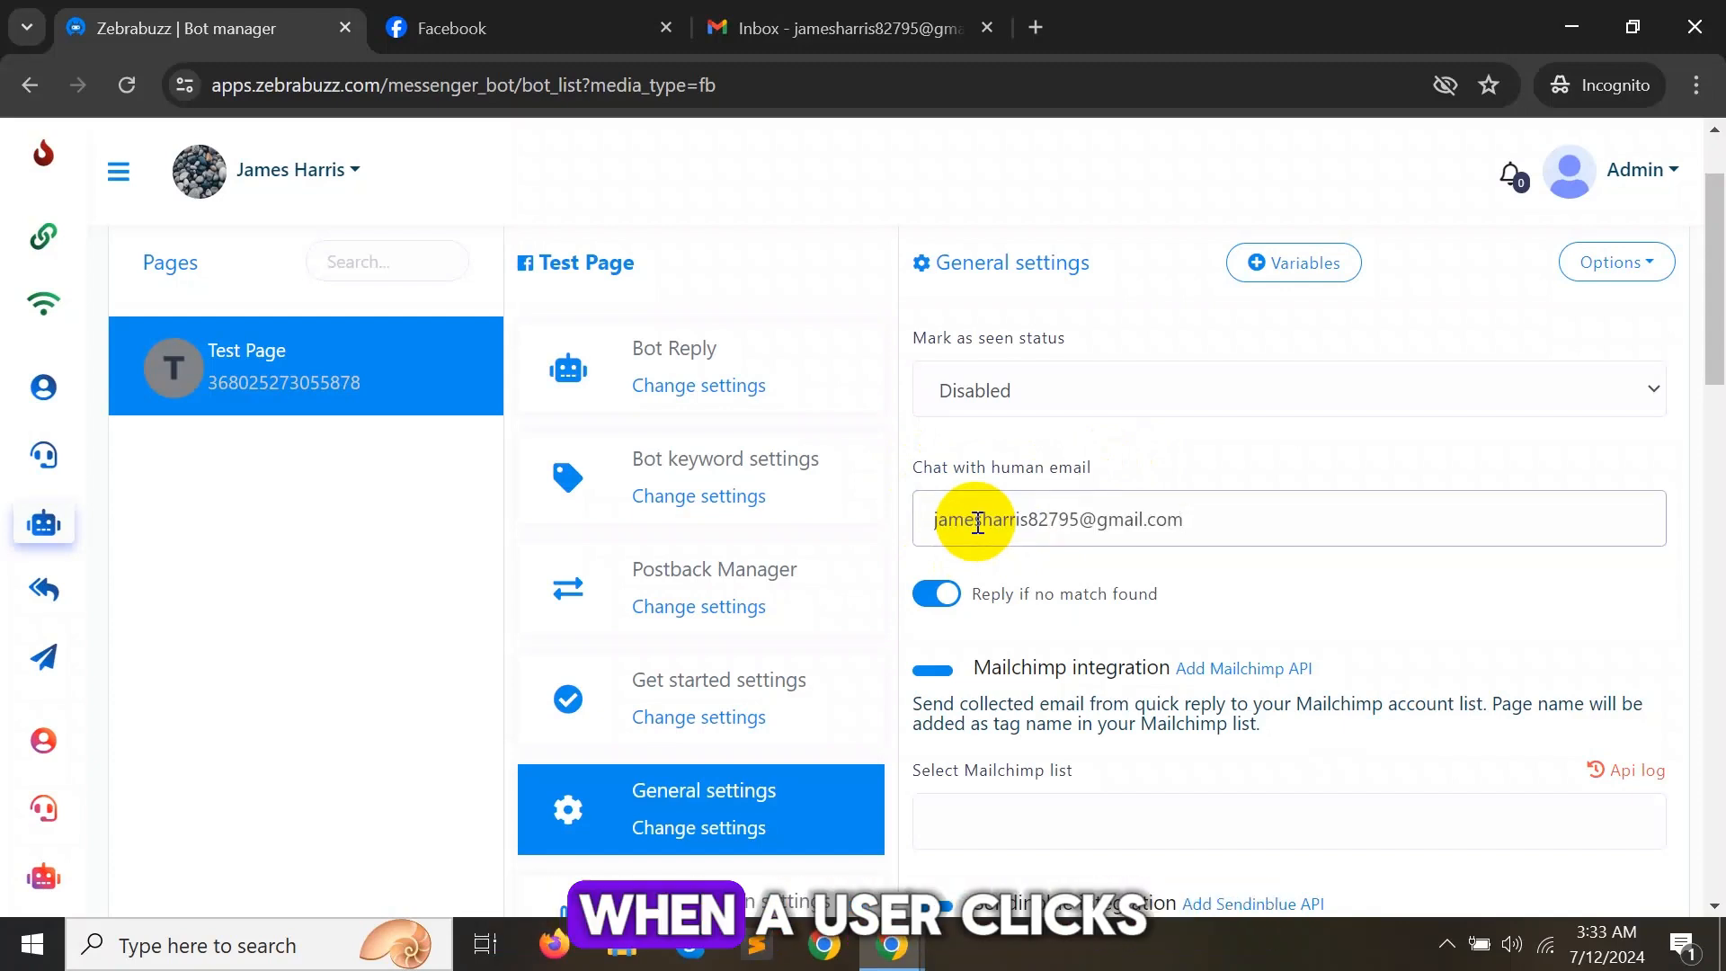
drag(1206, 532, 925, 528)
click(1193, 515)
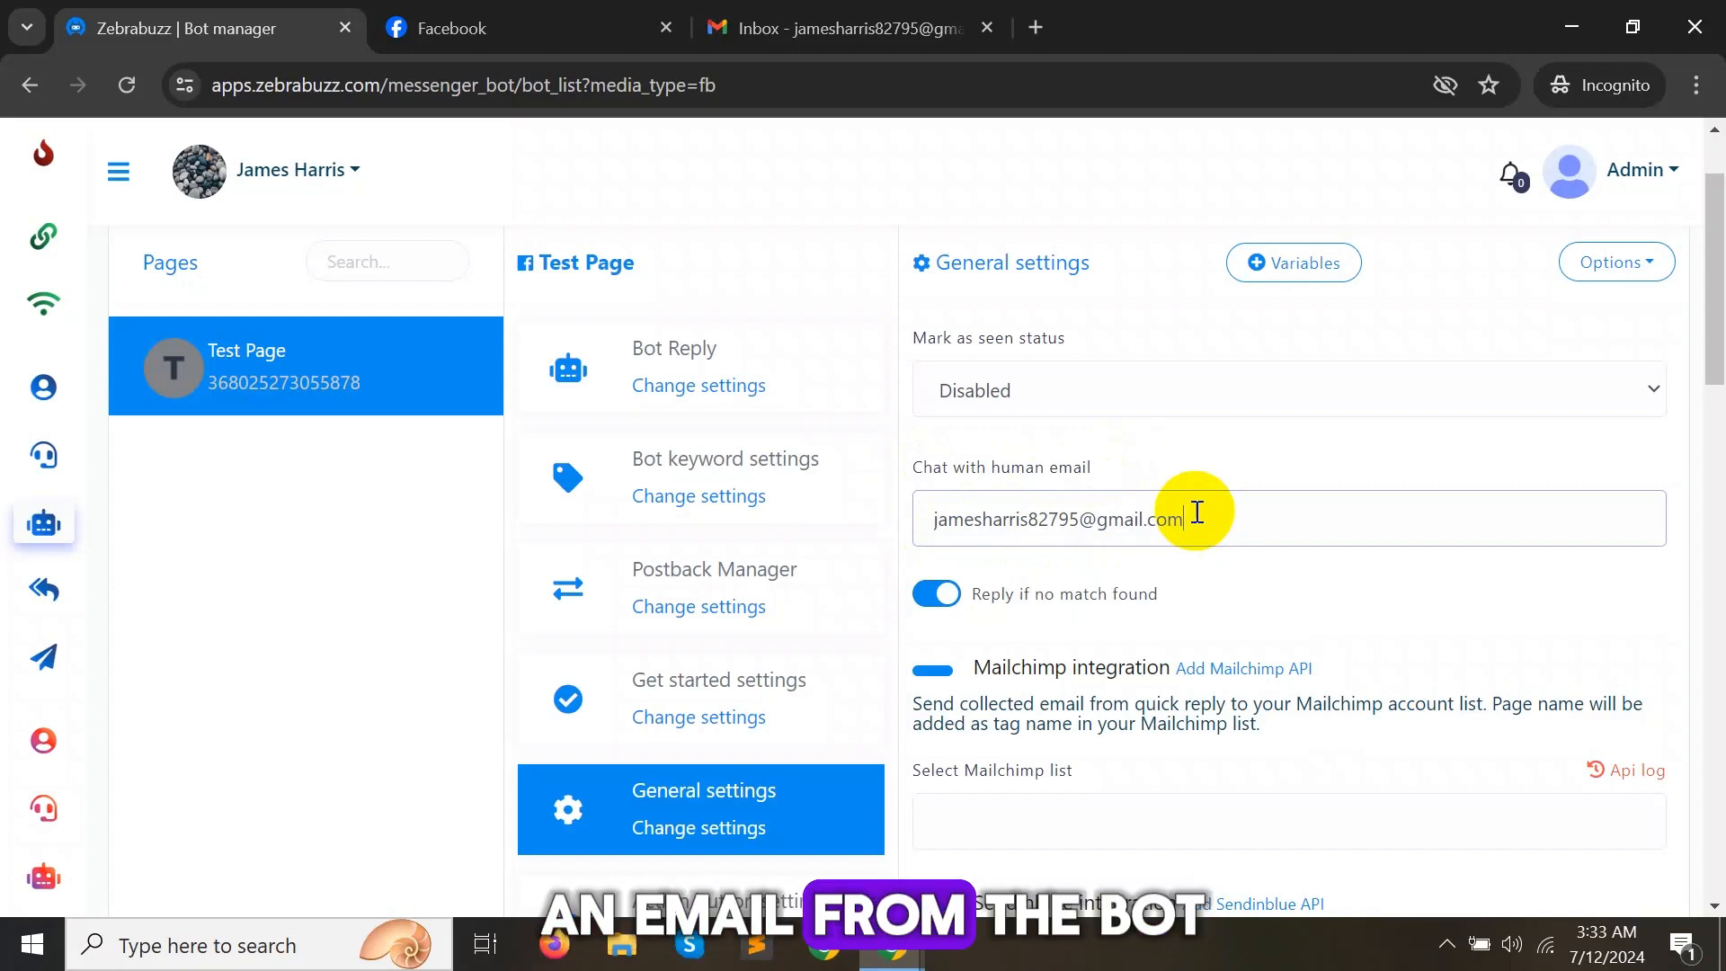
drag(1197, 512, 934, 519)
click(1214, 530)
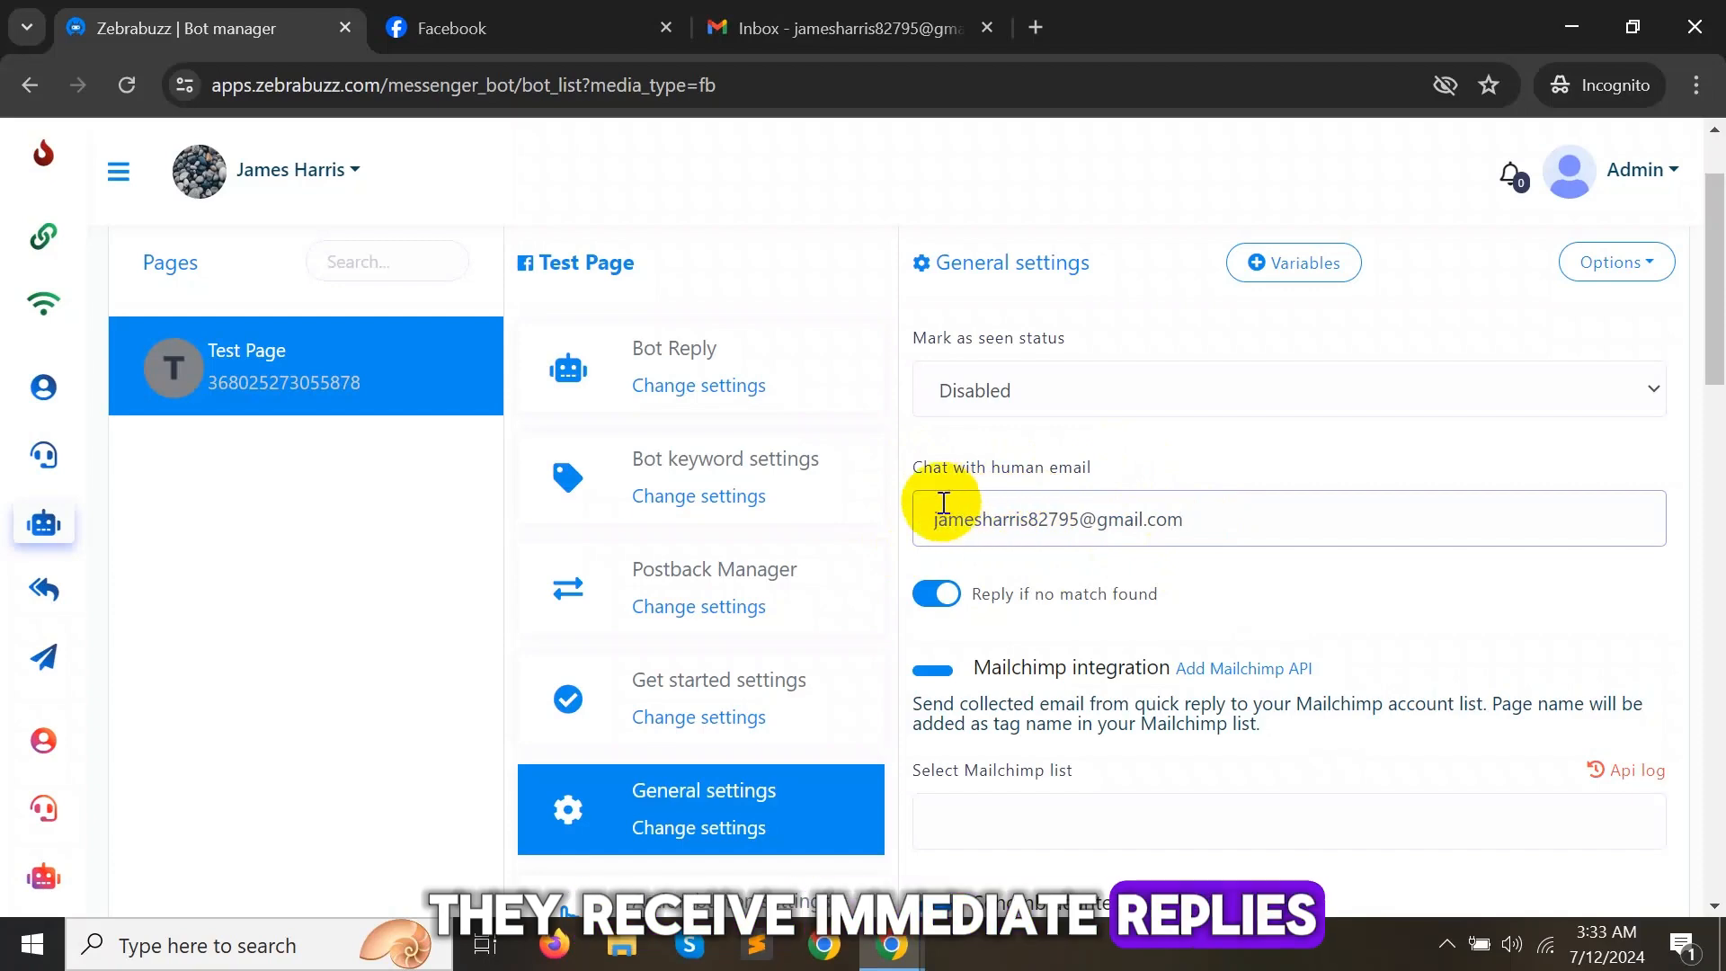
Step: Save the general settings of Test Page
scroll(940, 501, down, 3)
scroll(939, 539, up, 2)
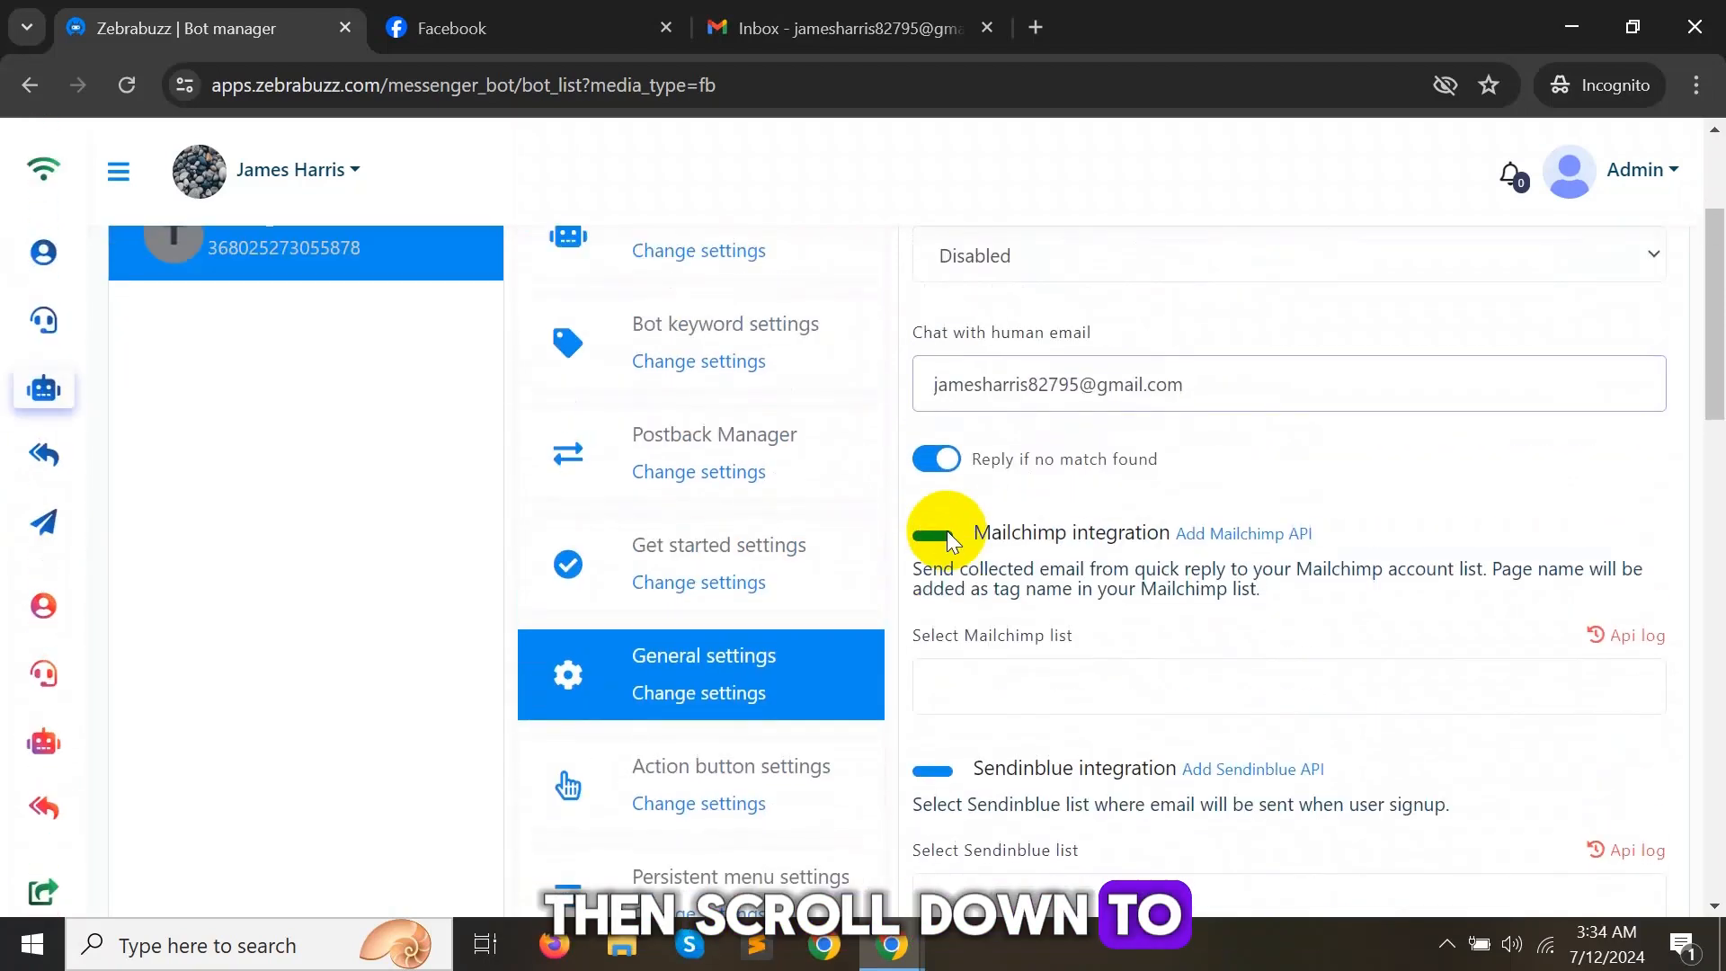
scroll(947, 540, down, 10)
scroll(947, 539, down, 9)
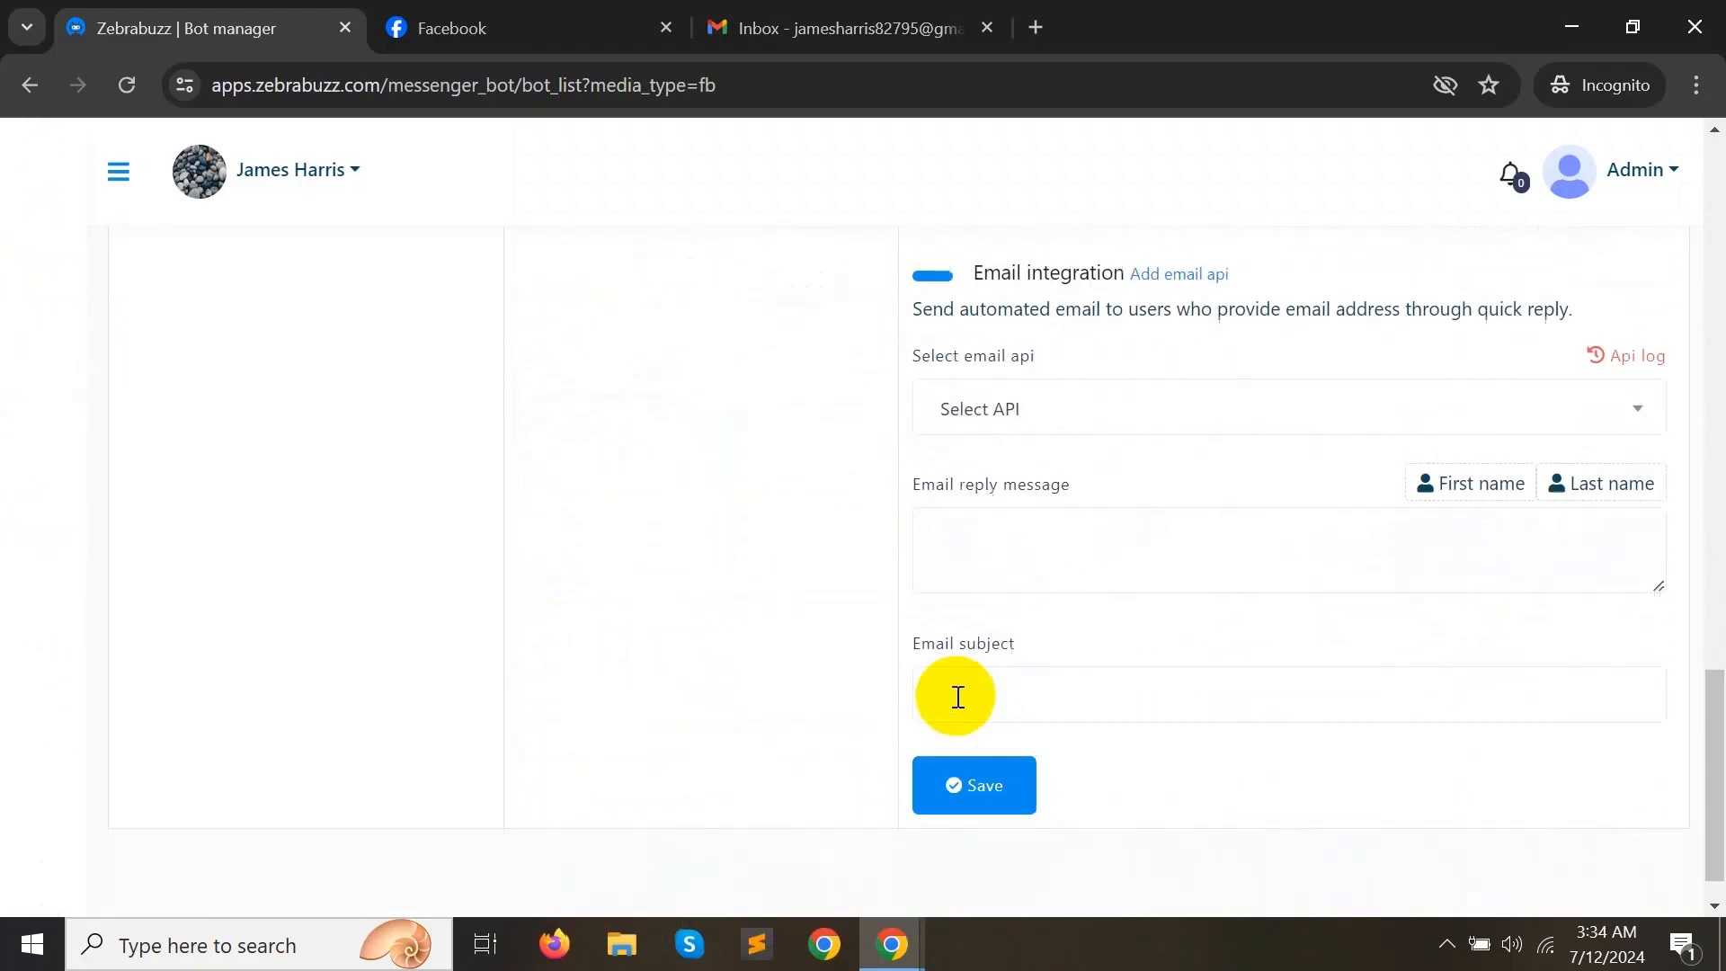
click(963, 732)
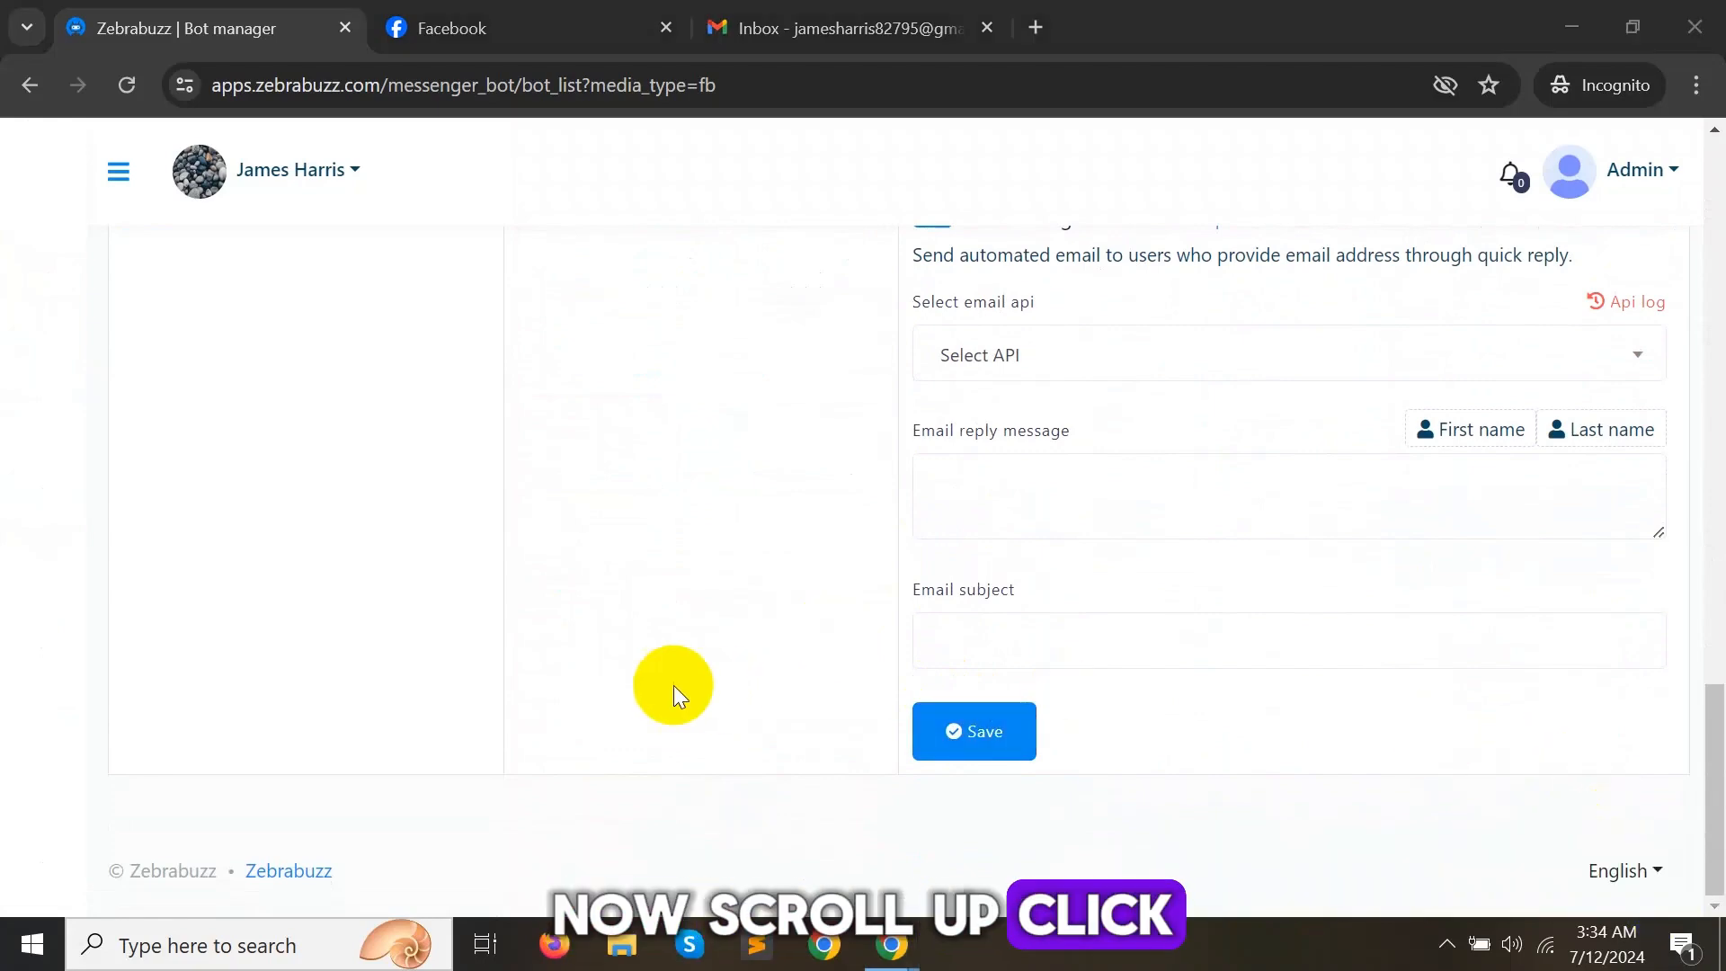
Step: Open the Chat with Human Template from Test Page's action button settings for editing
scroll(515, 673, up, 3)
scroll(514, 674, up, 12)
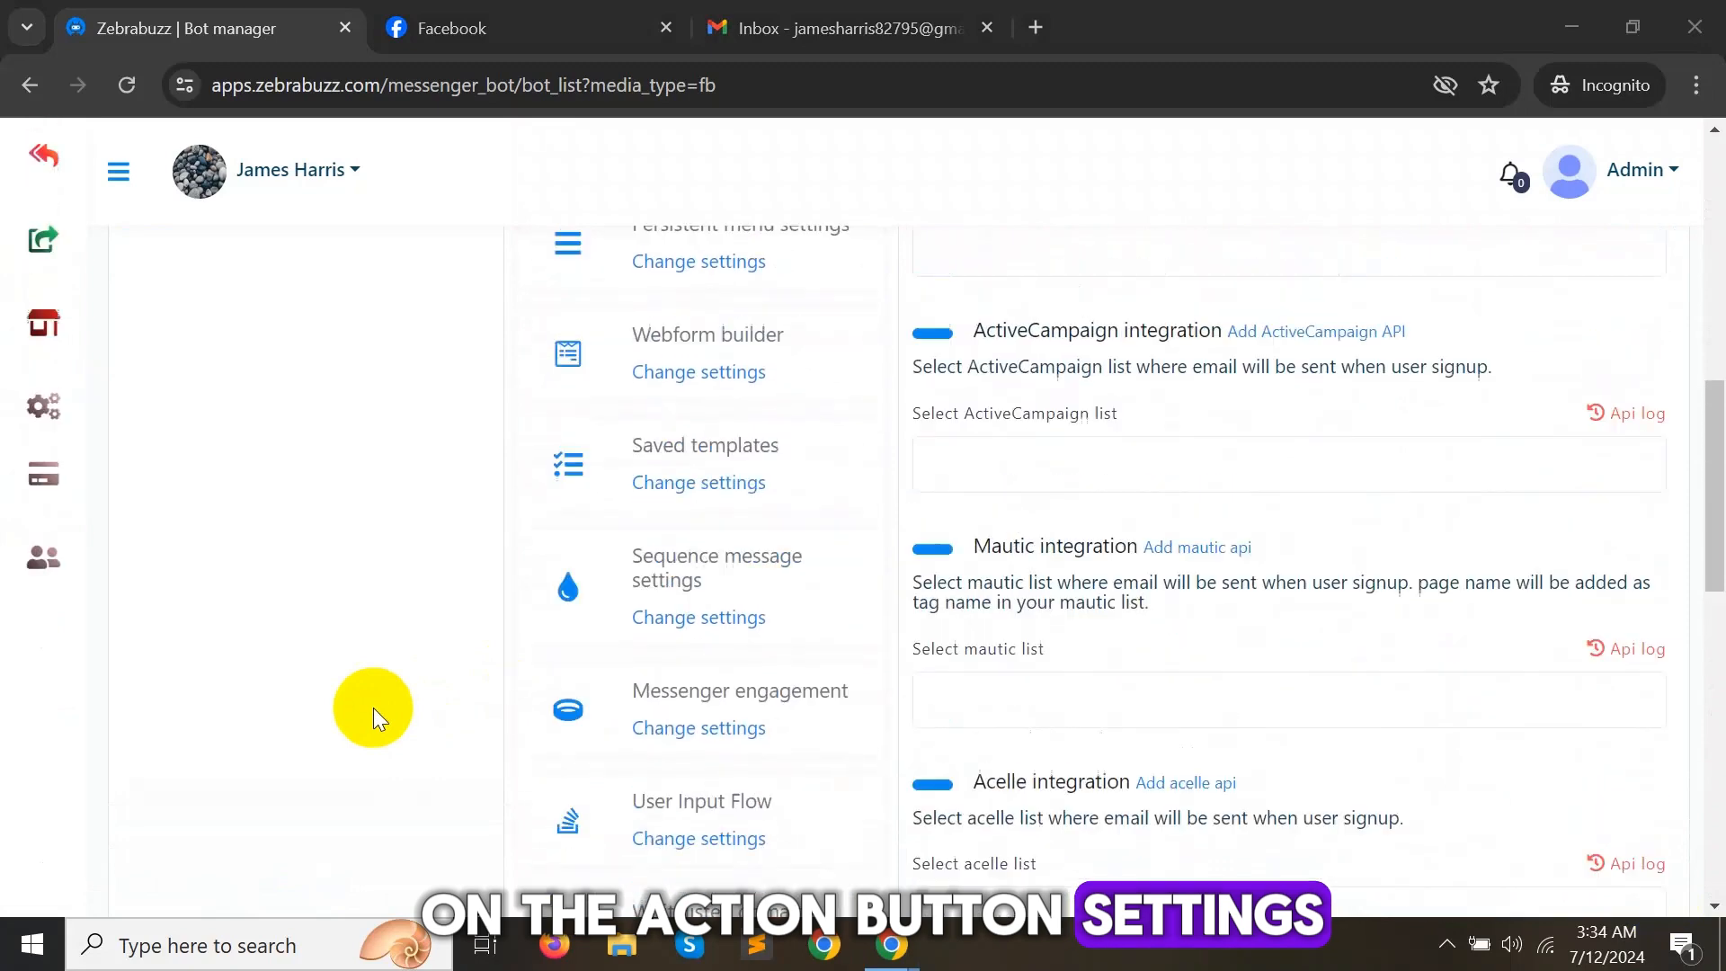
scroll(374, 708, up, 2)
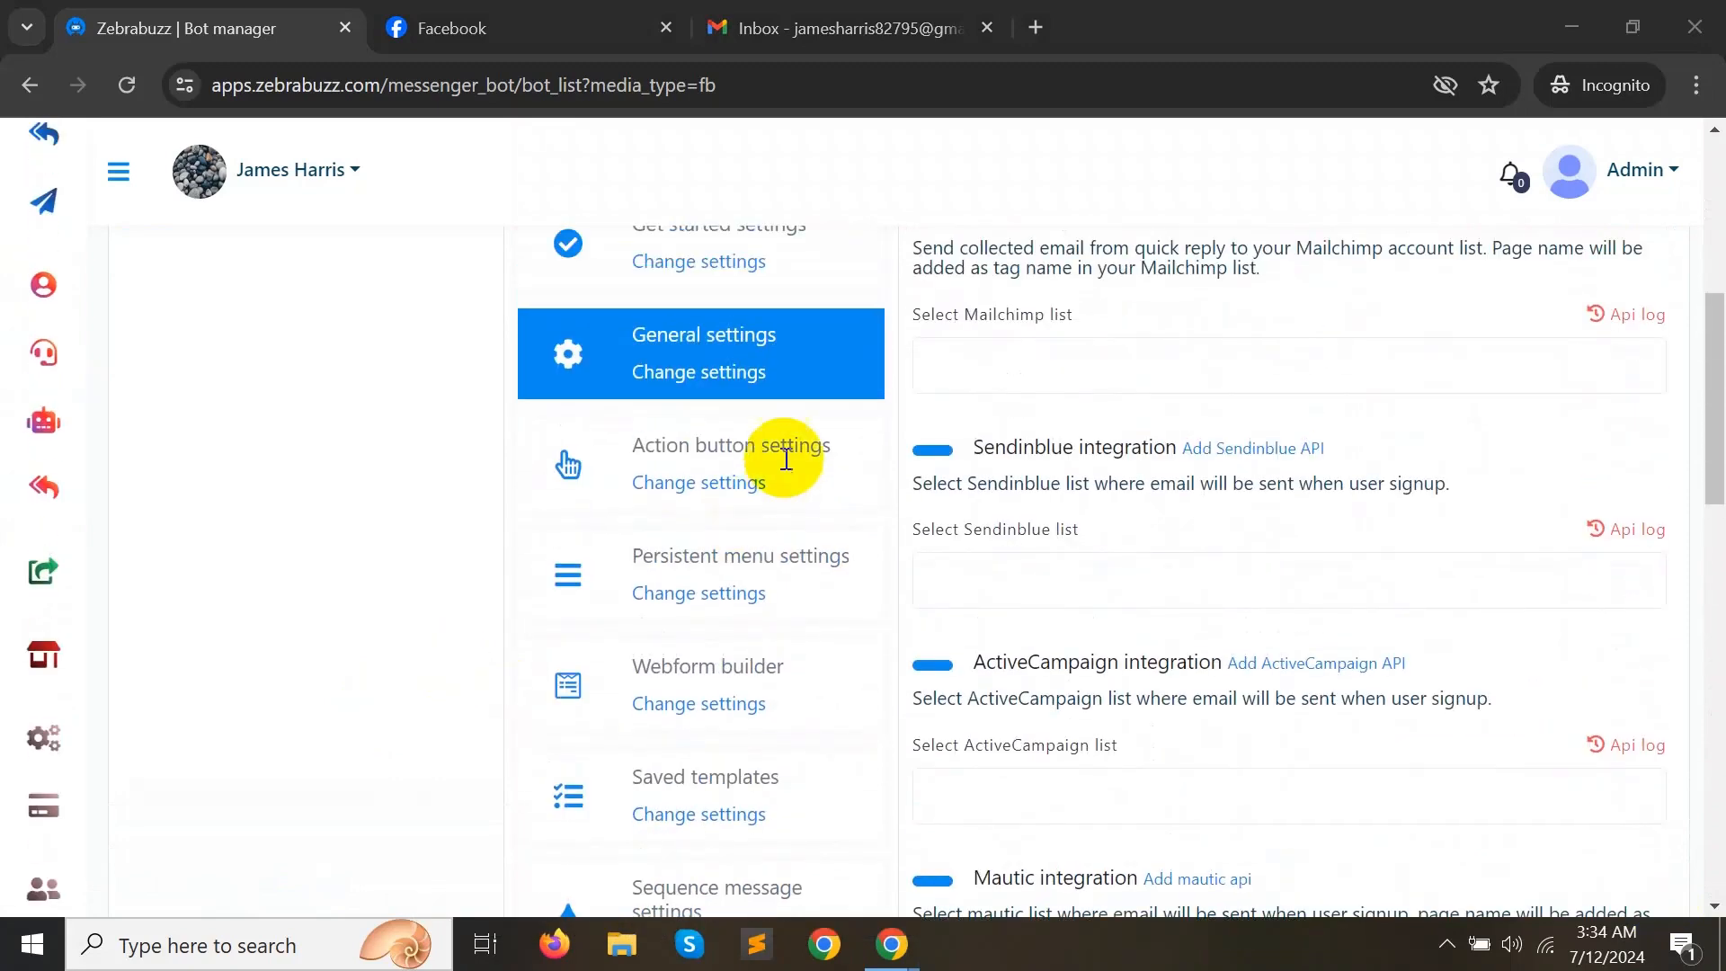
click(698, 483)
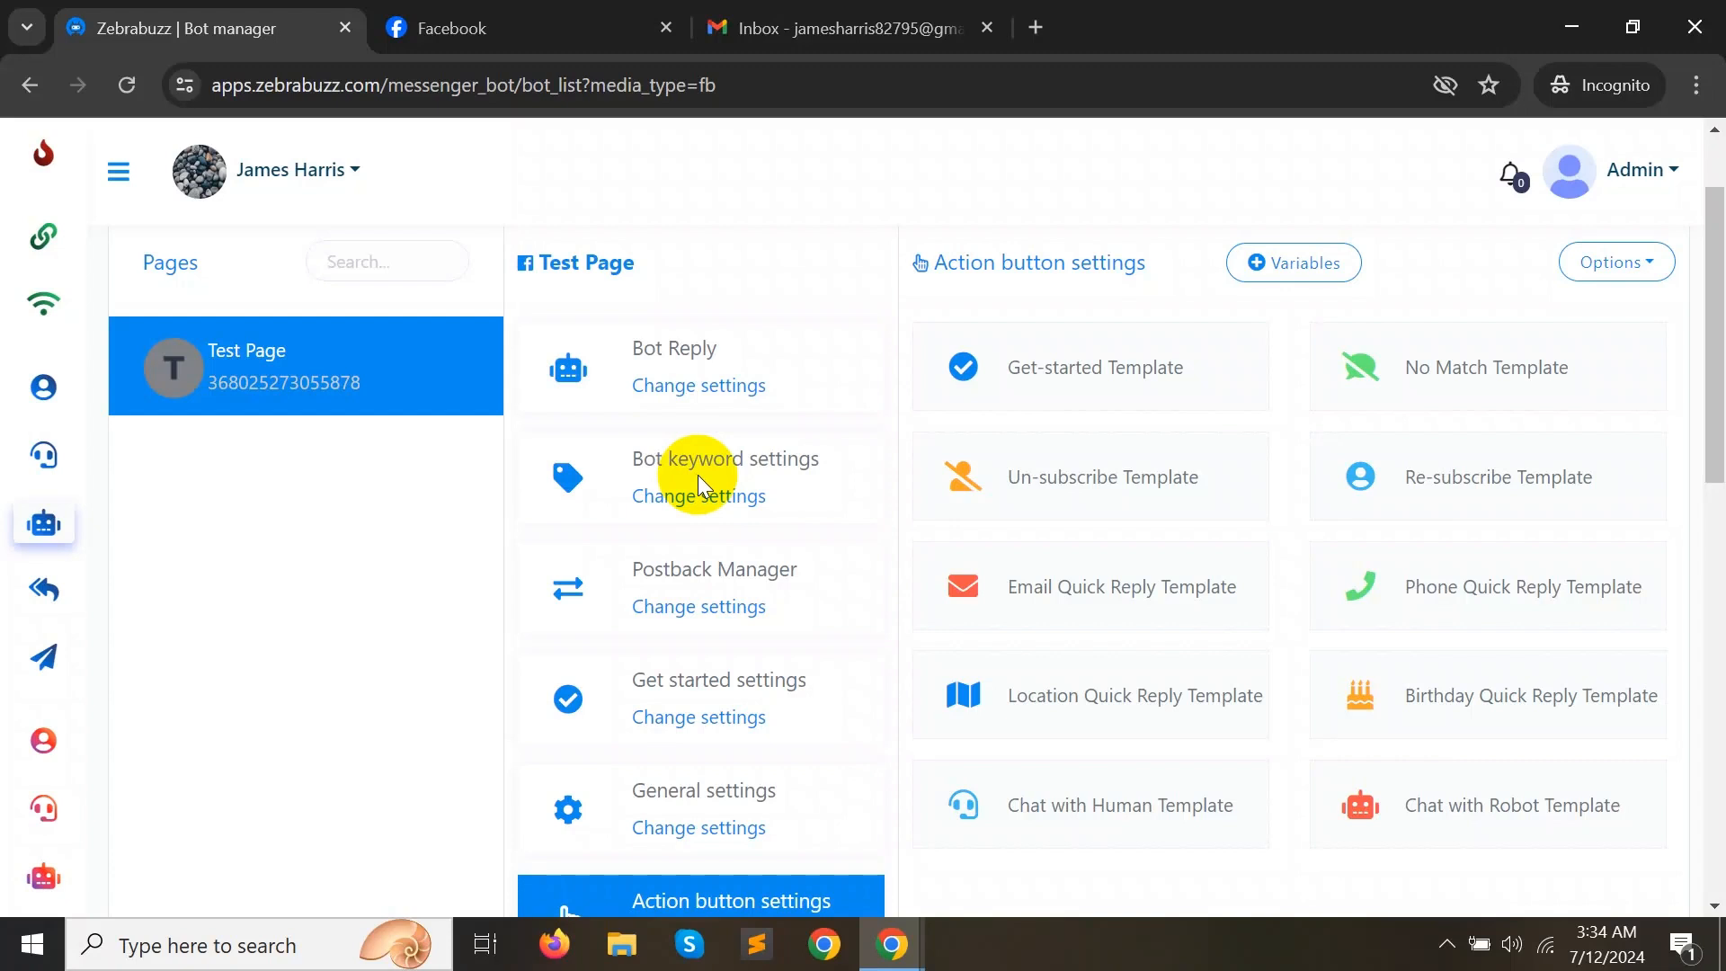
scroll(698, 475, down, 1)
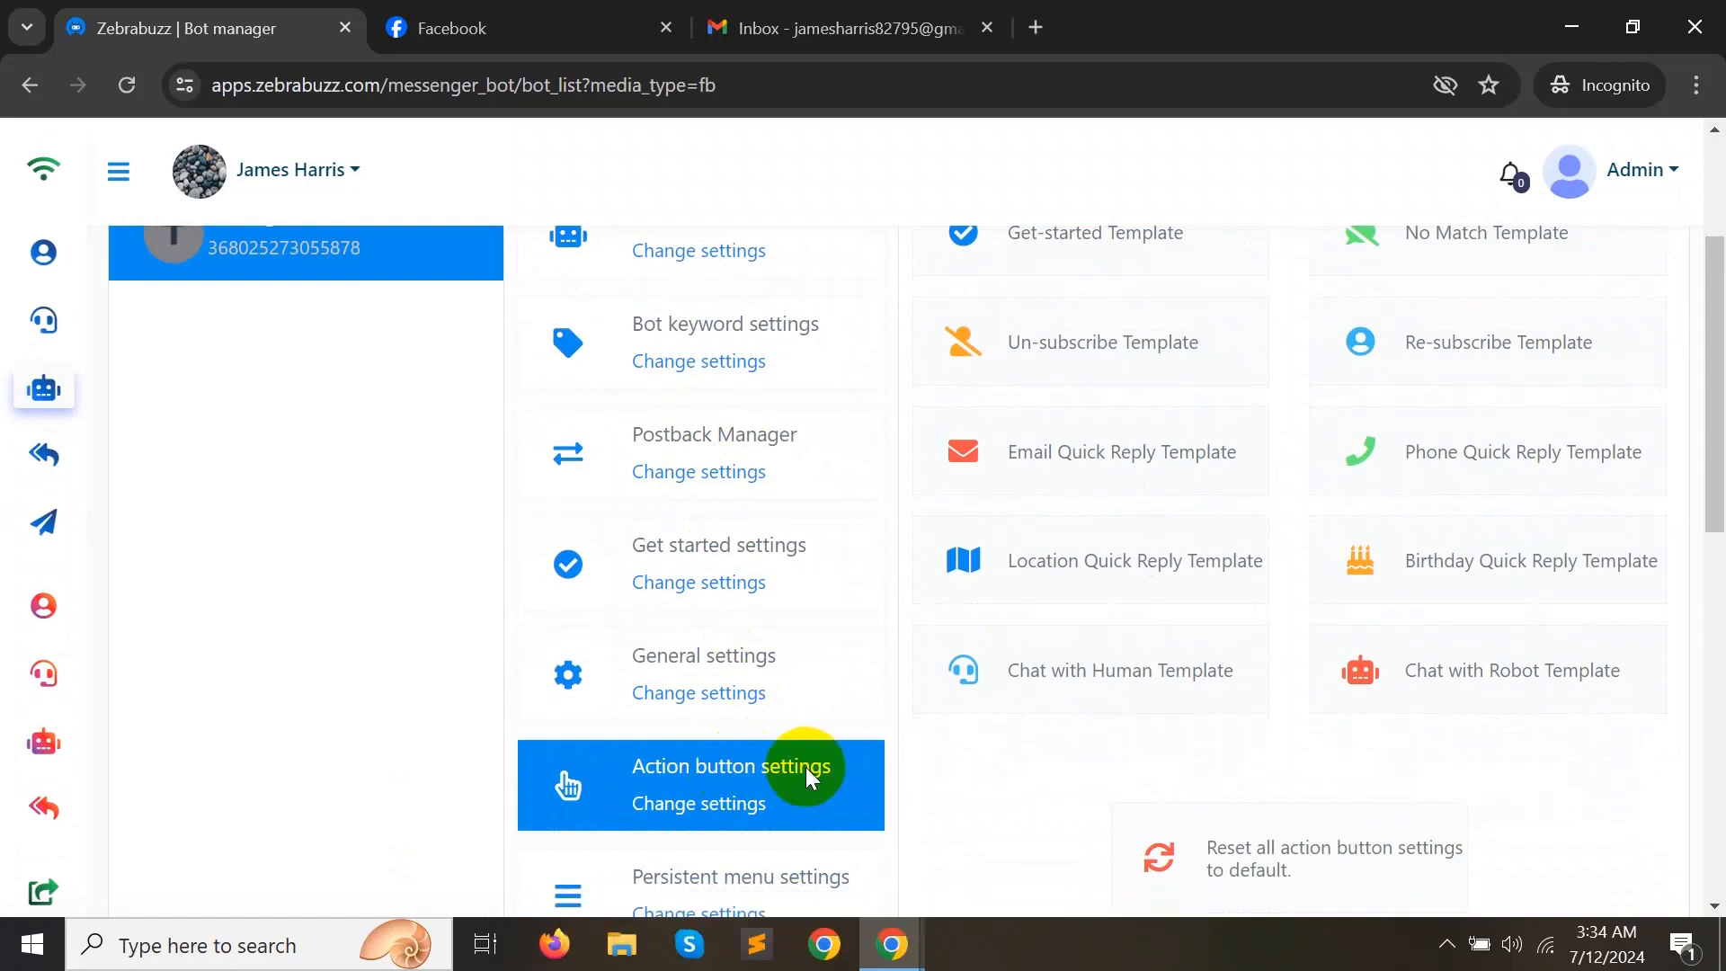
click(1094, 668)
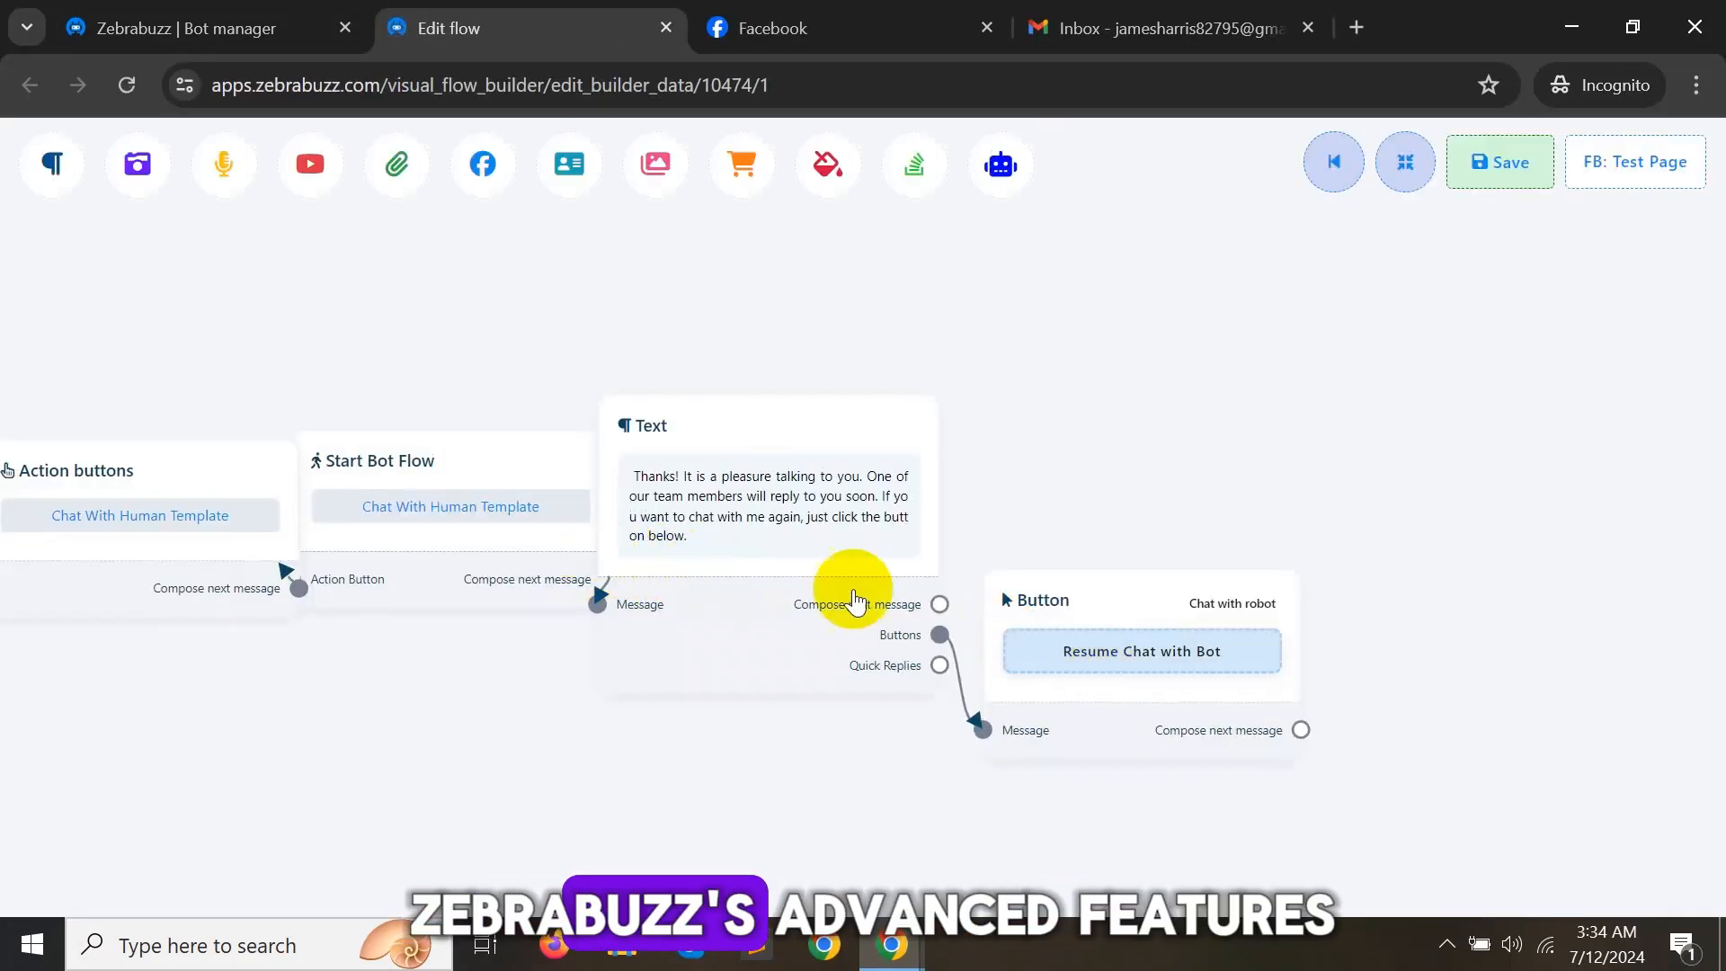
Step: Spread out the Start Bot Flow, Text and Button nodes into a tidy row on the flow canvas
drag(1082, 602, 1190, 462)
drag(815, 446, 882, 455)
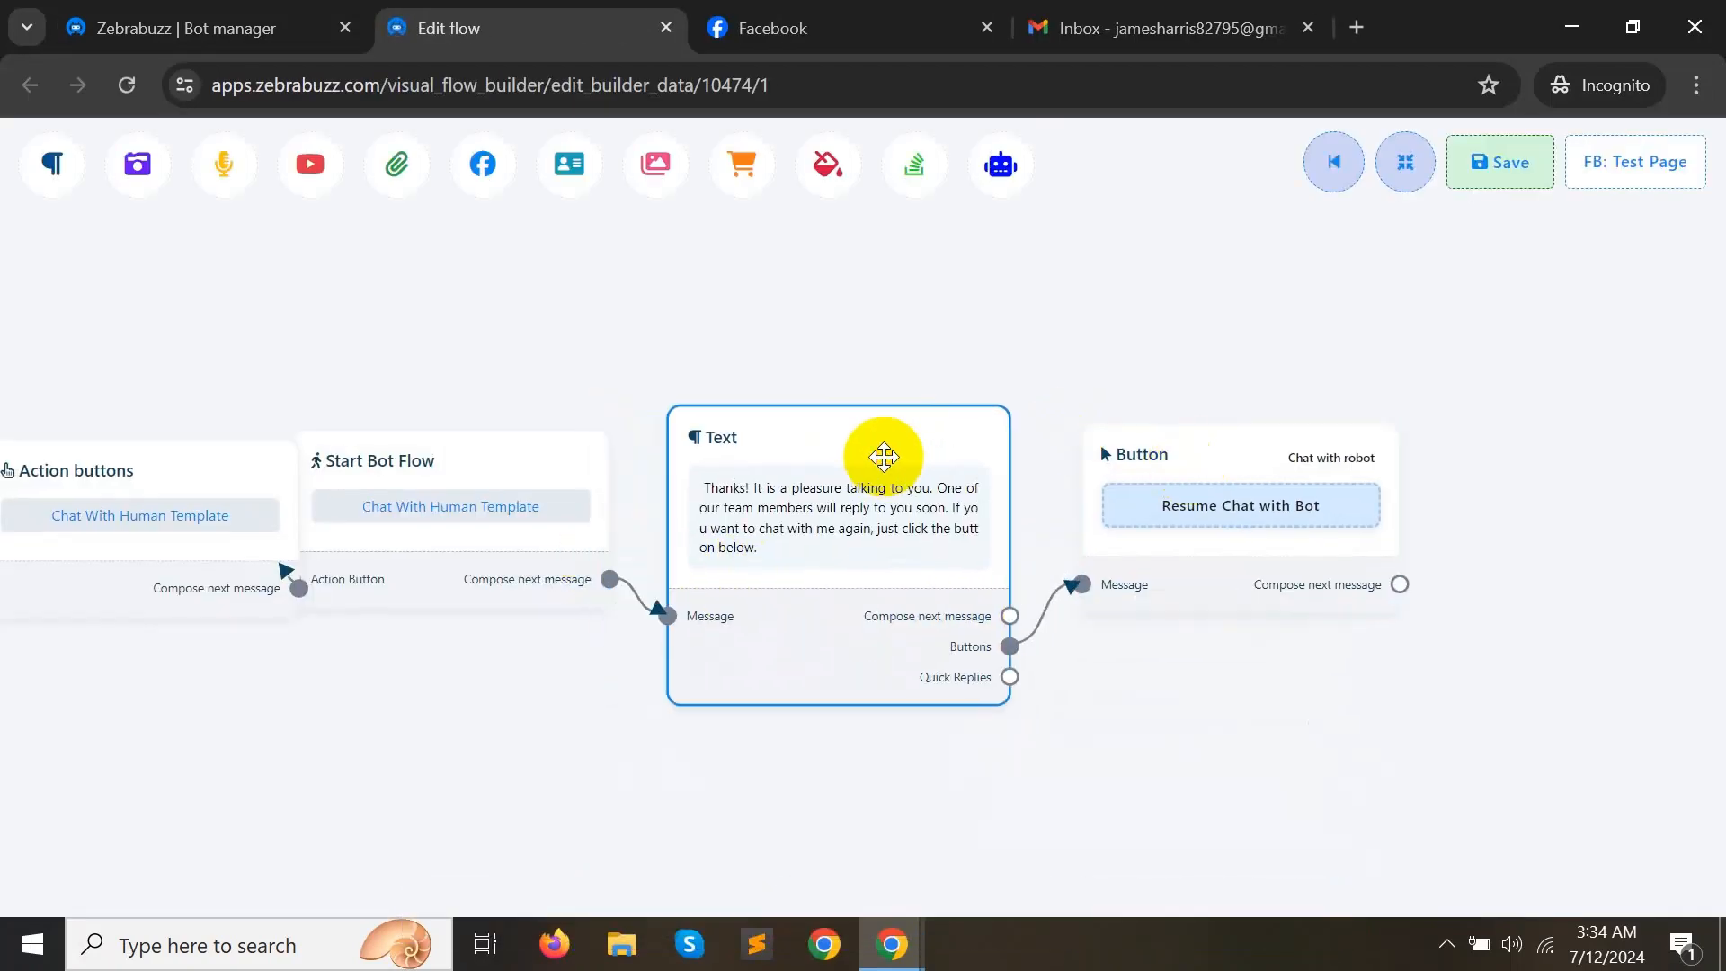
drag(589, 467, 585, 478)
Step: Enable typing on display with a 1 sec reply delay for the Text message, and save the flow
double_click(850, 537)
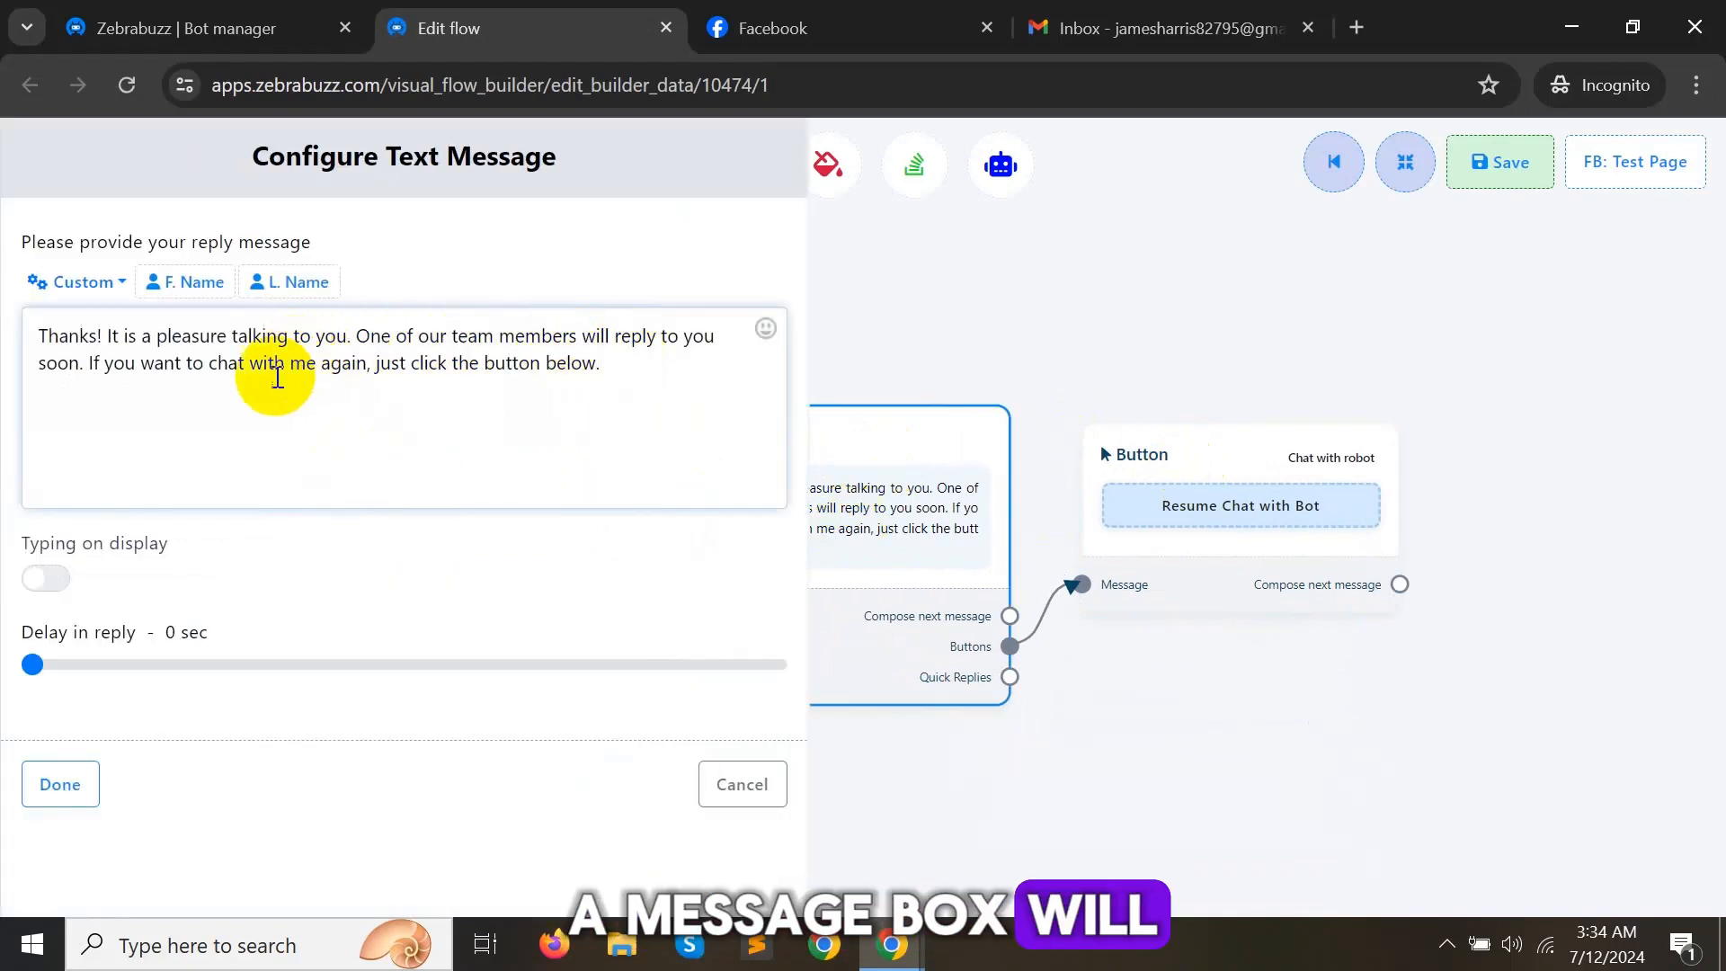
drag(107, 335, 617, 357)
click(644, 373)
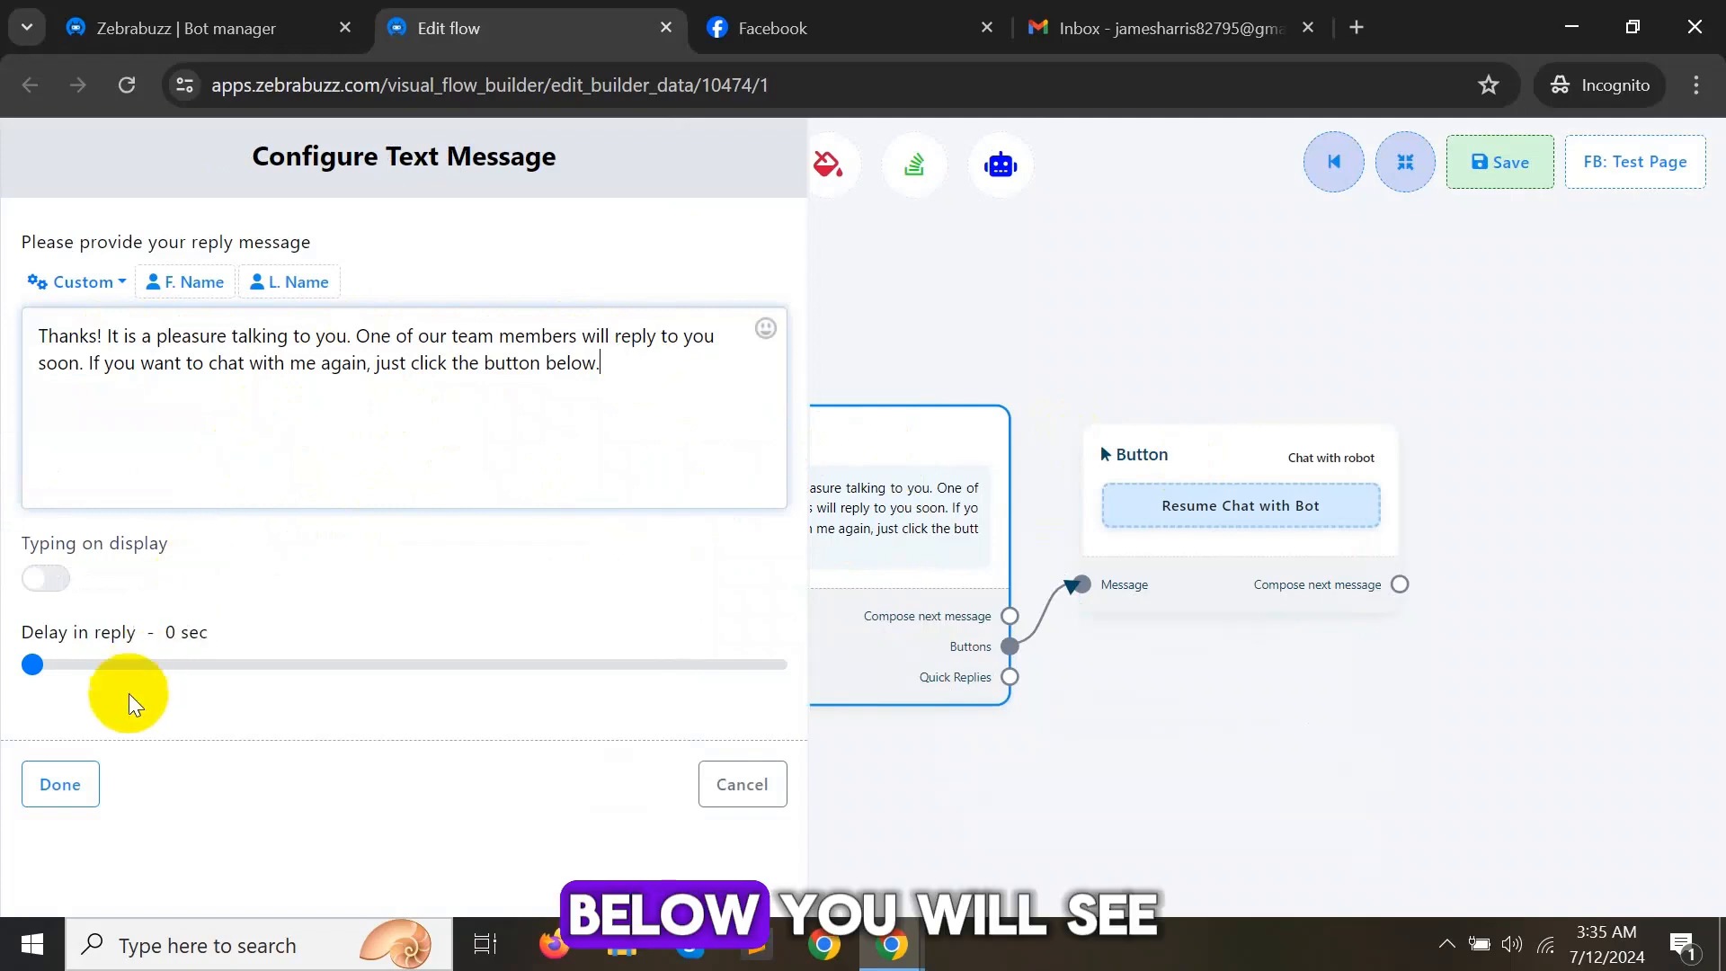
click(57, 576)
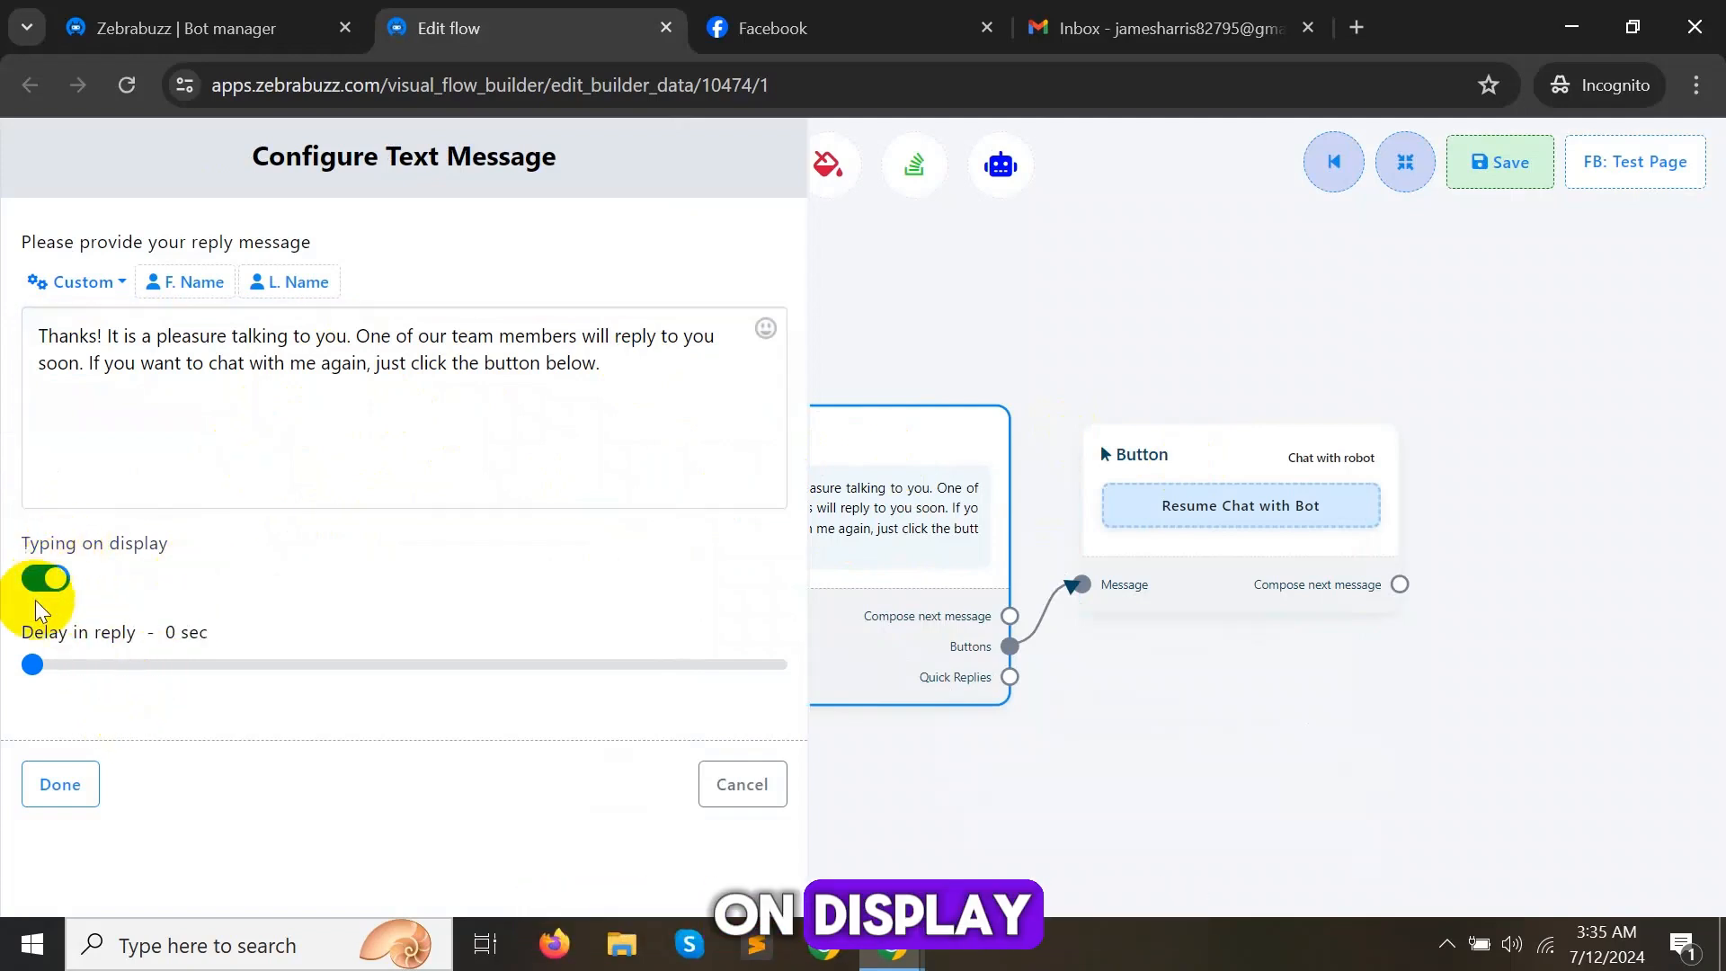
click(47, 661)
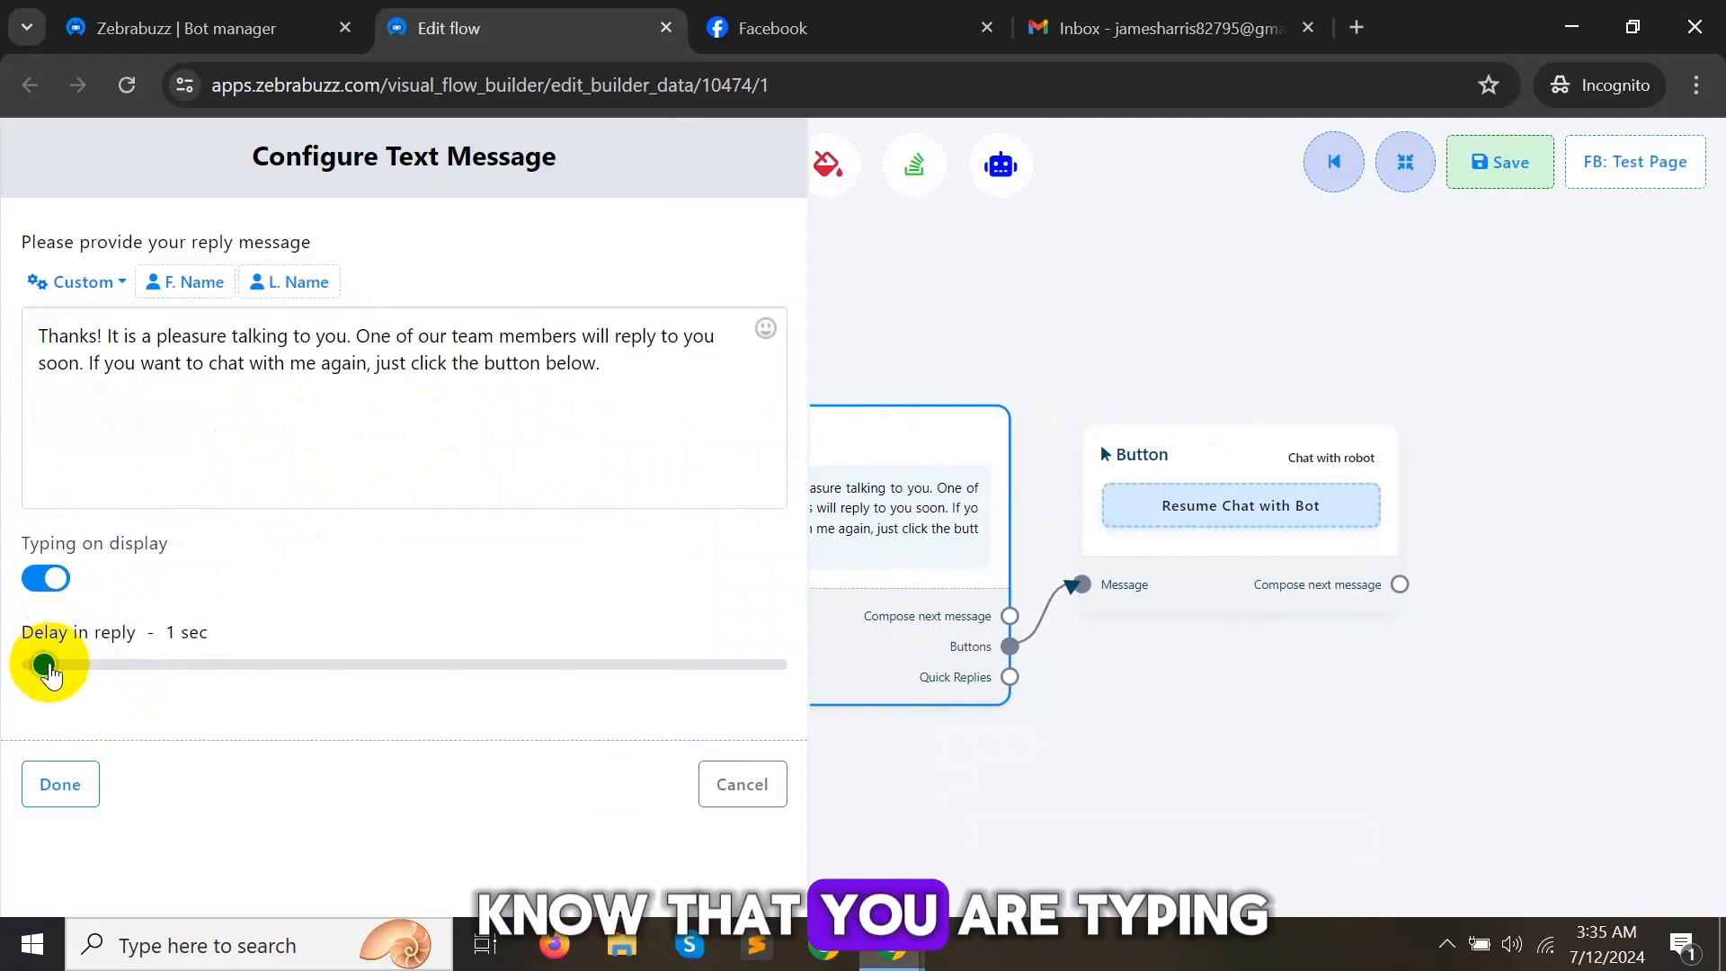
click(60, 780)
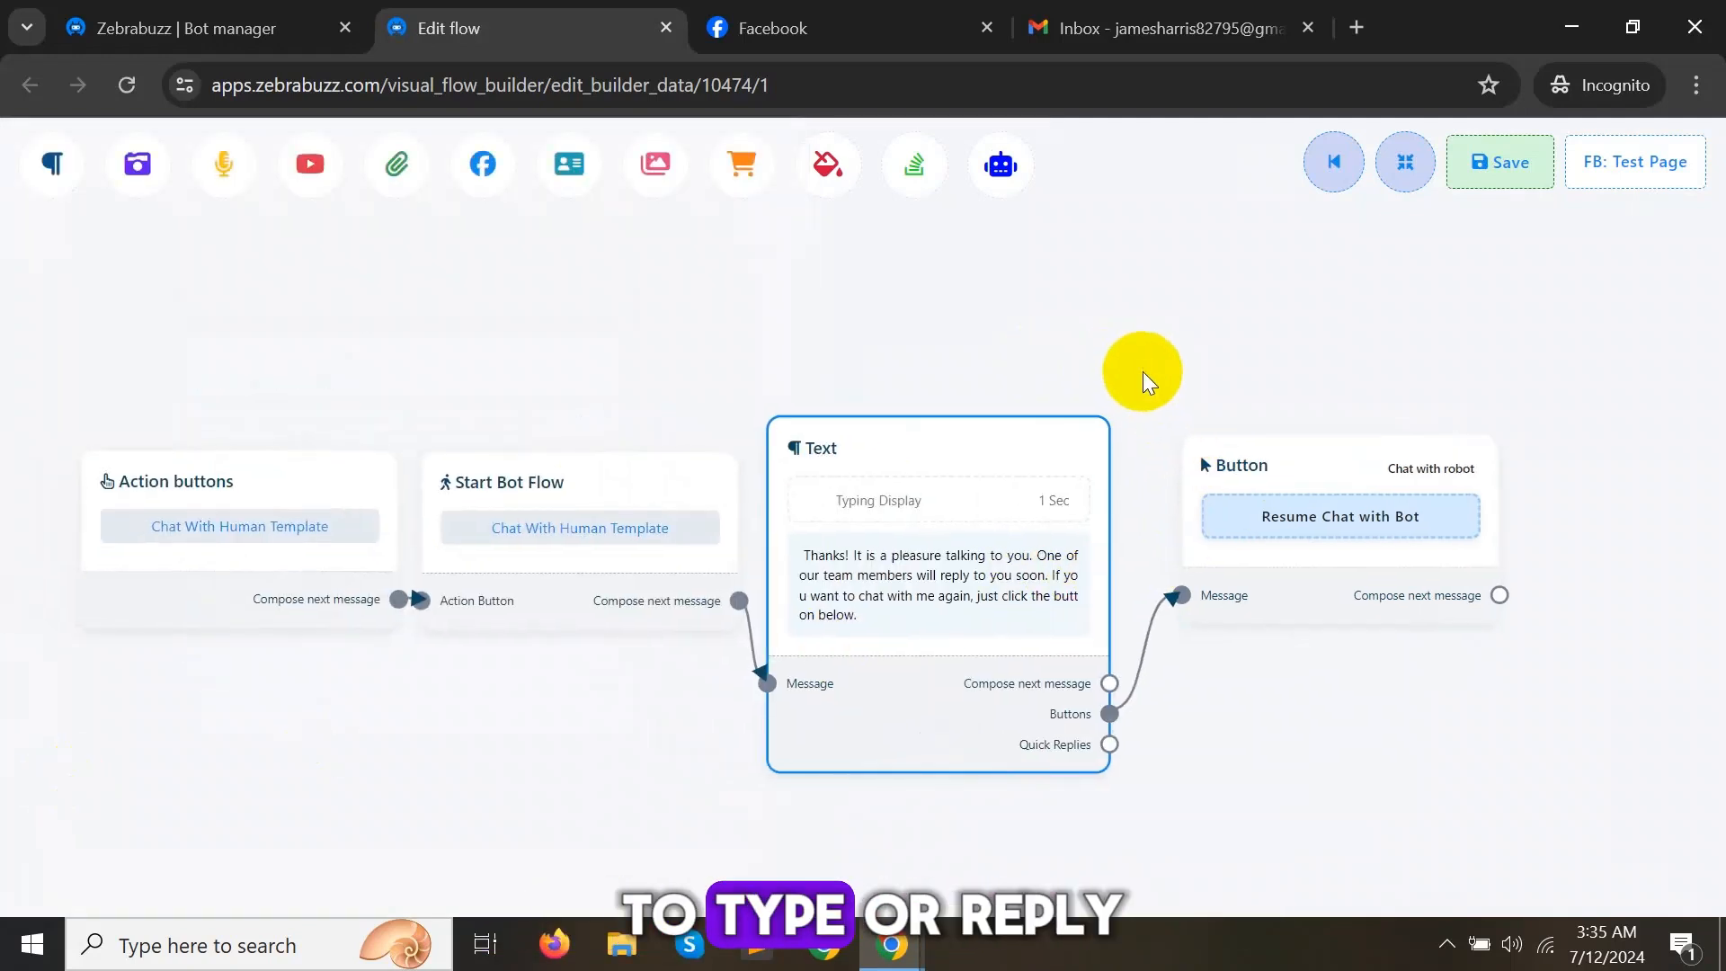
click(1405, 175)
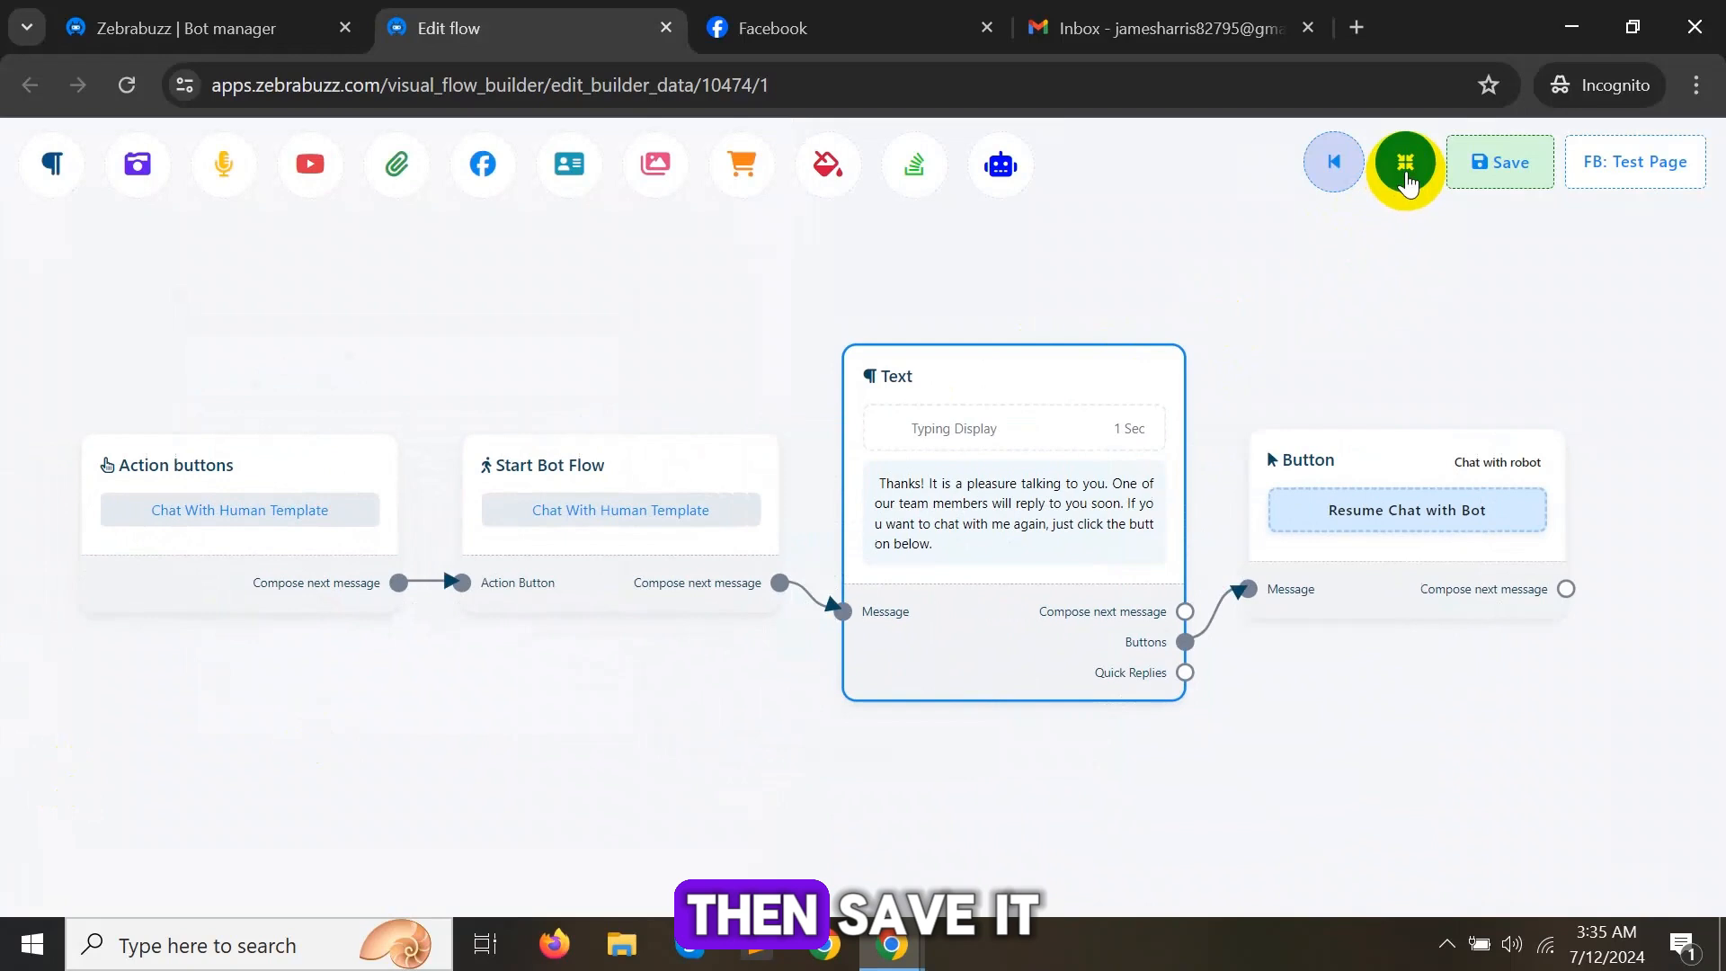
click(1482, 180)
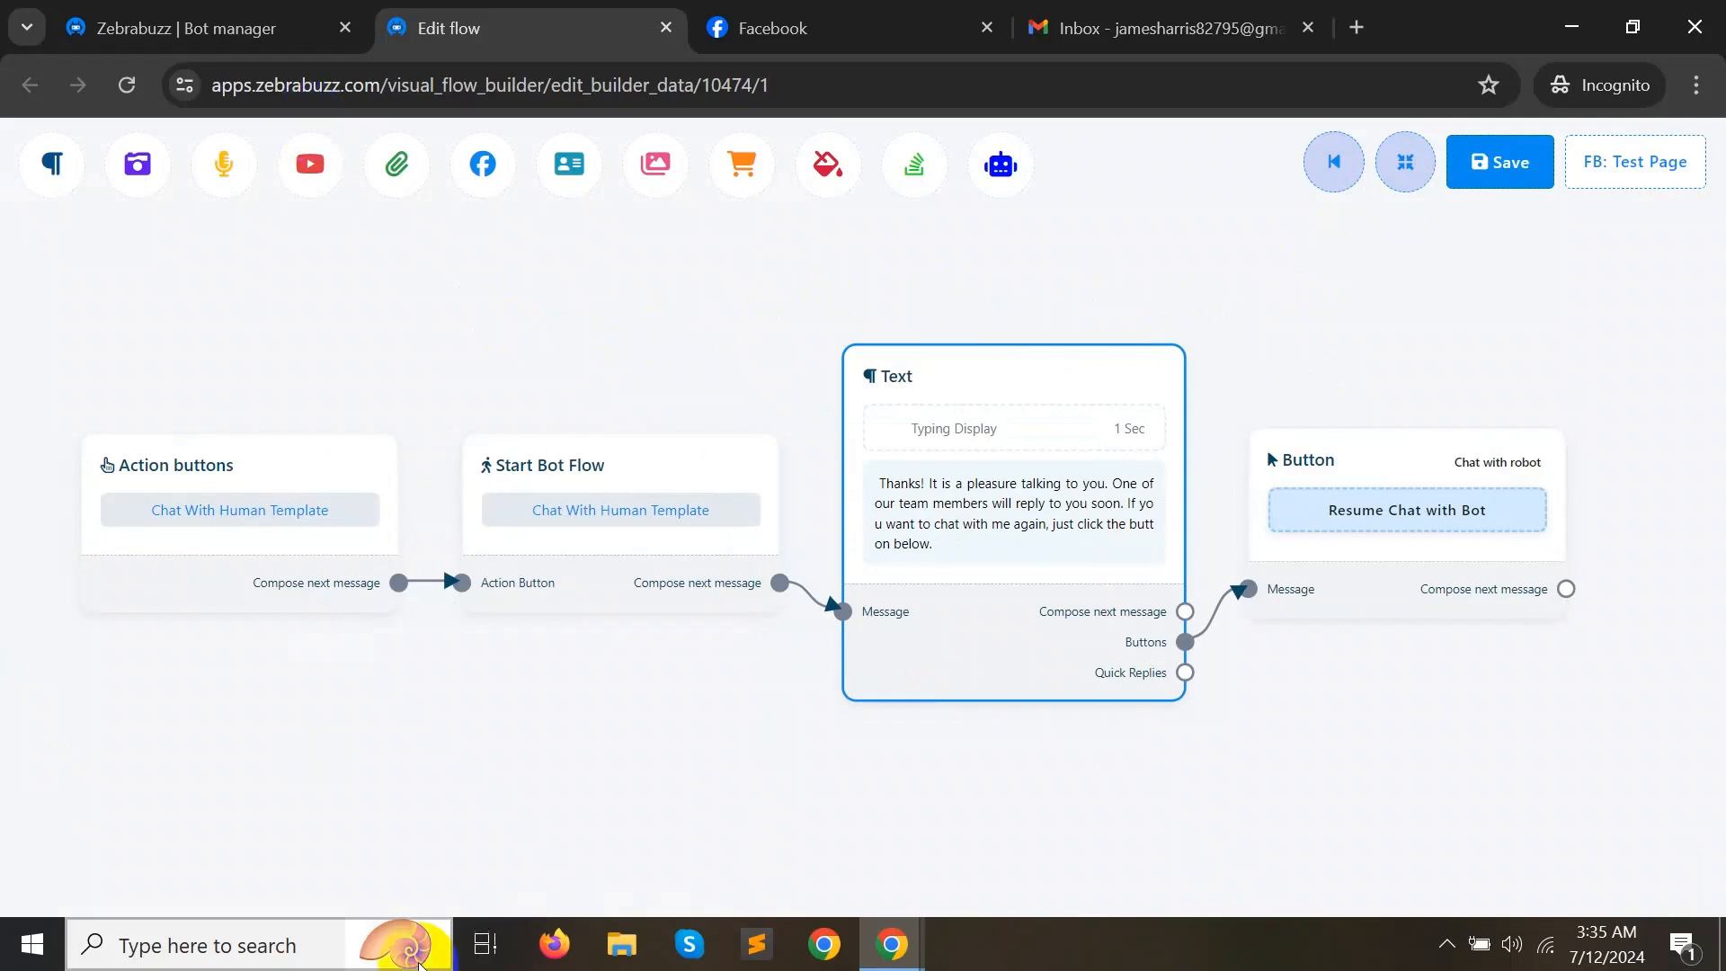
Step: Return to the bot manager and create a new flow in Test Page's Bot Reply settings
click(212, 43)
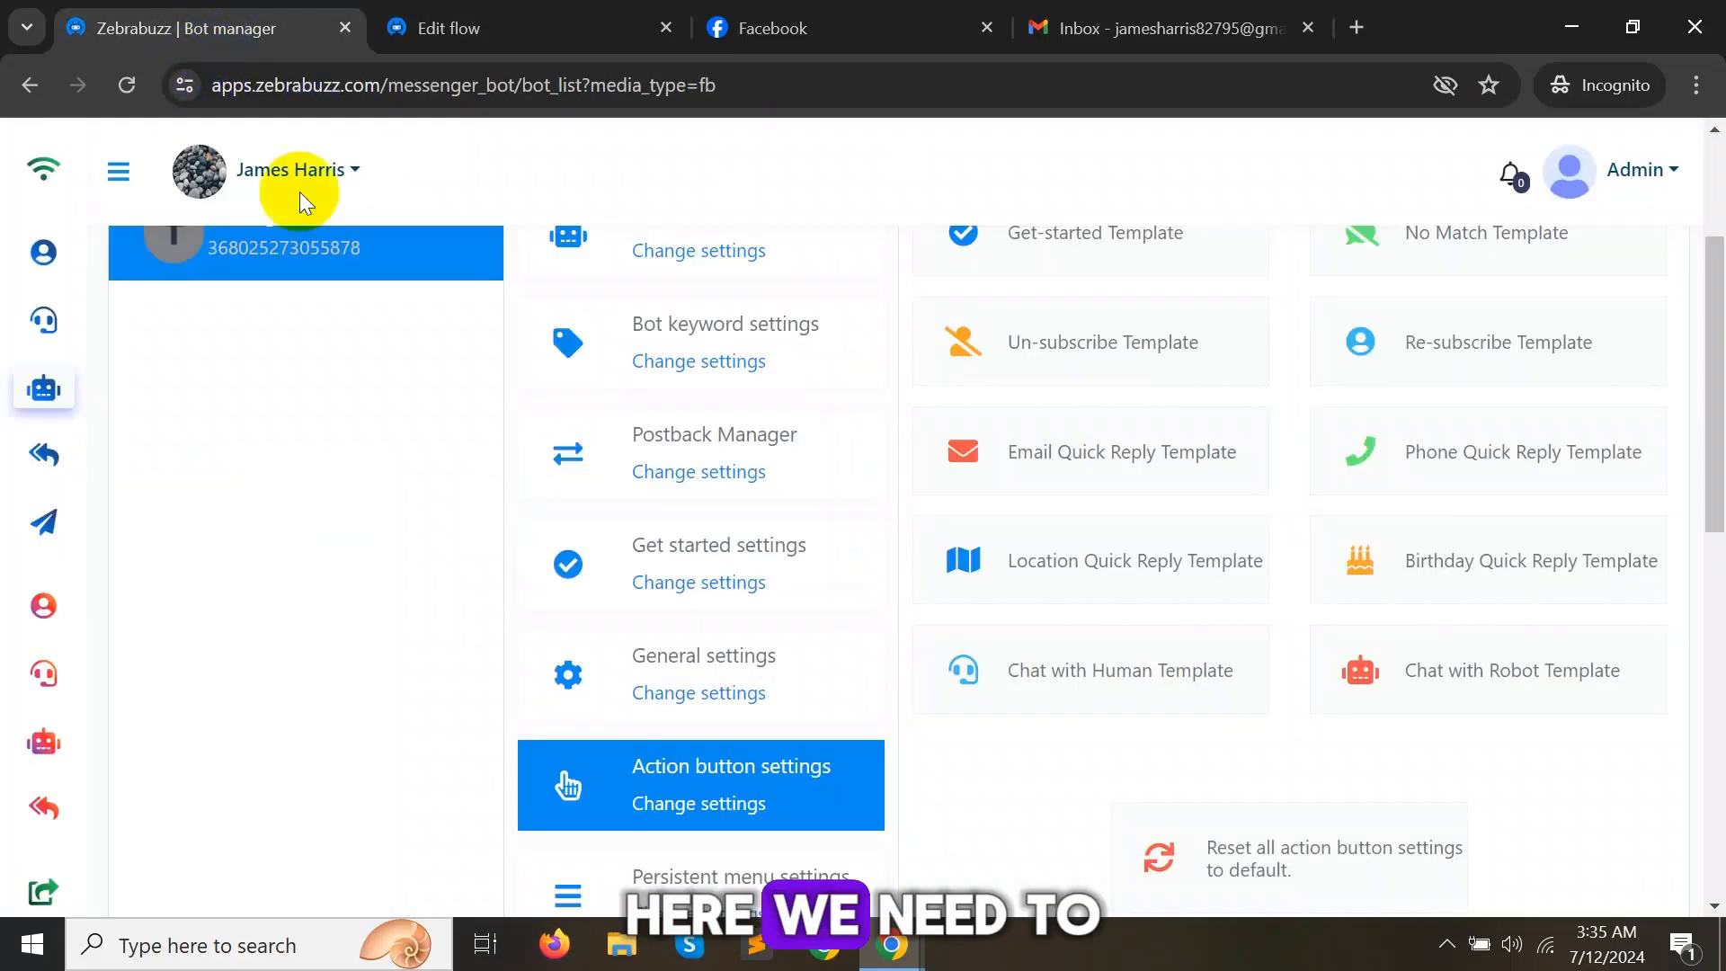
scroll(484, 651, up, 3)
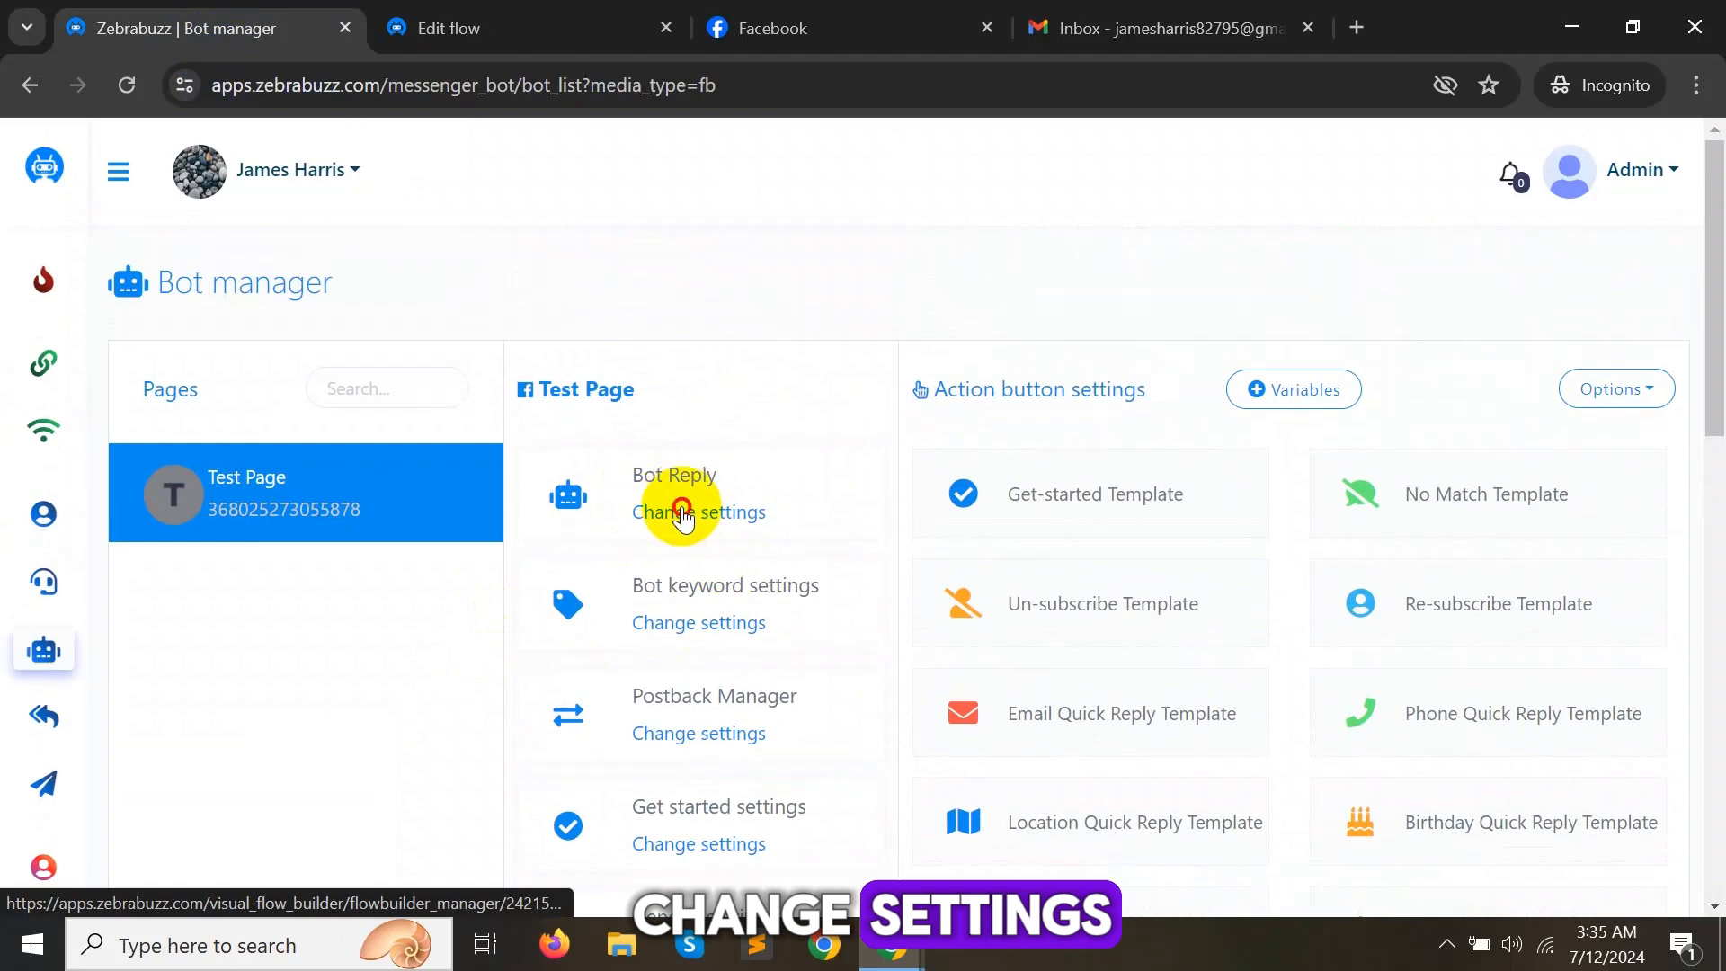
click(682, 515)
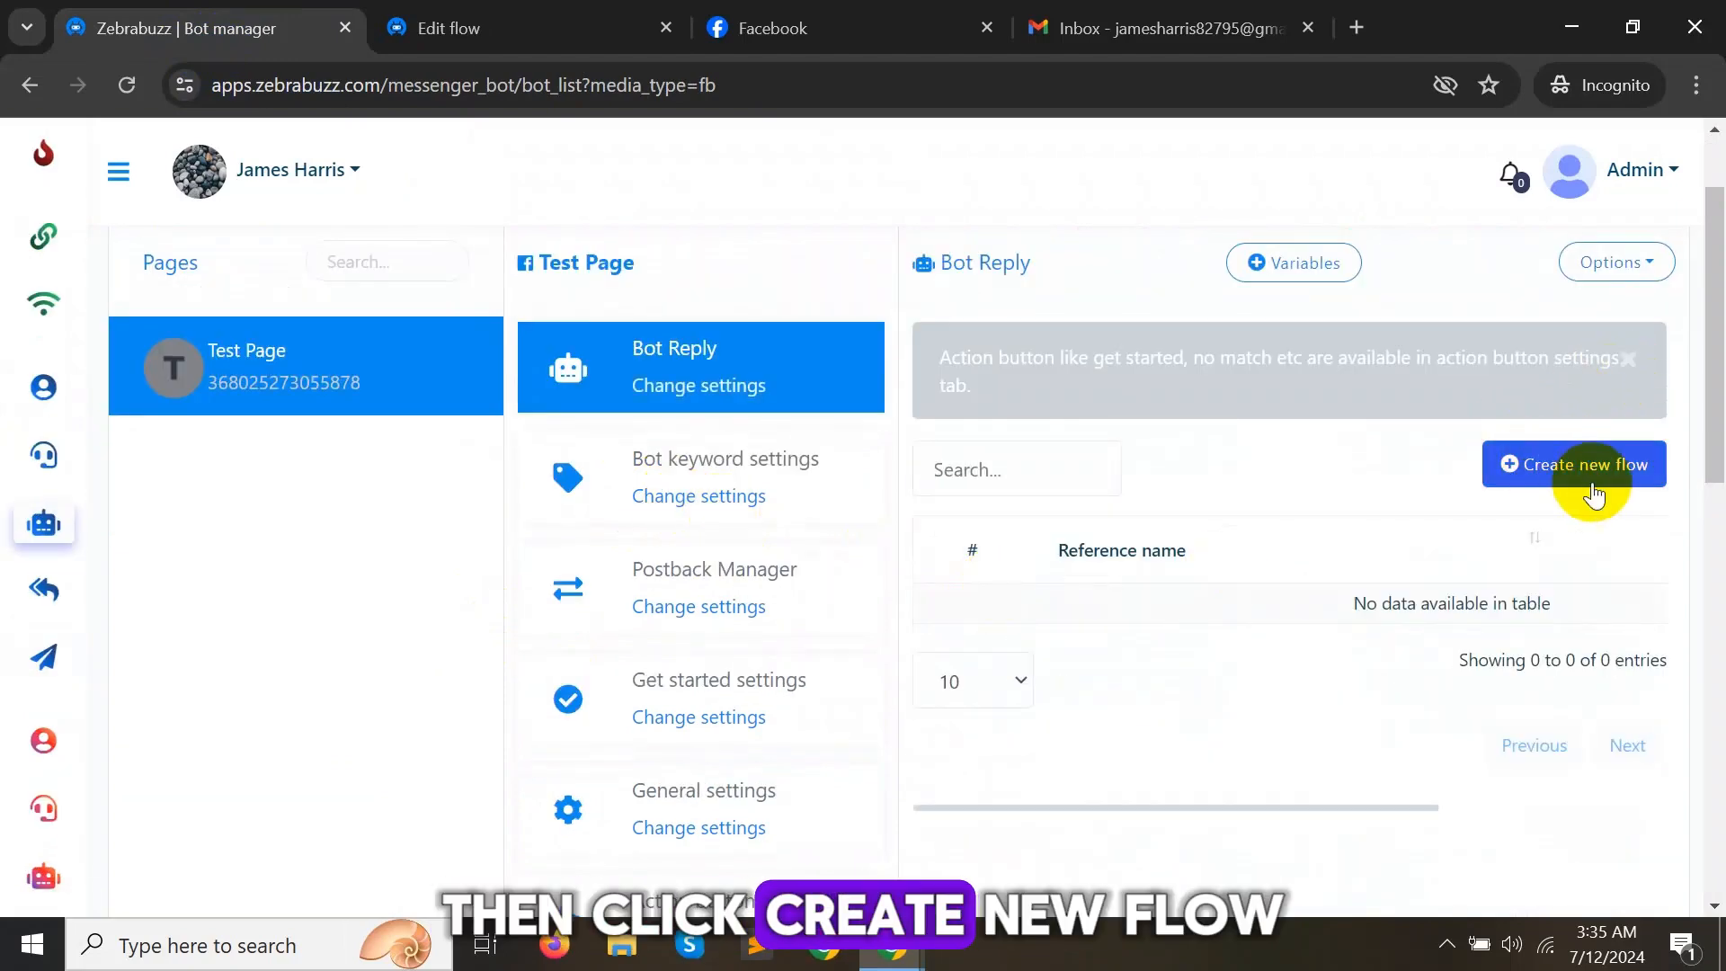
click(1589, 466)
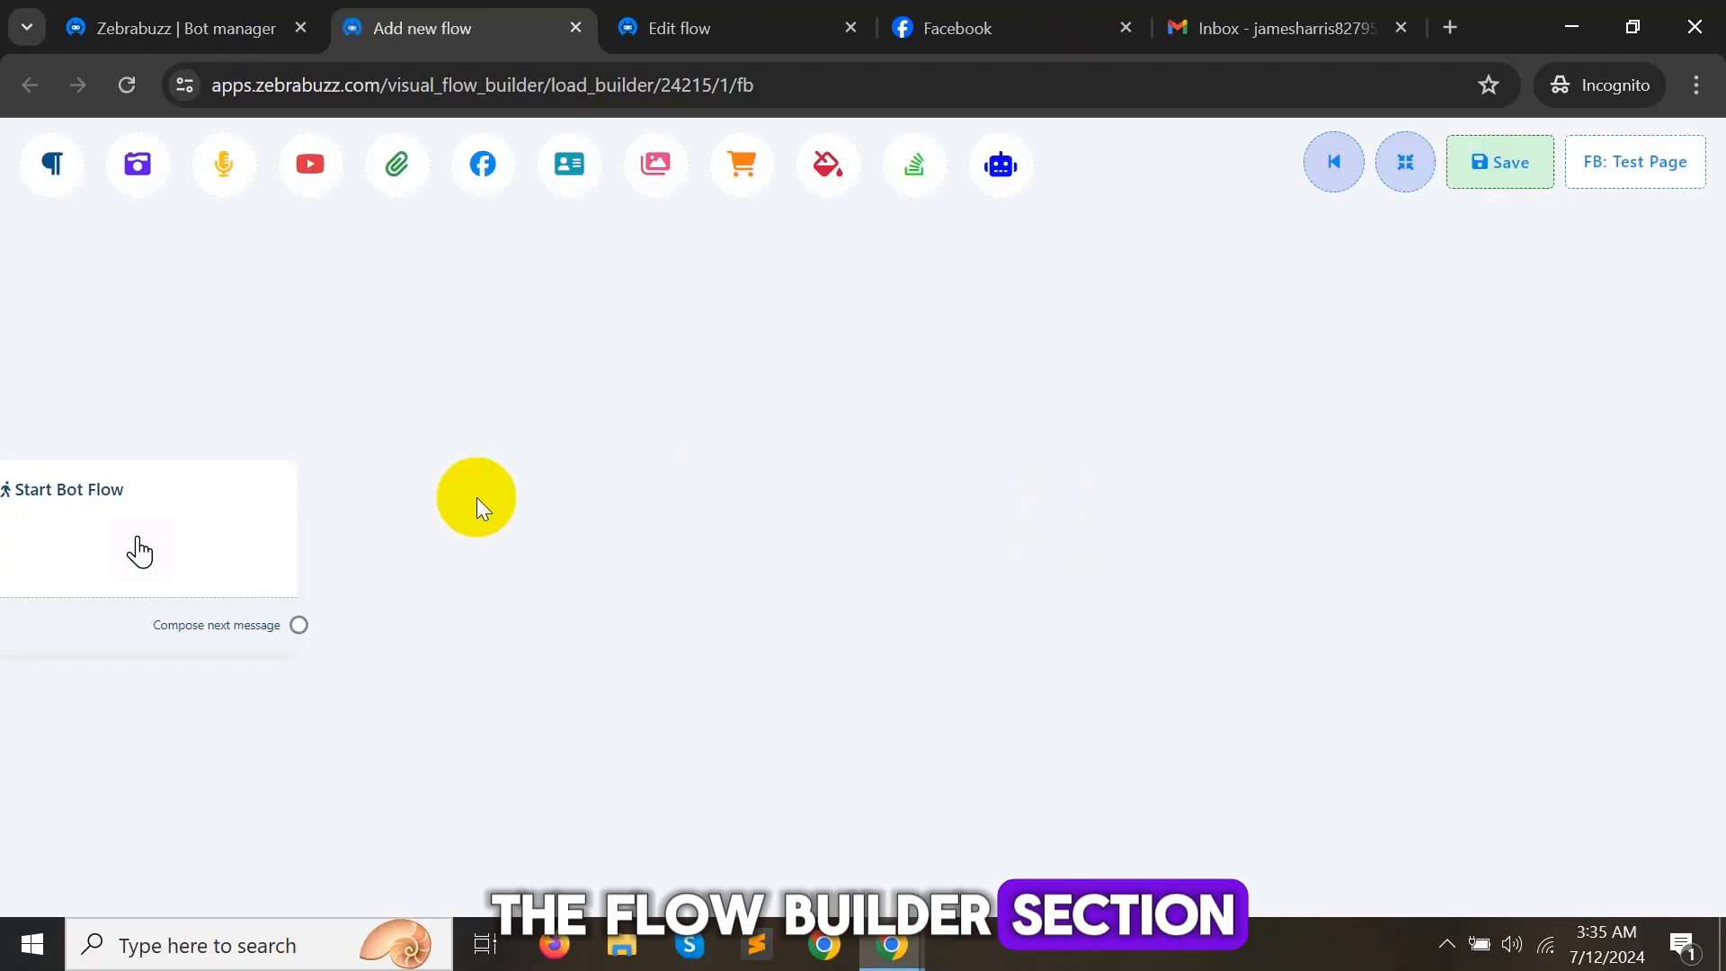
Step: Move the Start Bot Flow node further into the canvas and set its trigger keyword and title both to "agent"
click(261, 537)
drag(261, 540, 492, 543)
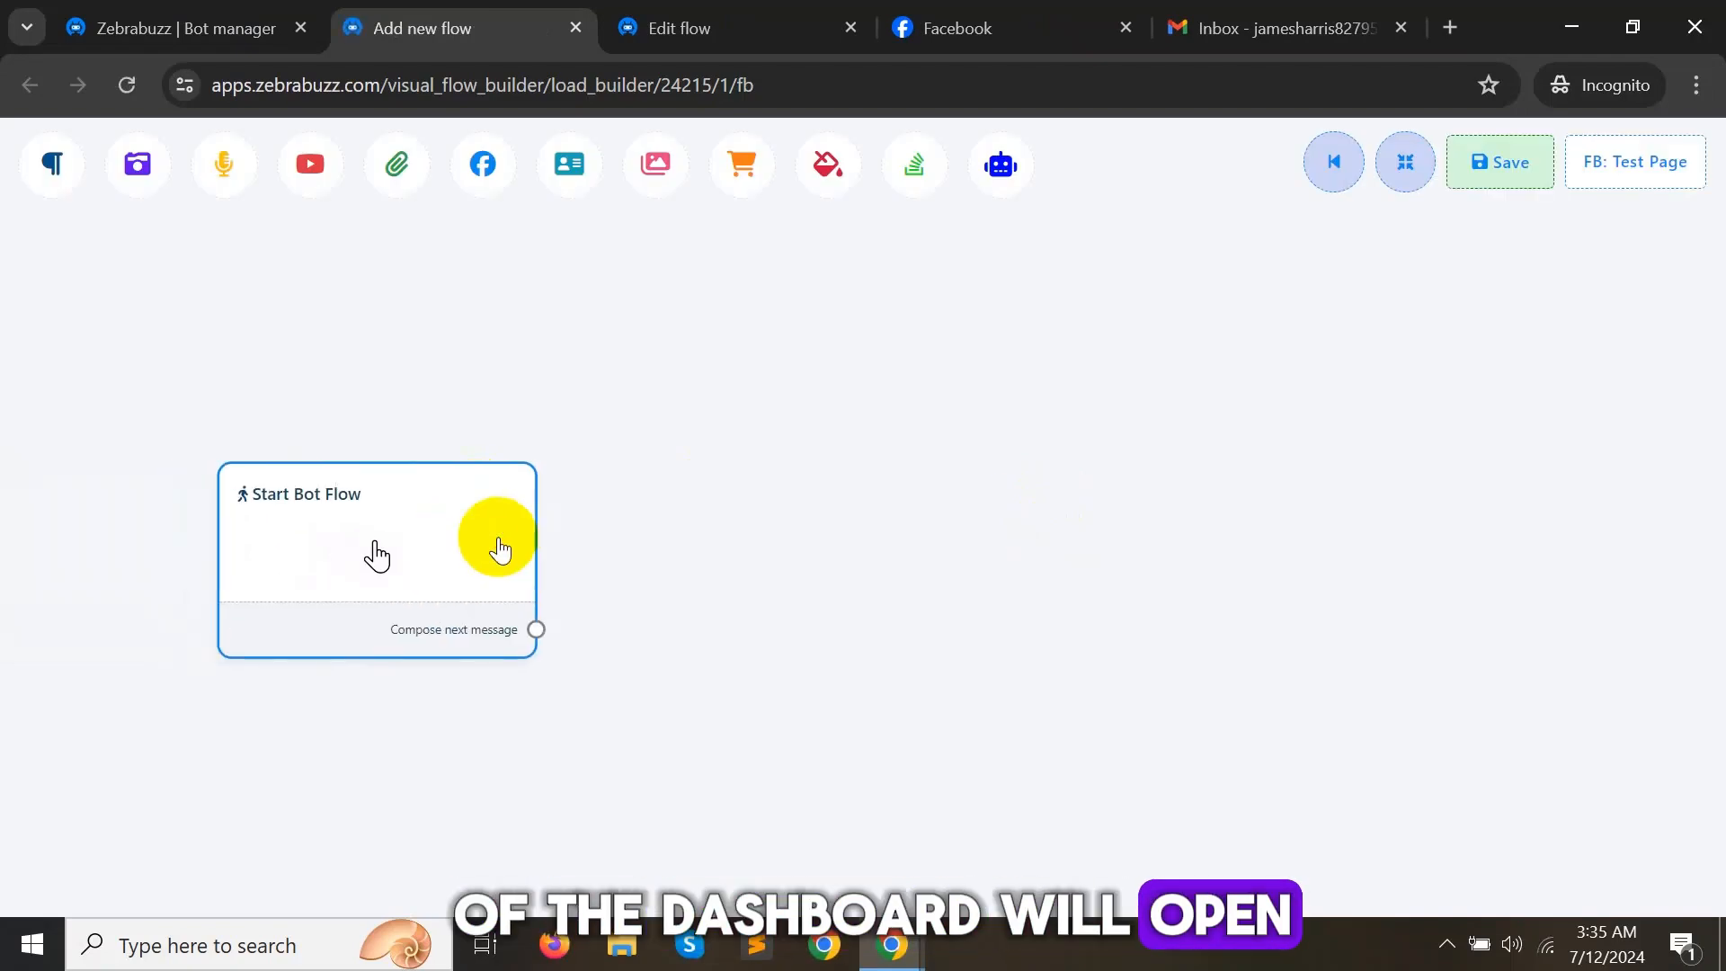
double_click(443, 531)
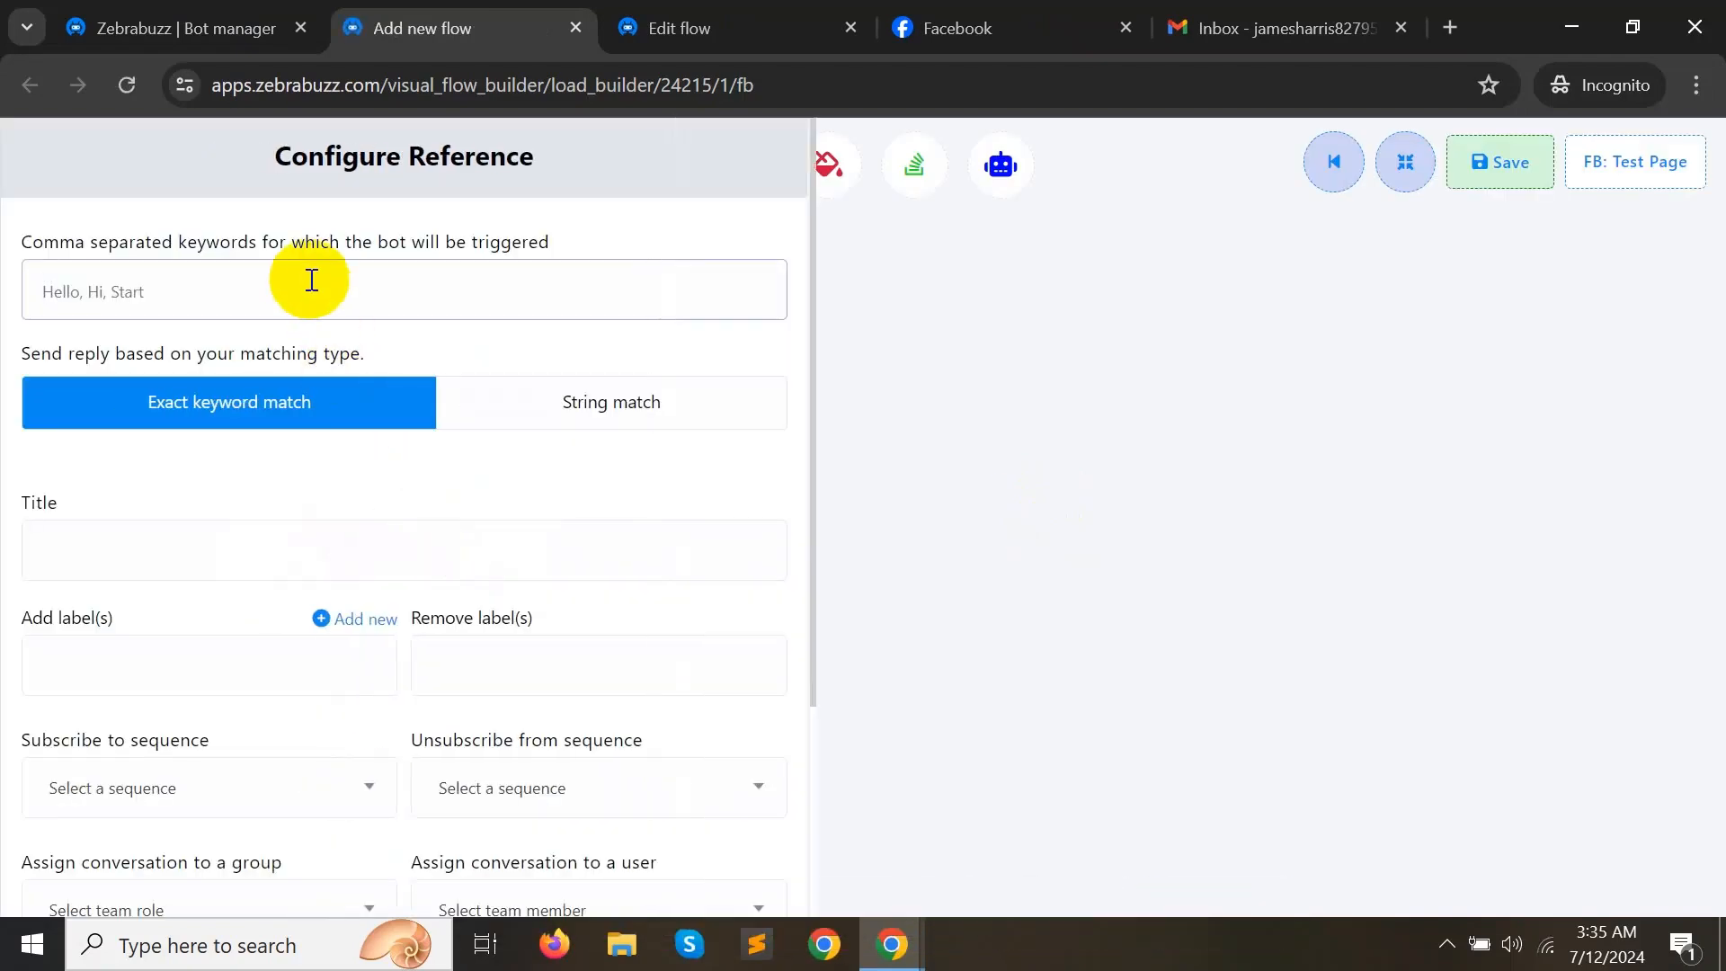
text(c)
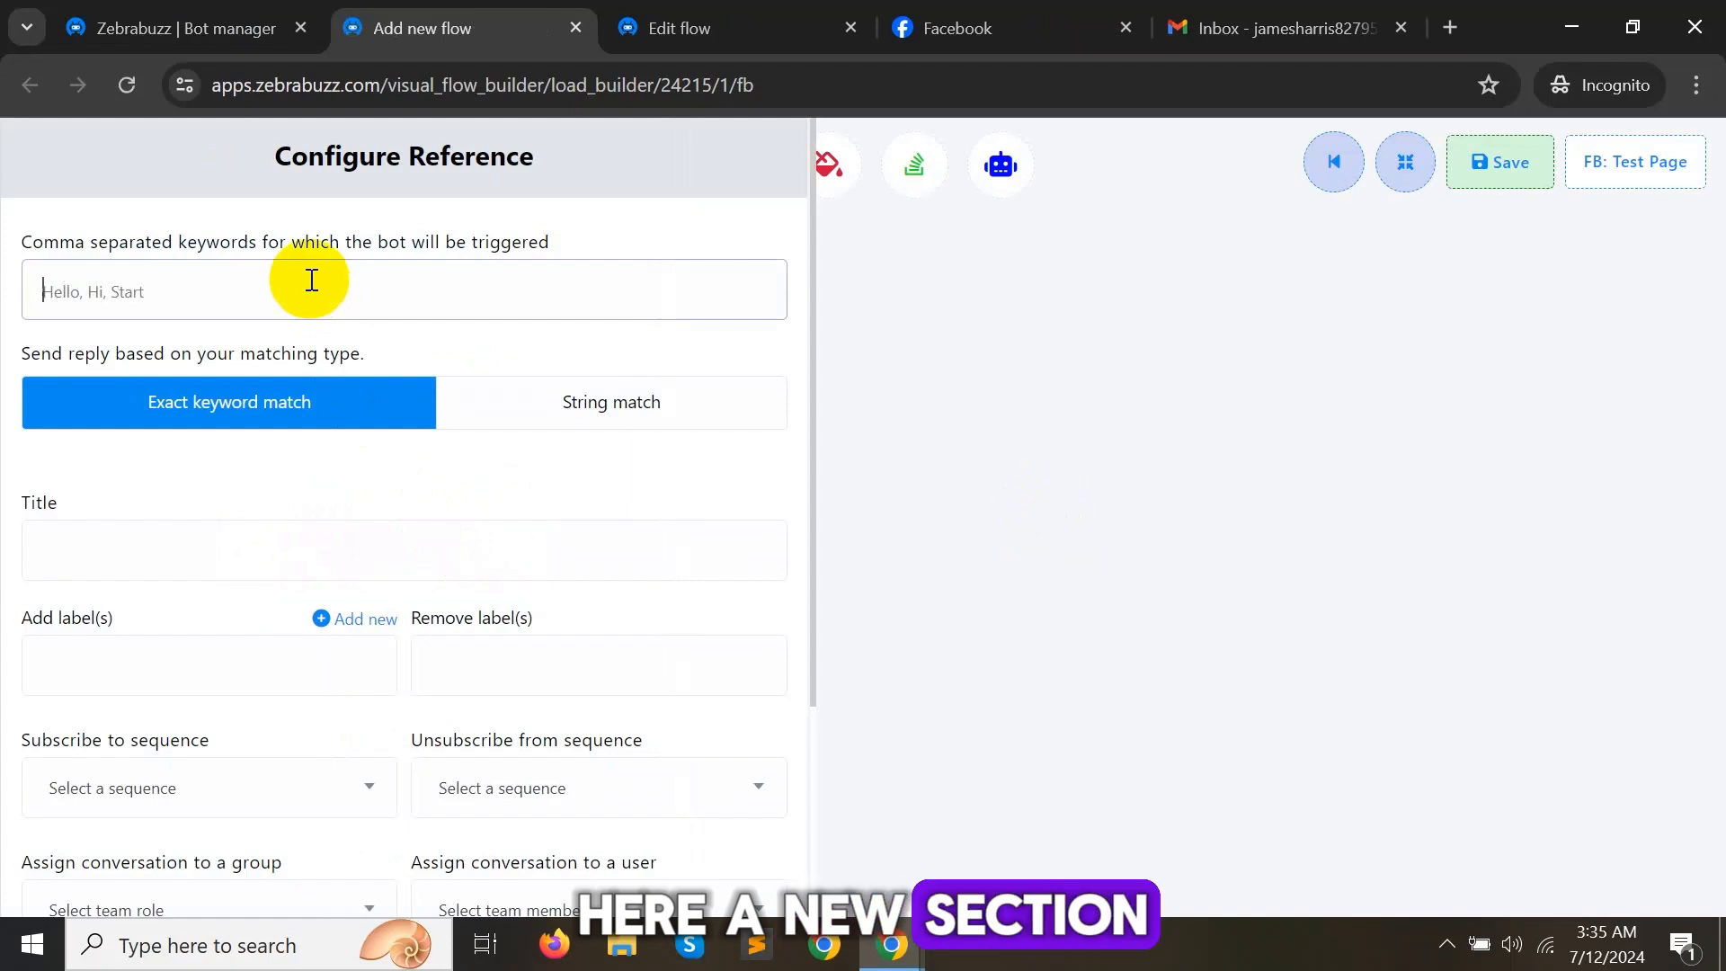
text(agent)
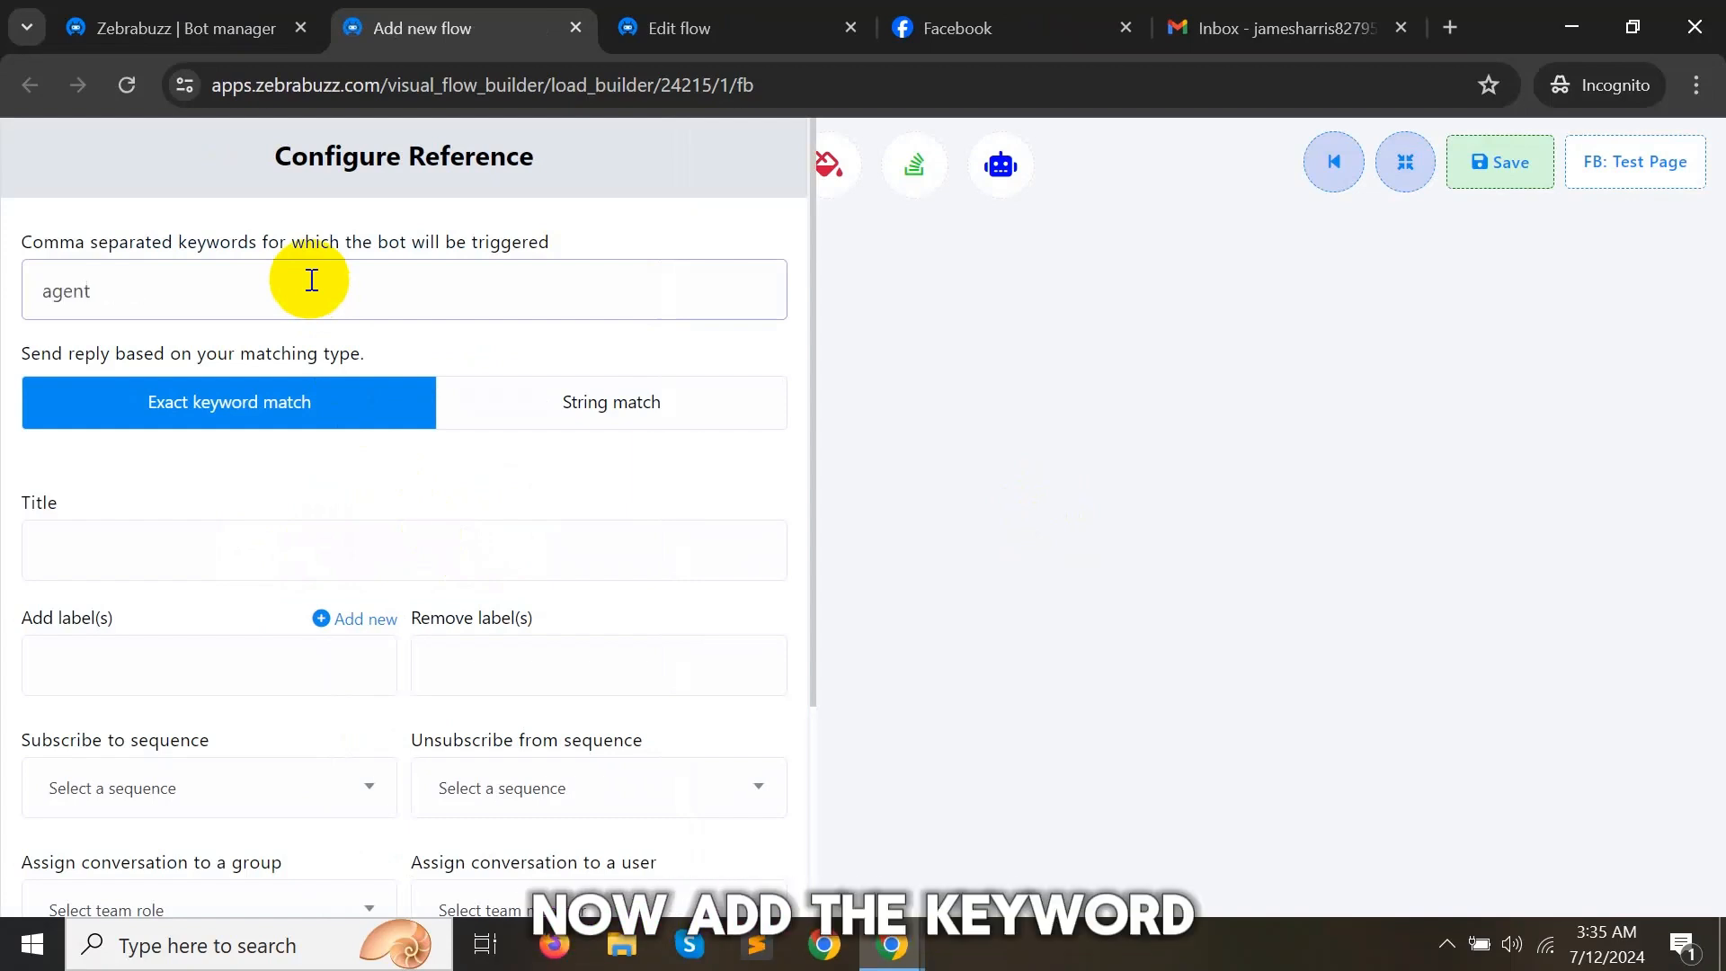
click(205, 556)
text(a)
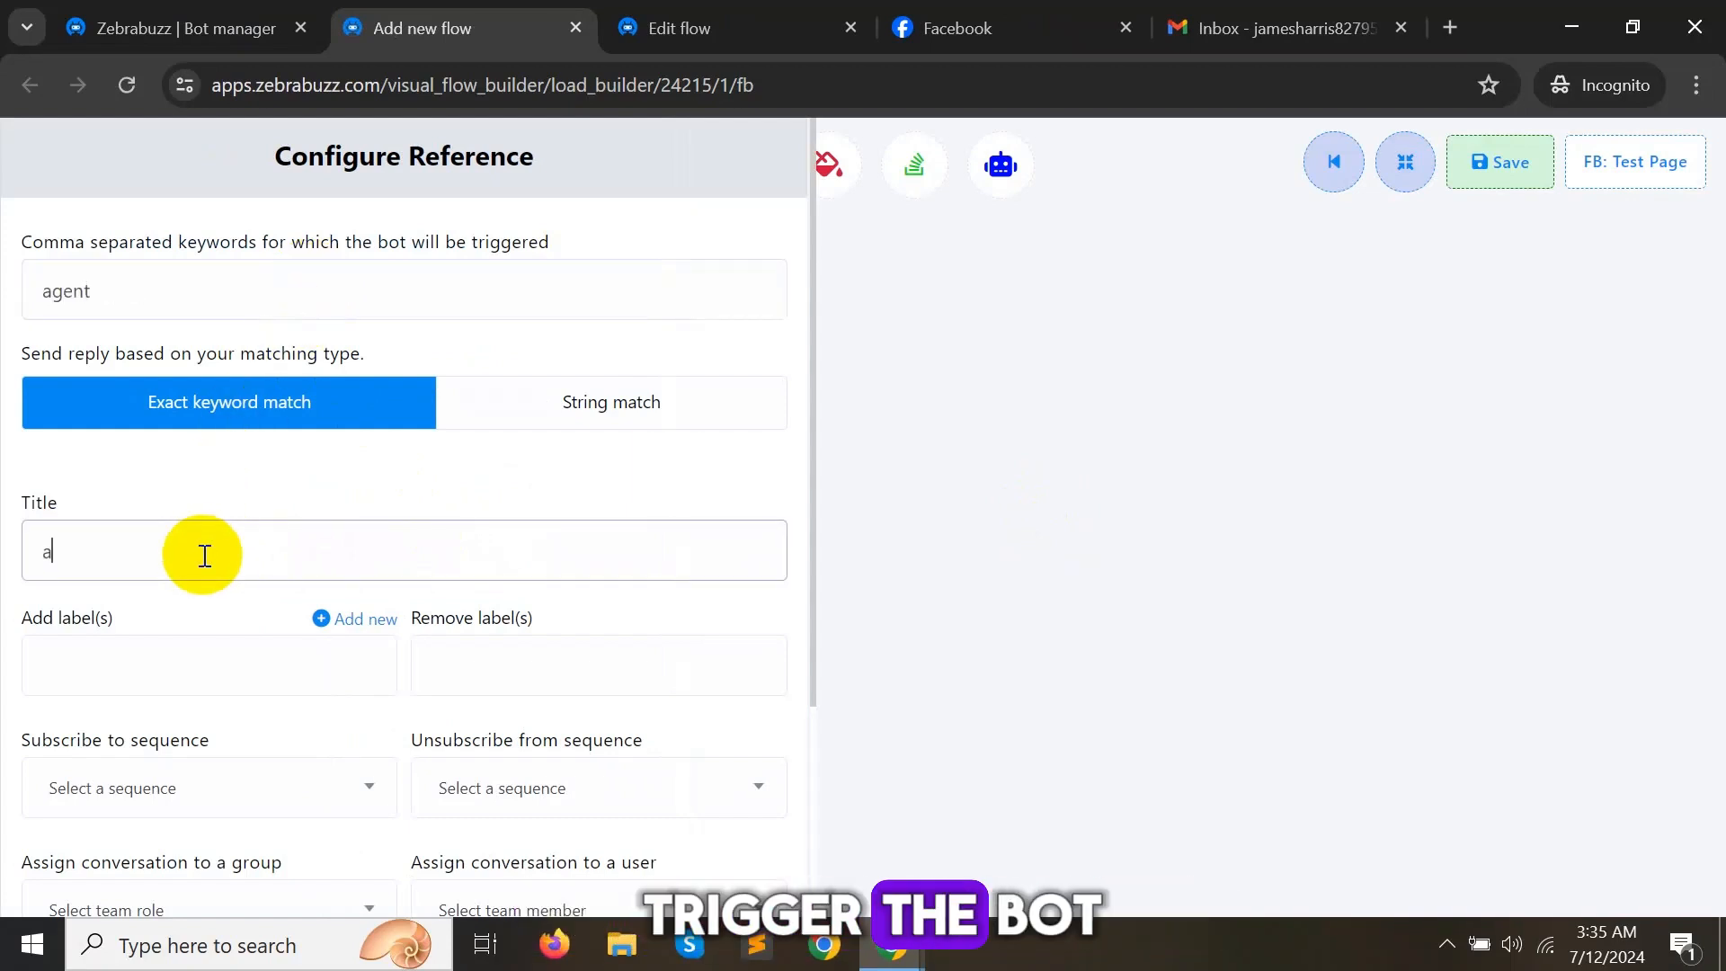
text(gent)
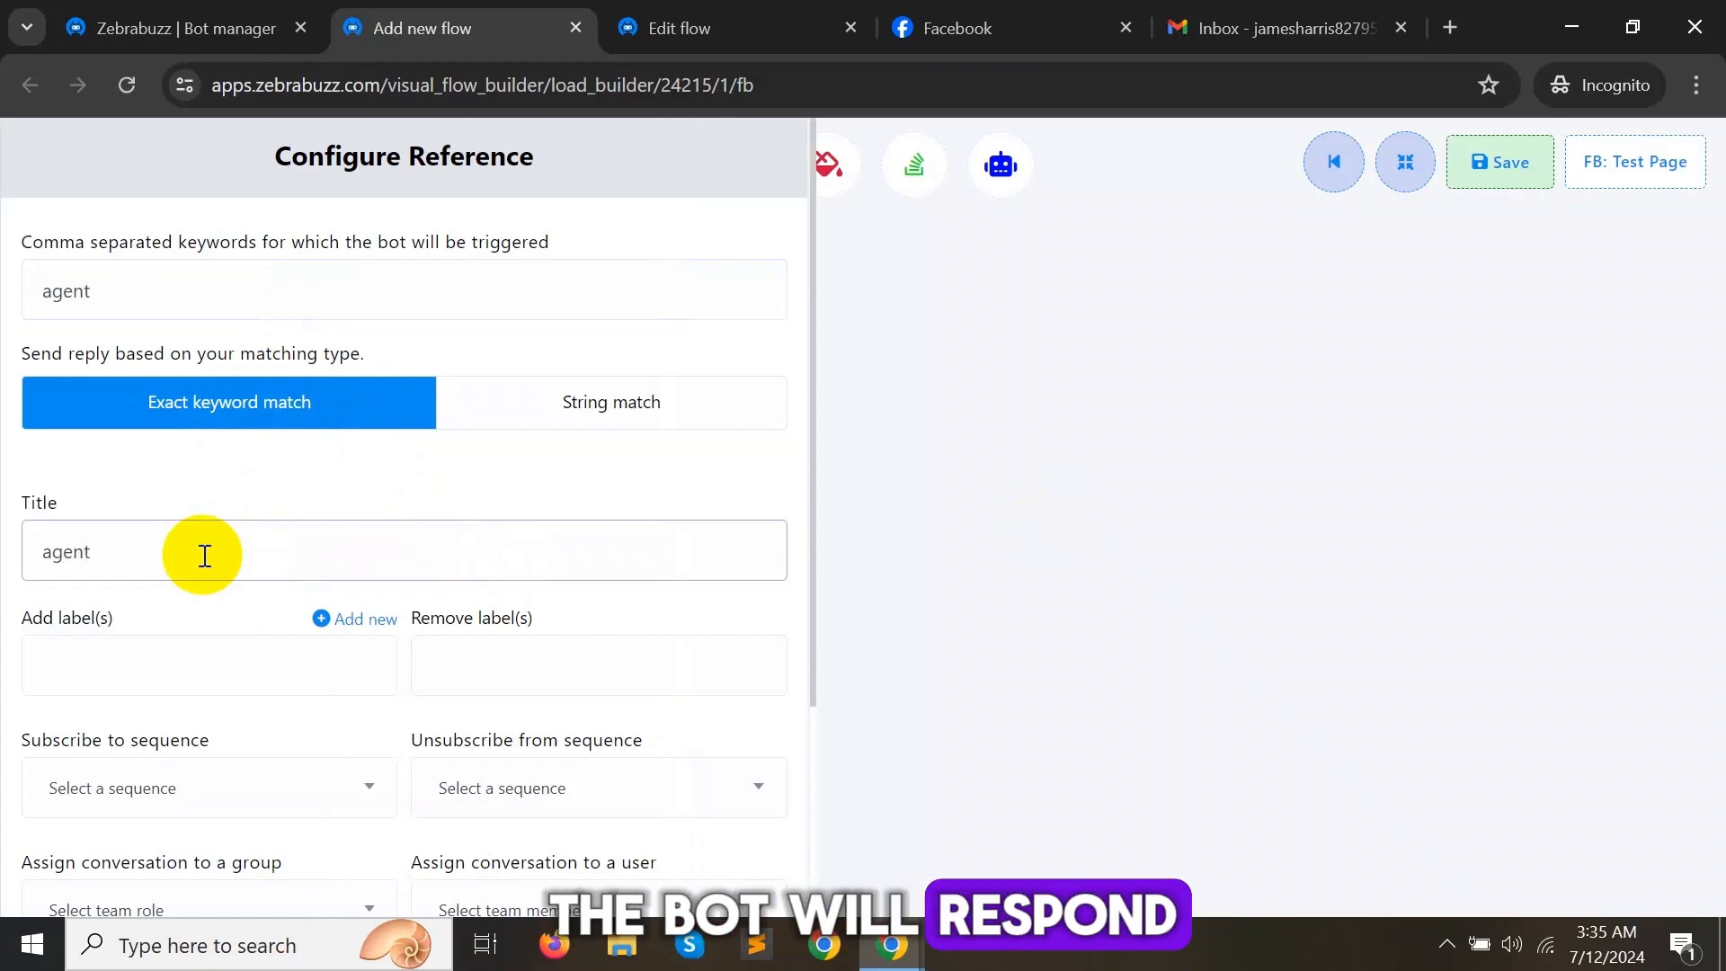
scroll(202, 555, down, 3)
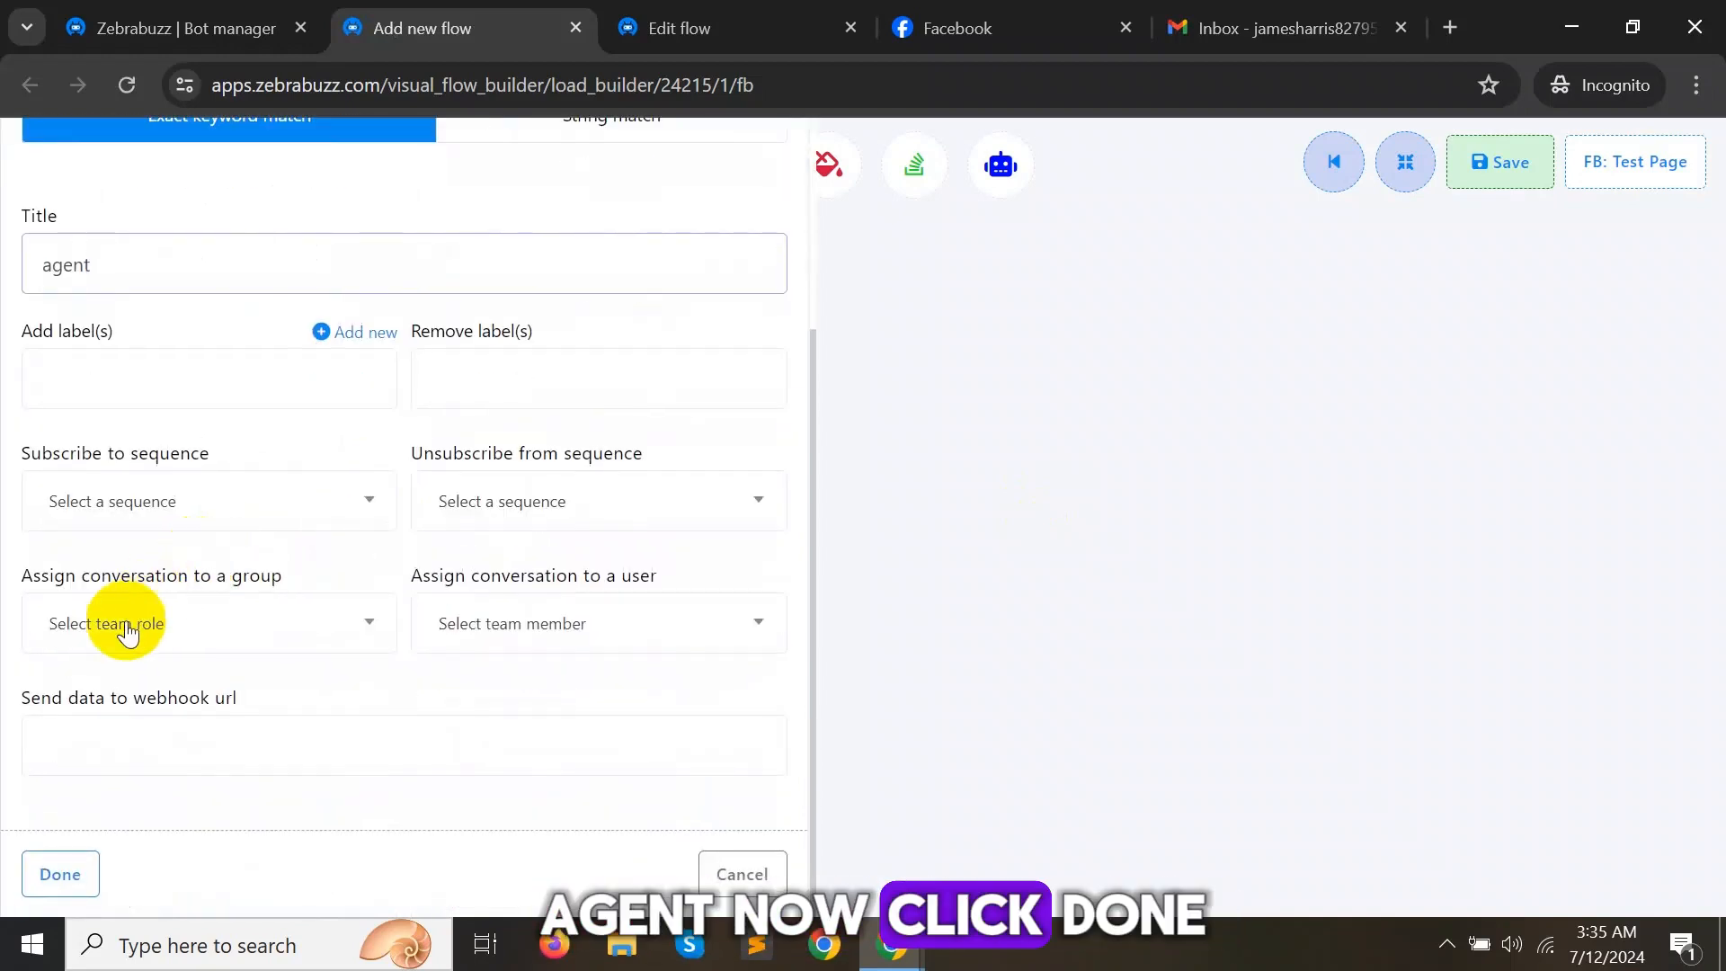
click(50, 876)
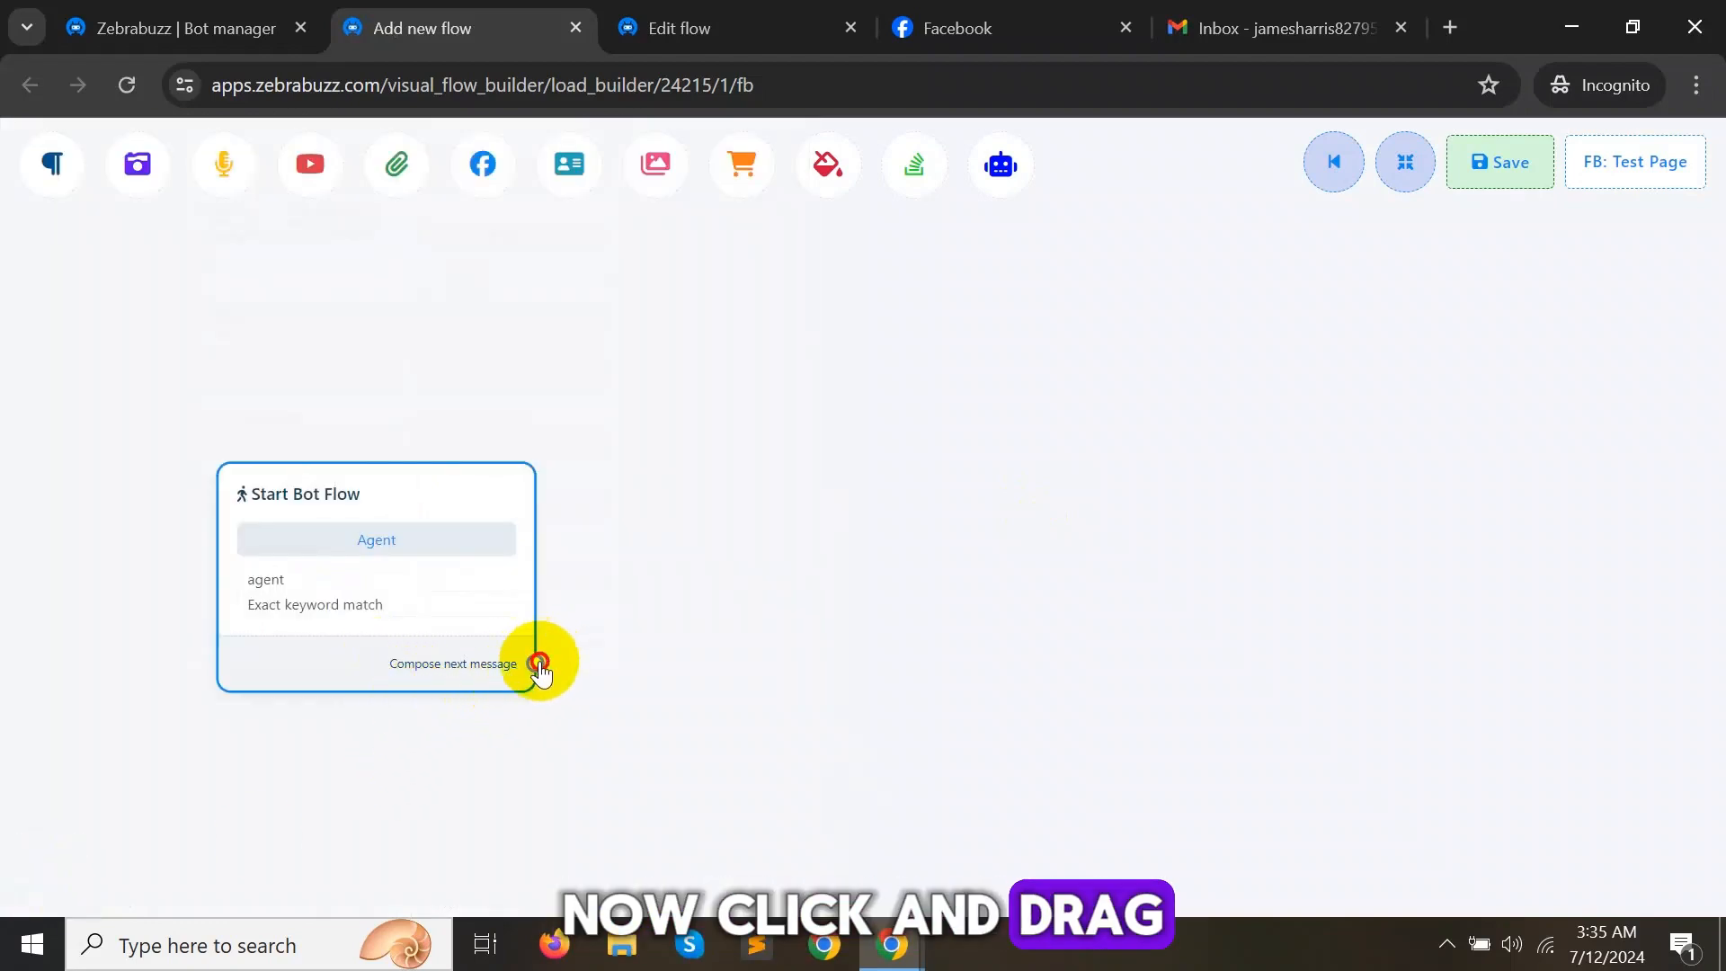
Step: Attach a Text node as the next message of Start Bot Flow and place it beside that node
drag(535, 663, 609, 618)
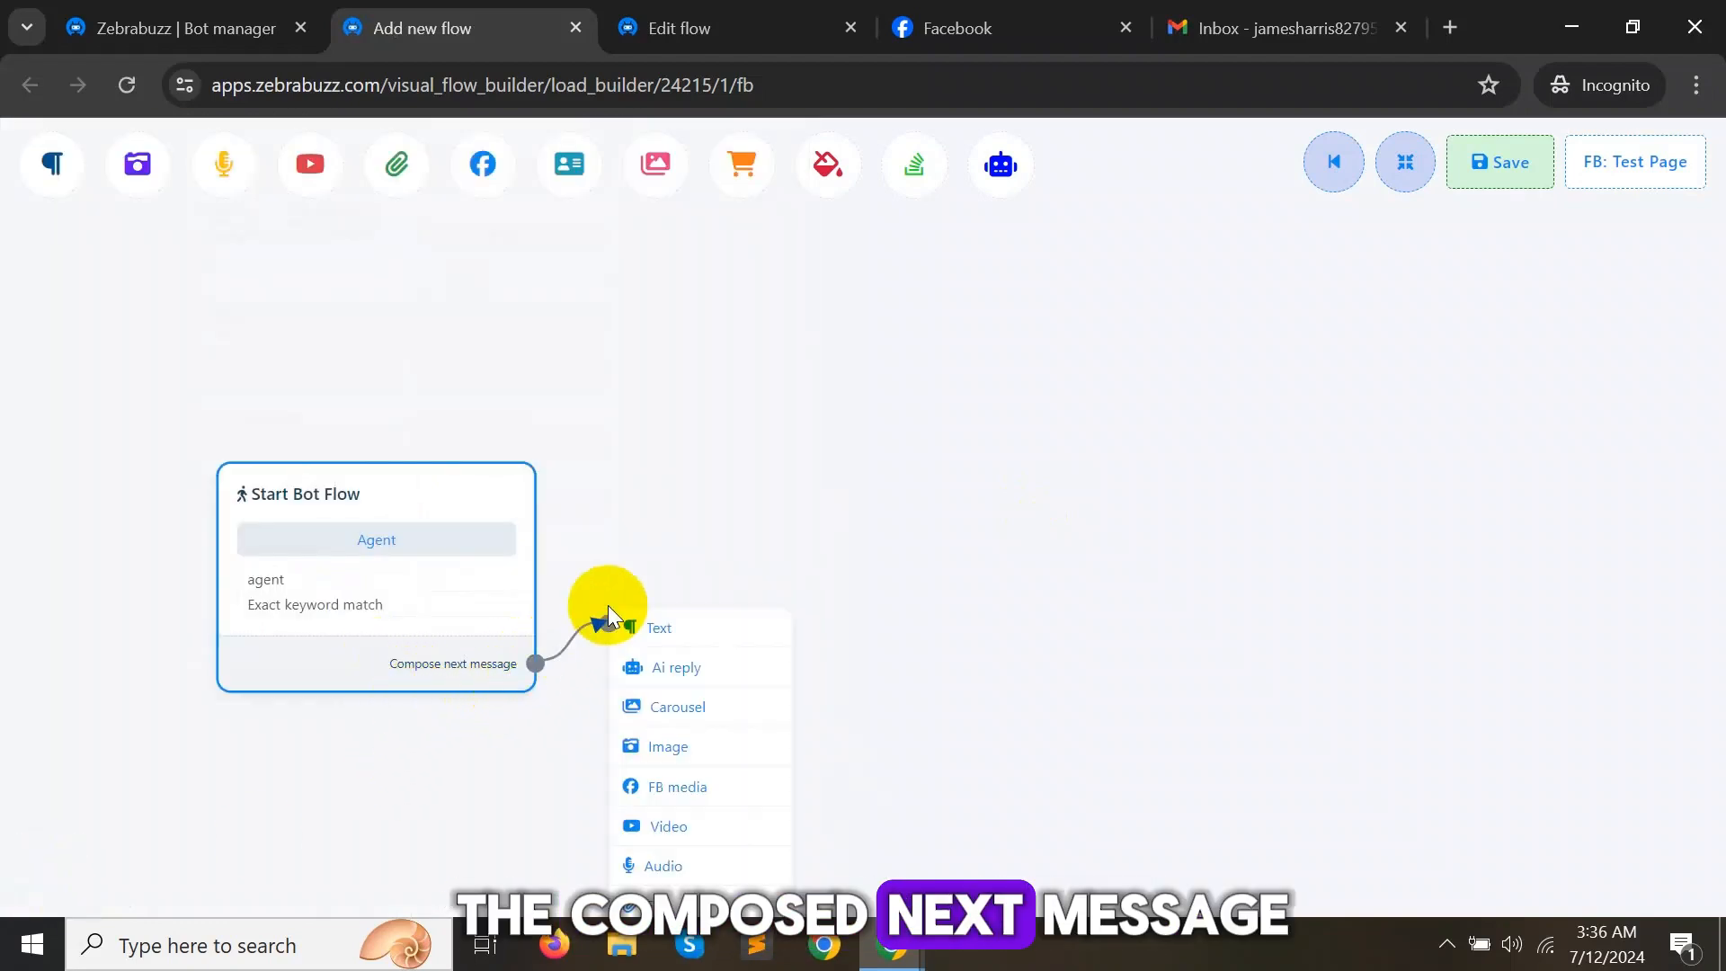
click(647, 634)
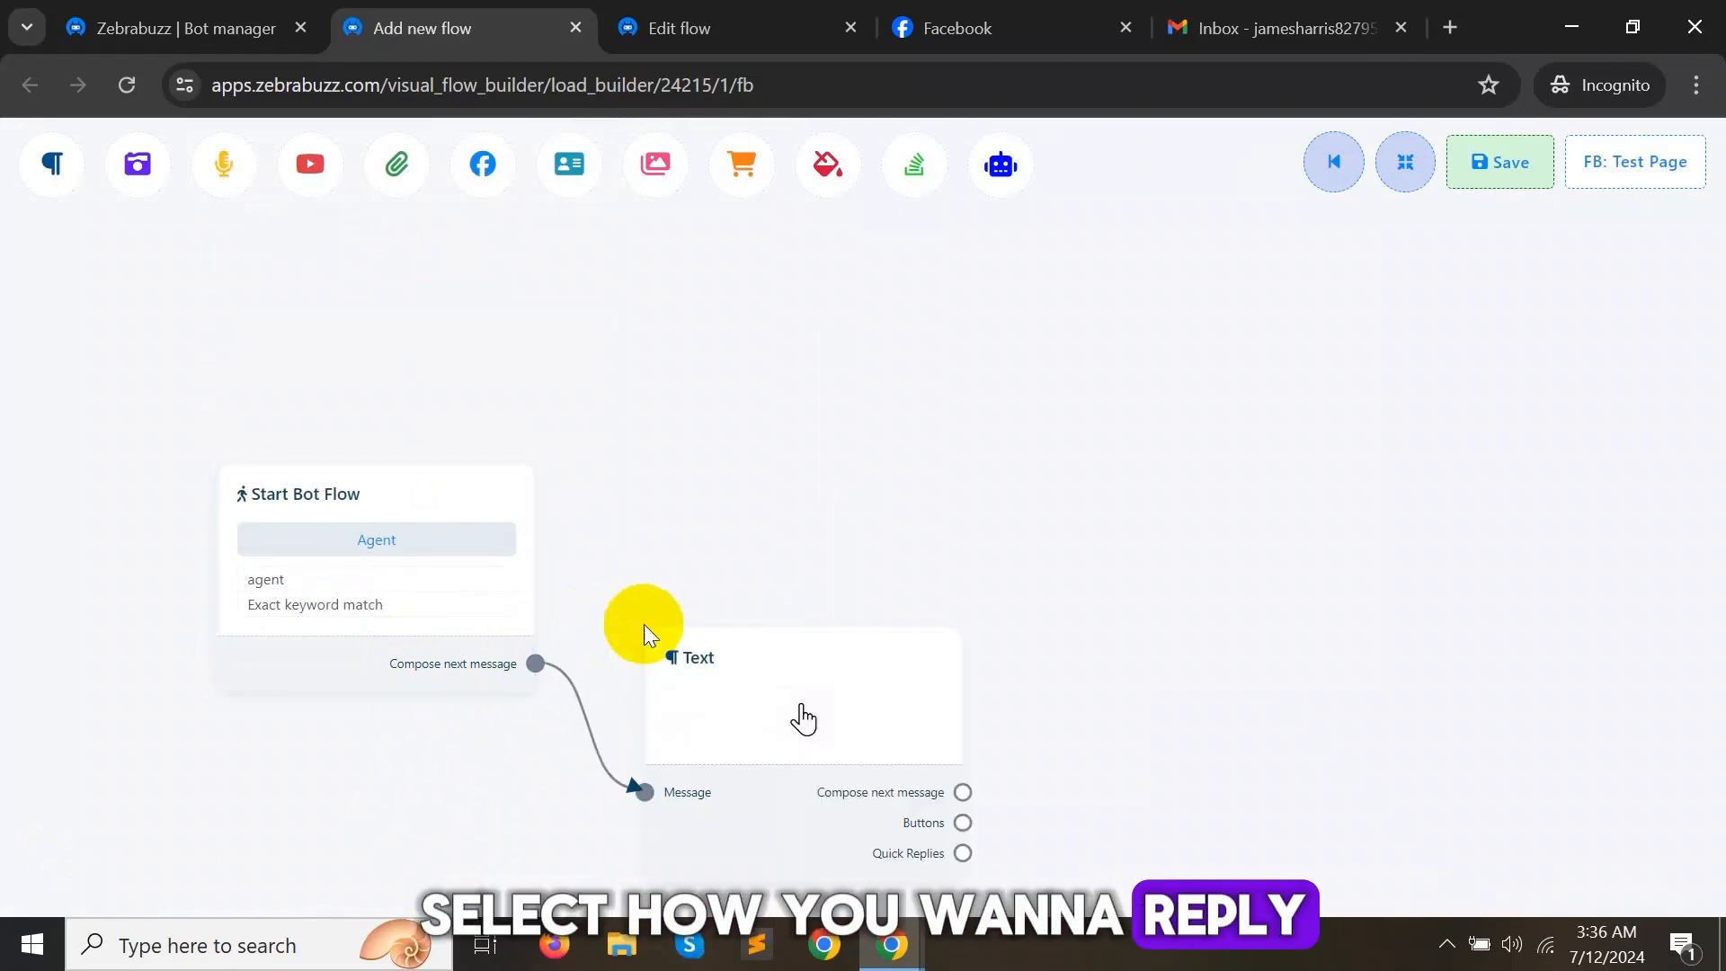
drag(801, 713, 791, 578)
Step: Set the Text node's reply message to "Thanks for your message do you want to talk with agent then type 'agent'"
double_click(759, 635)
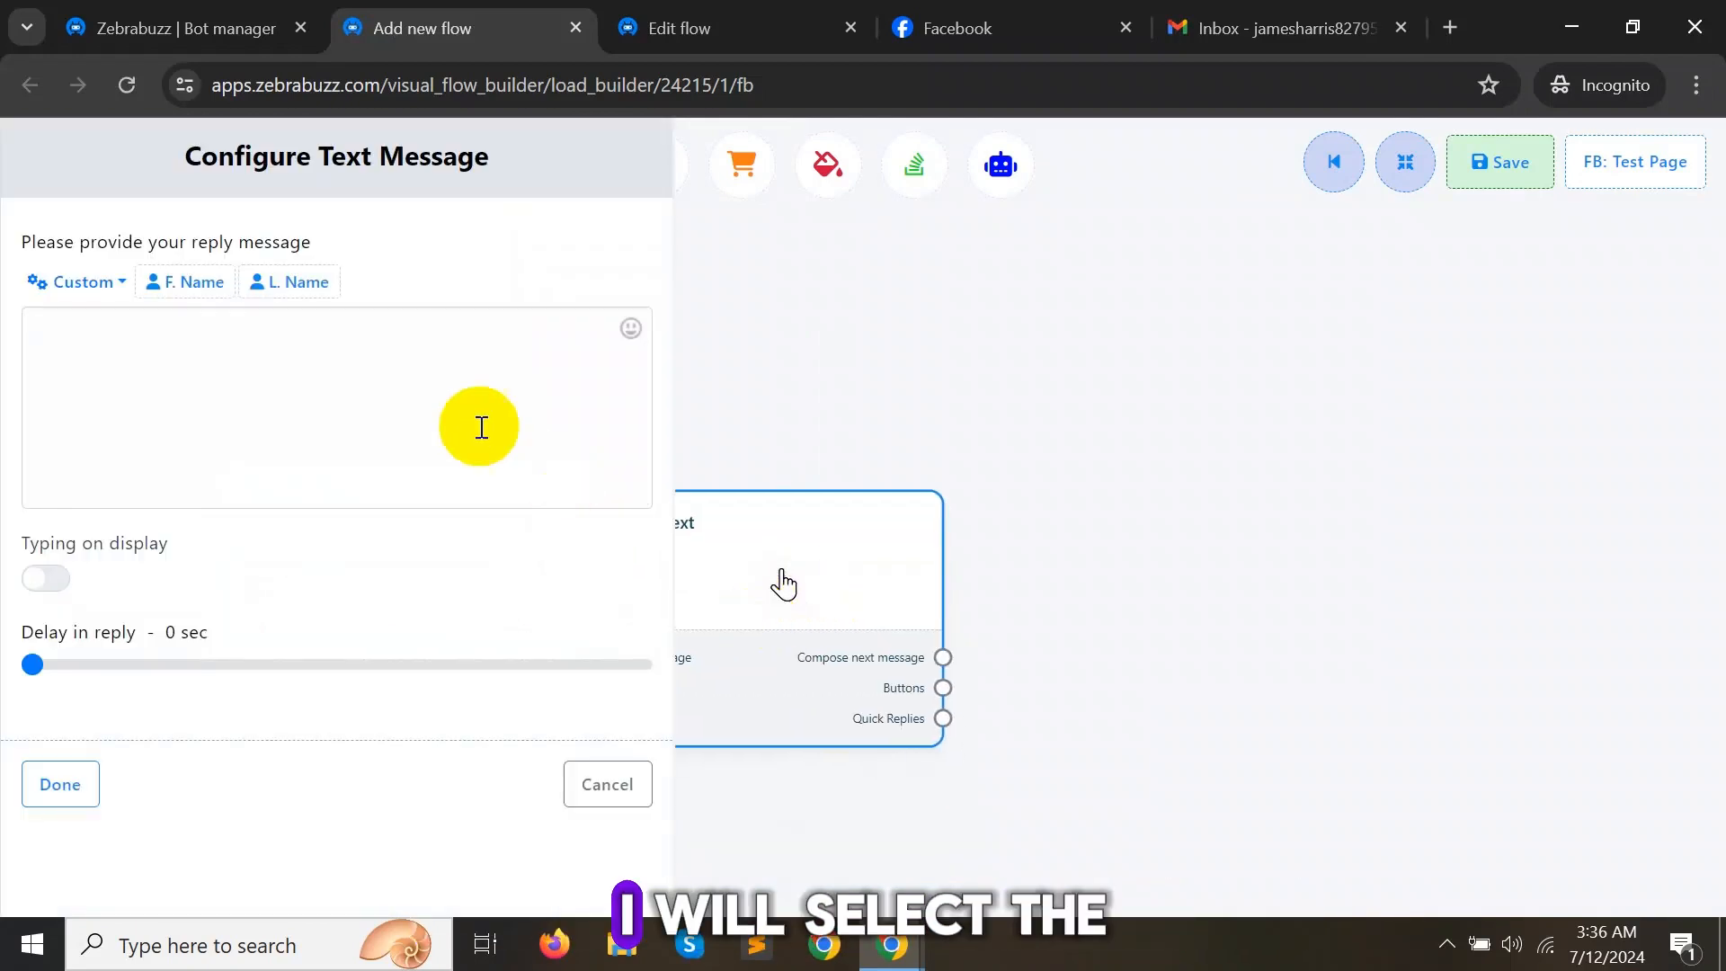
click(459, 427)
text(Than)
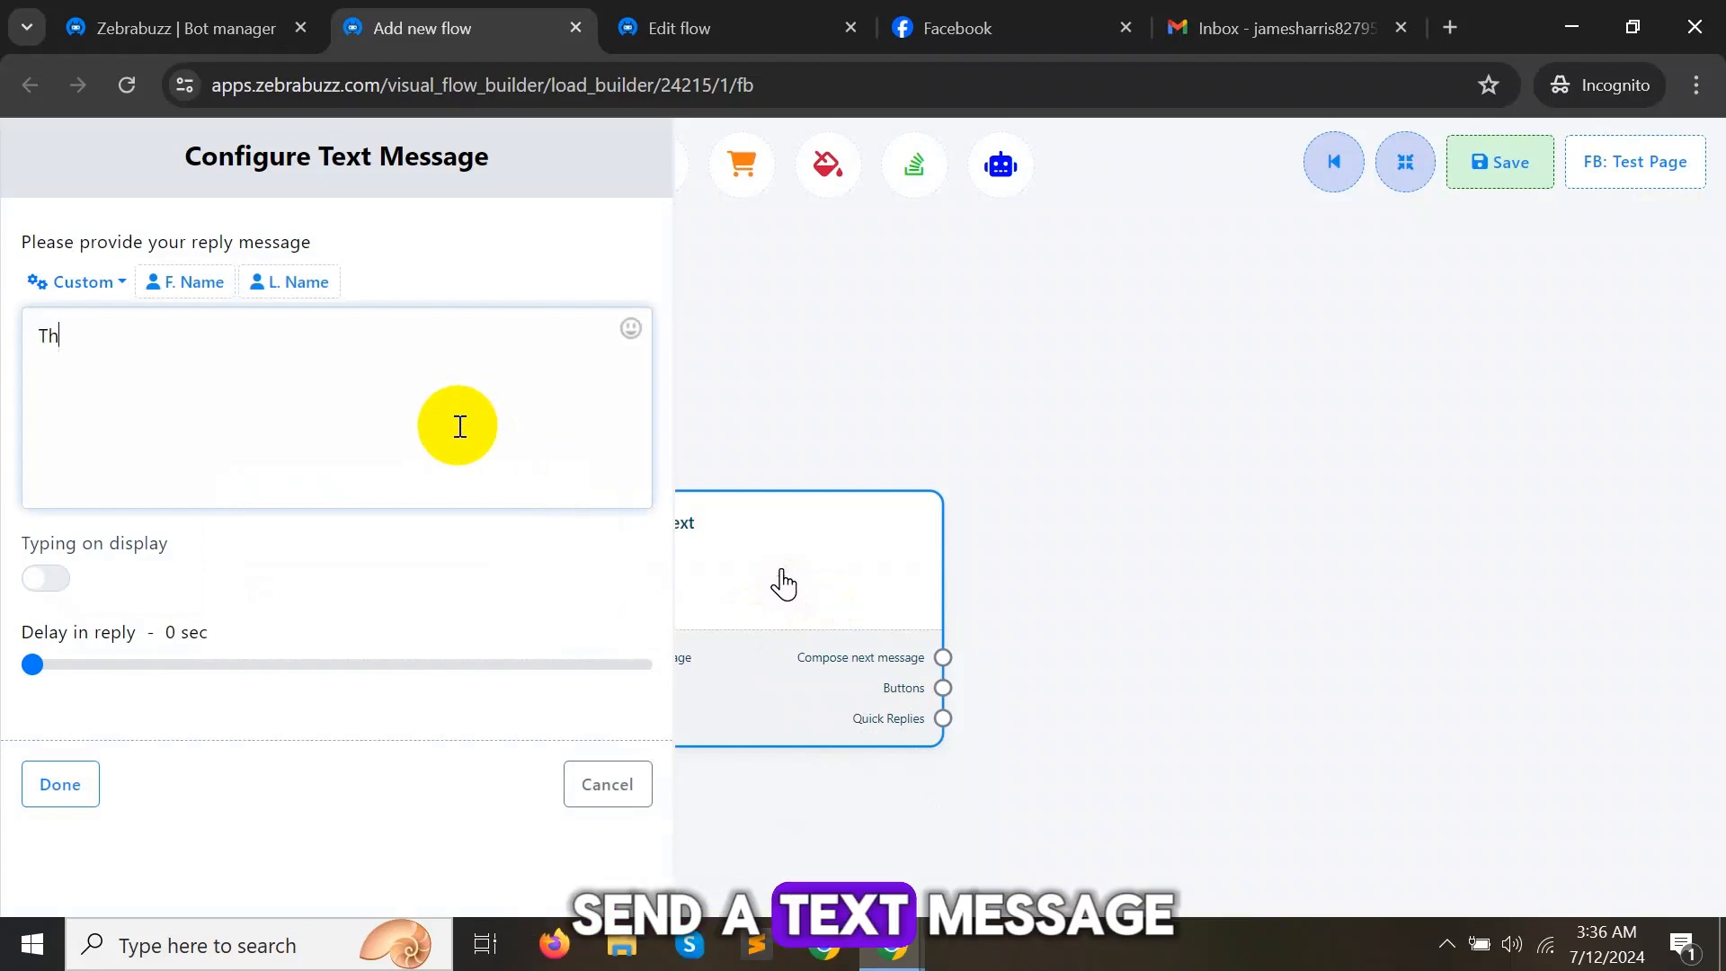
key(BackSpace)
key(BackSpace)
text(anks for)
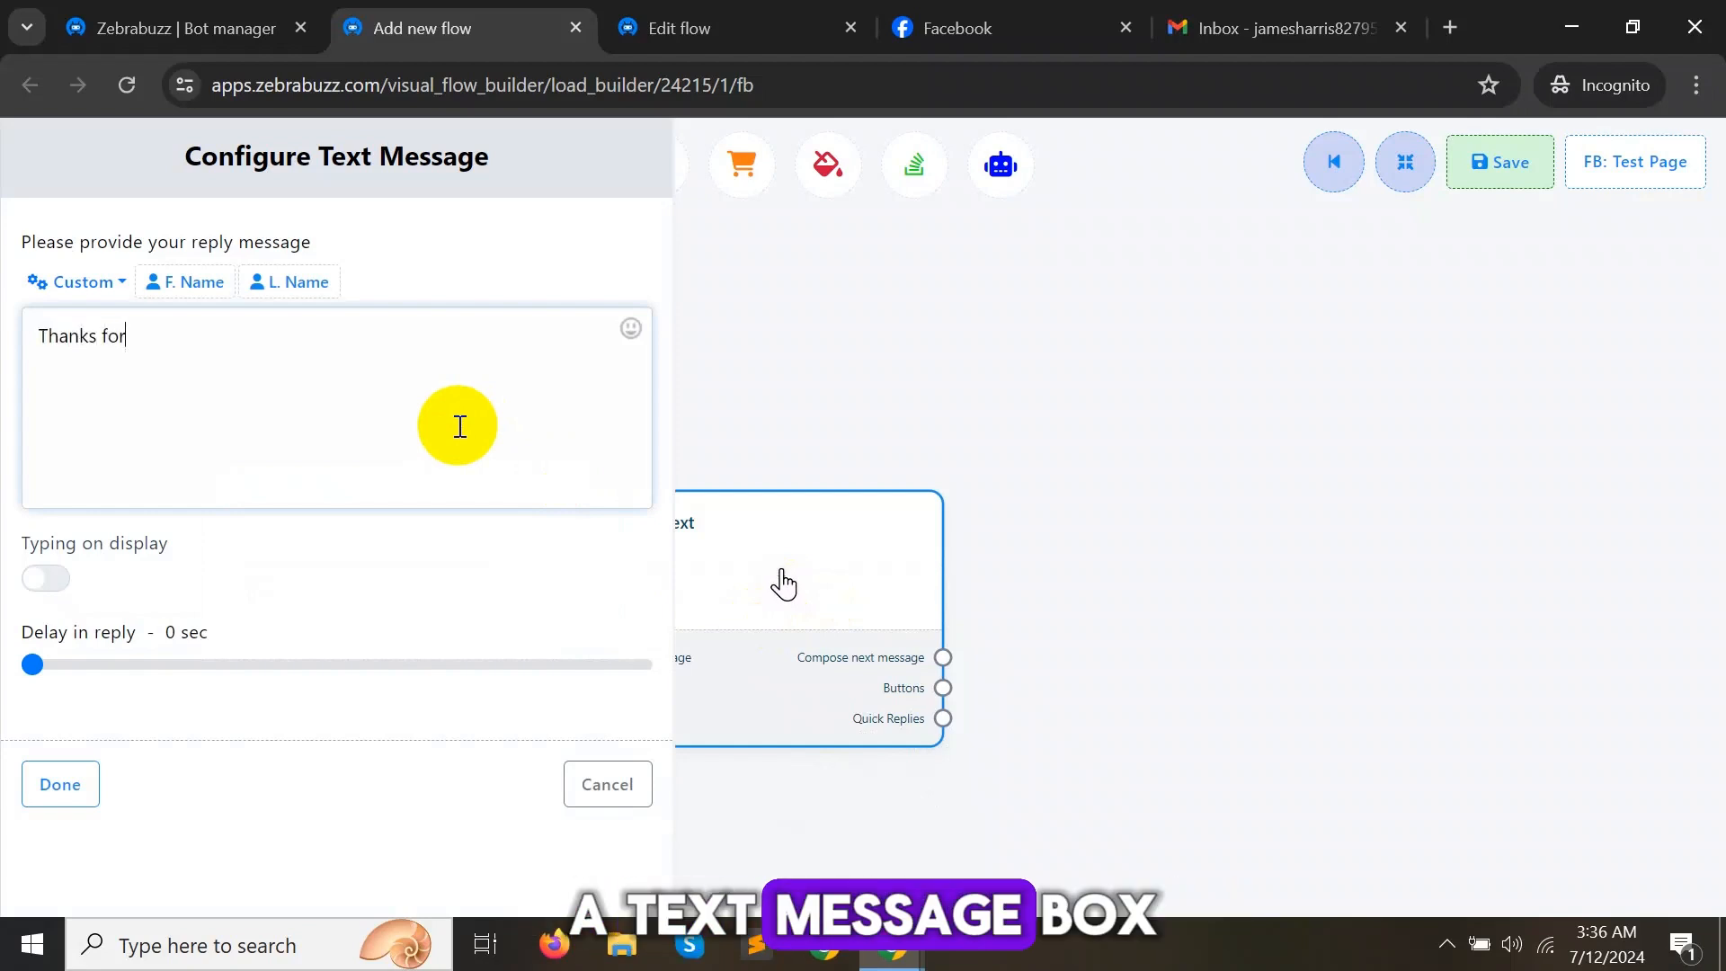
text( your message do you want to talk with agent then type)
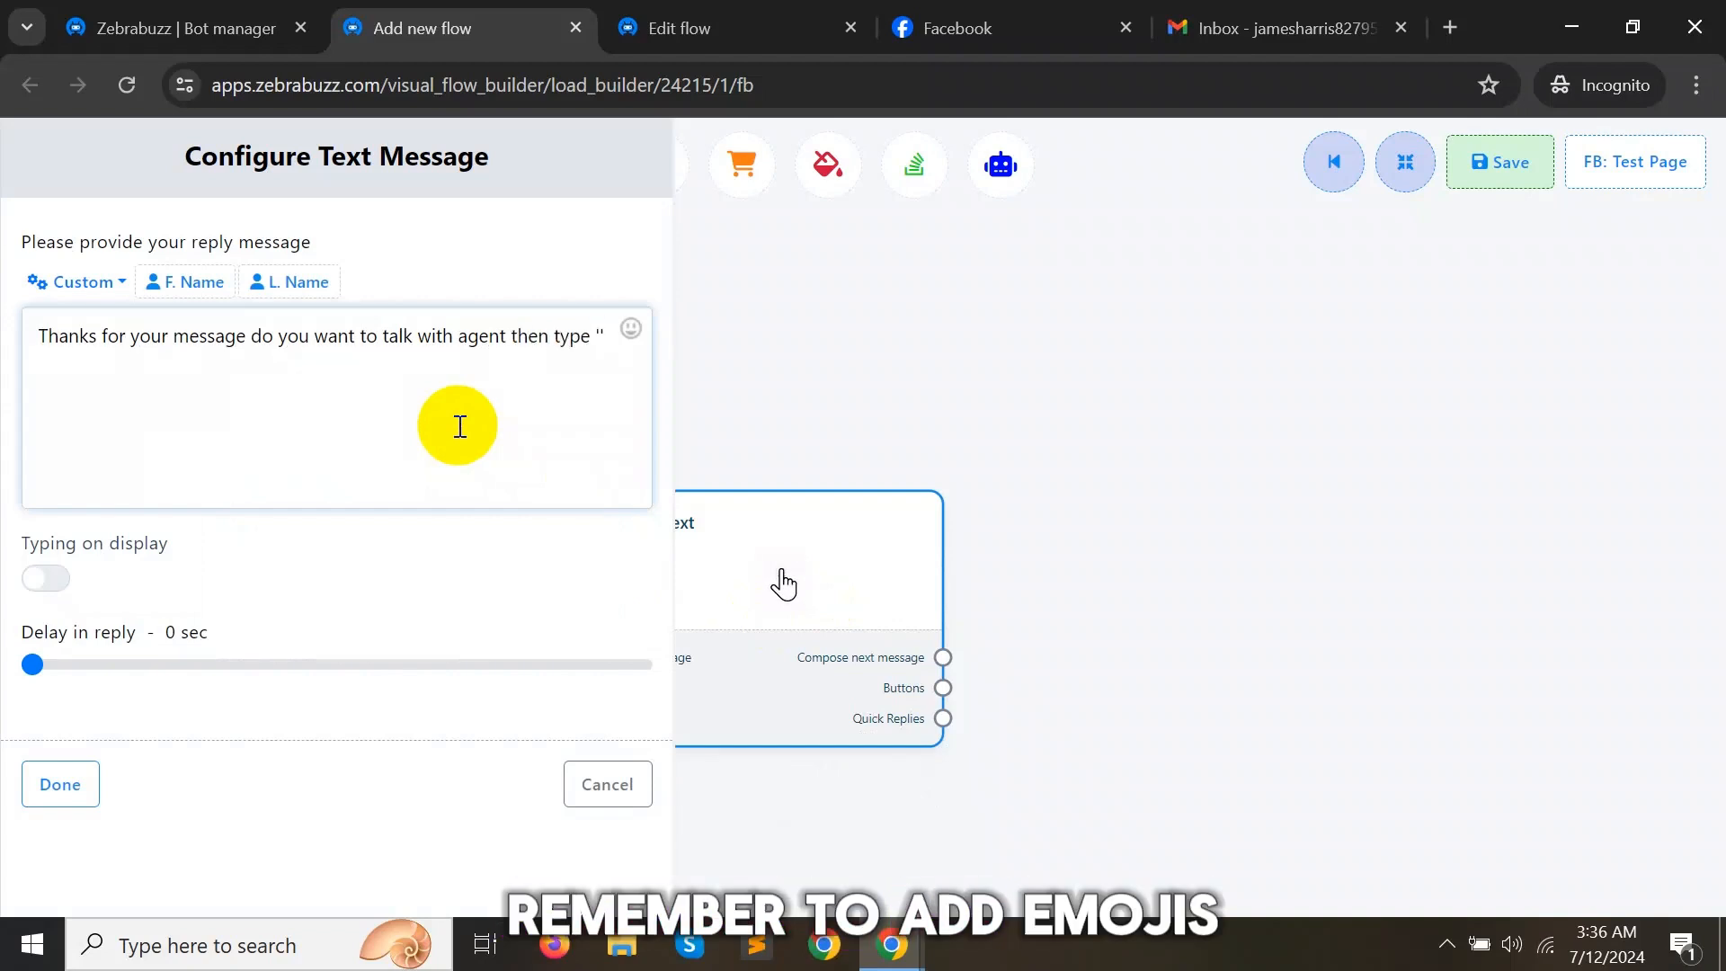
text(a'gent)
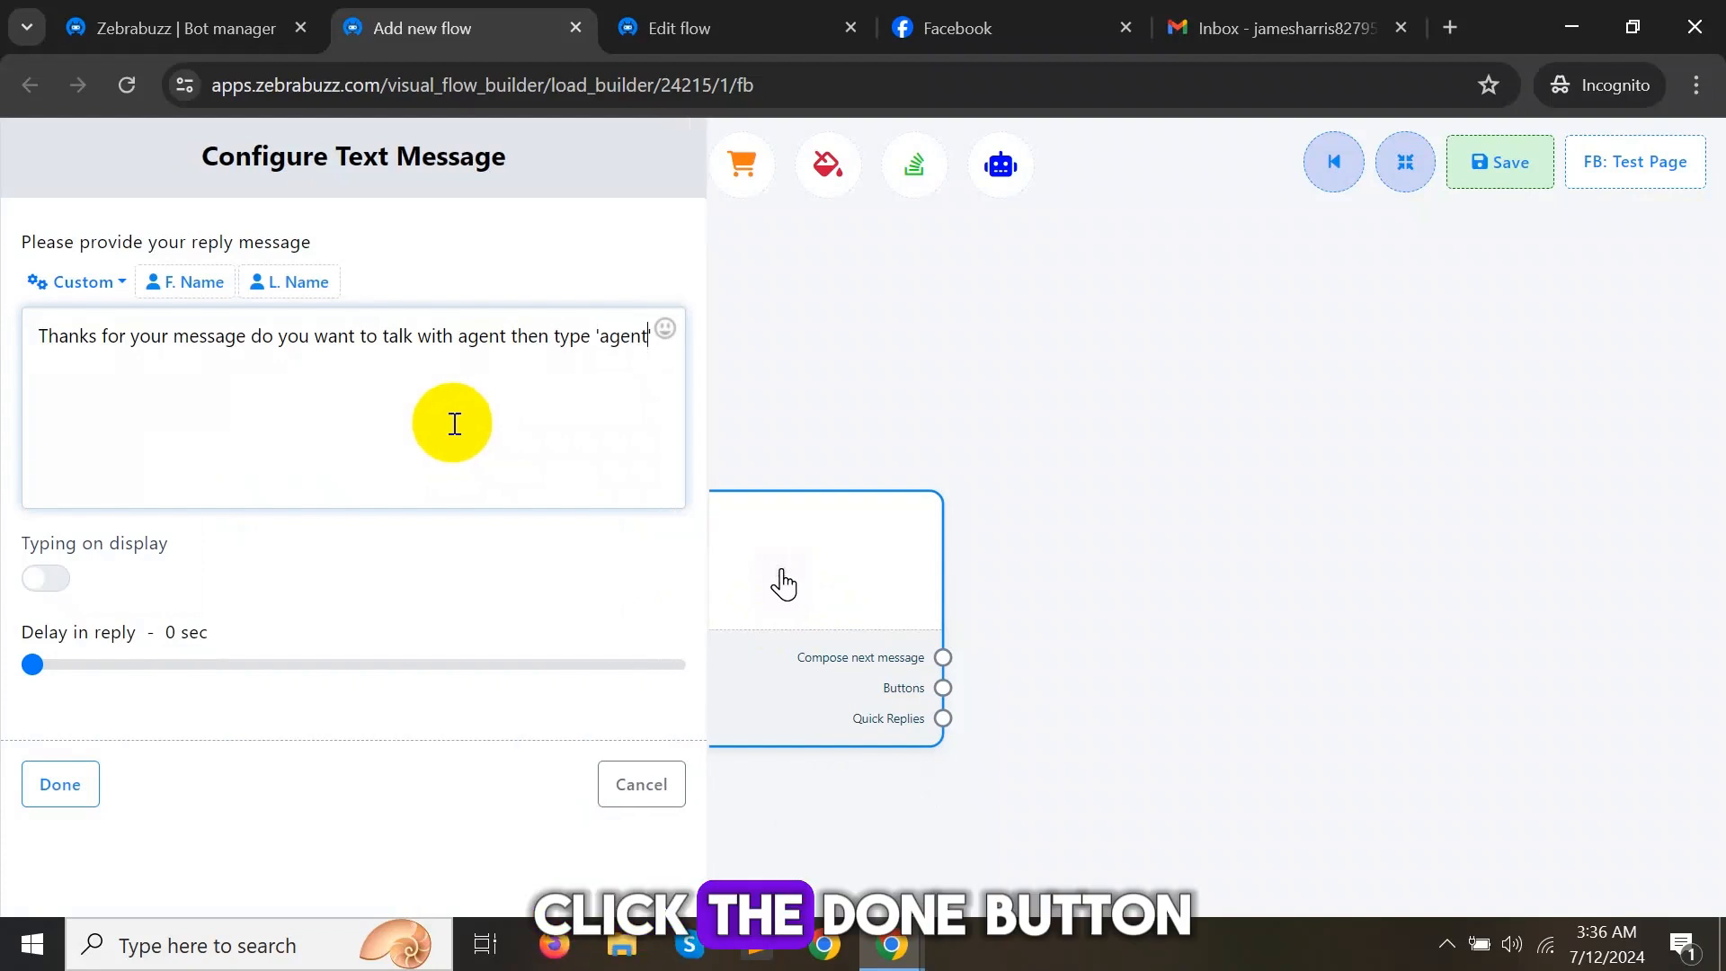
click(61, 783)
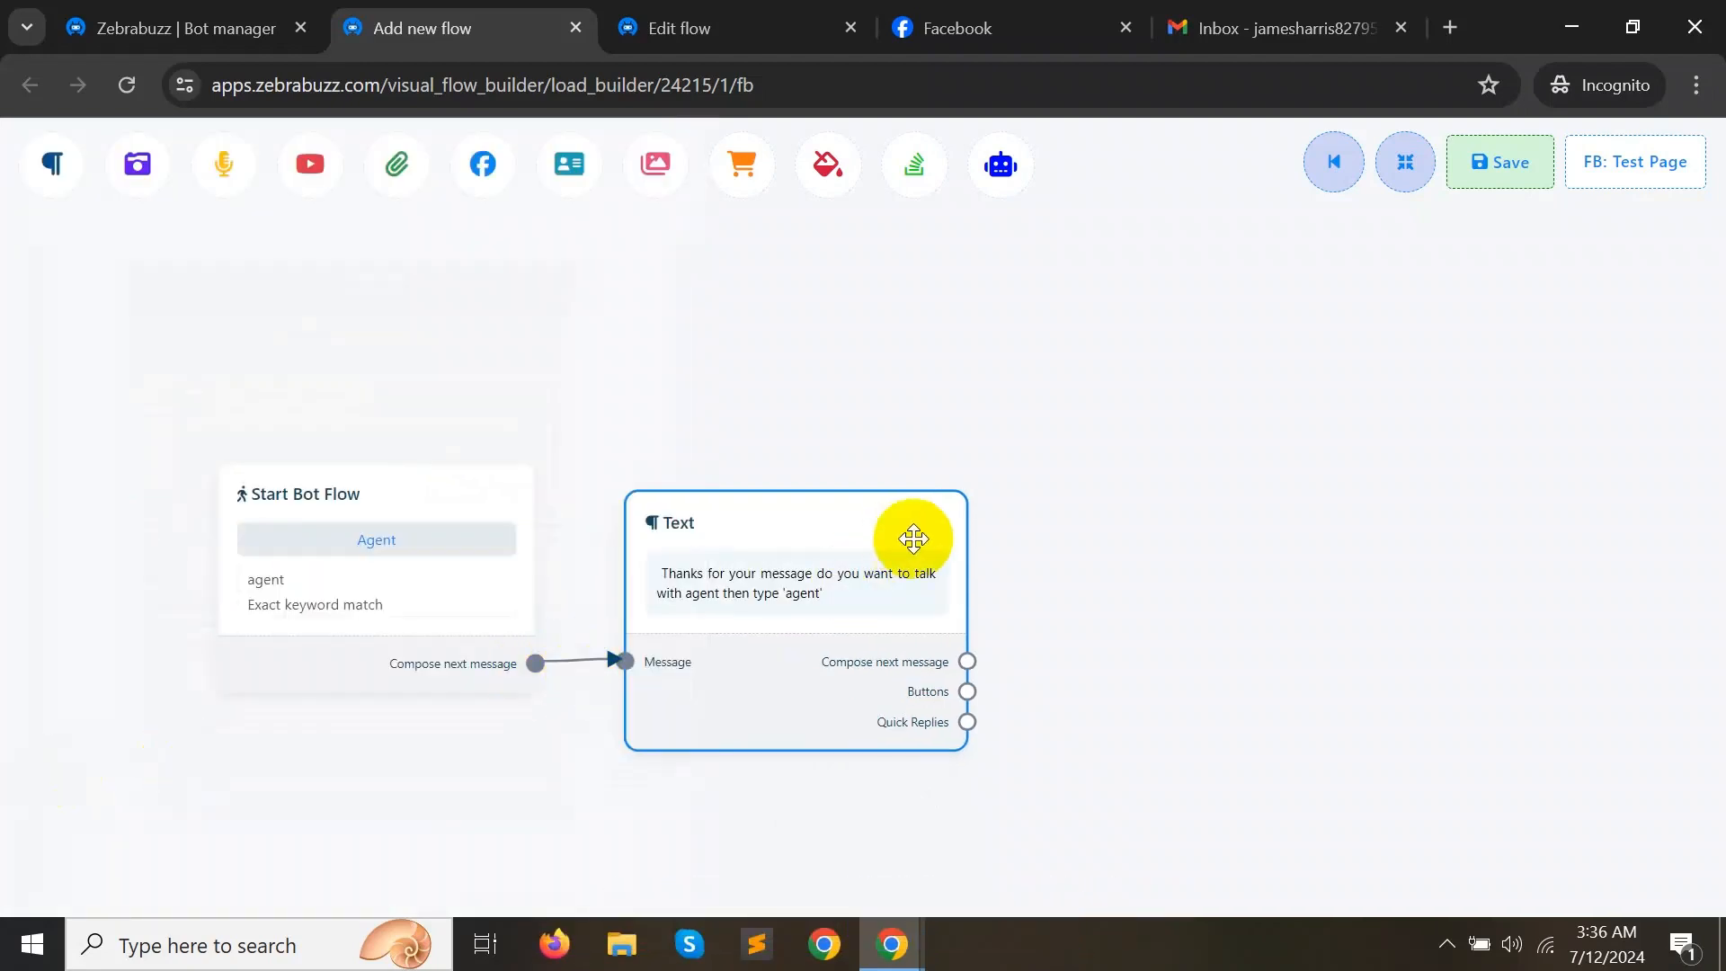
drag(941, 521, 928, 507)
Step: Attach a Button node to the Text node, named "Chat with Human", with System default action button as its press behaviour
drag(955, 678, 1045, 607)
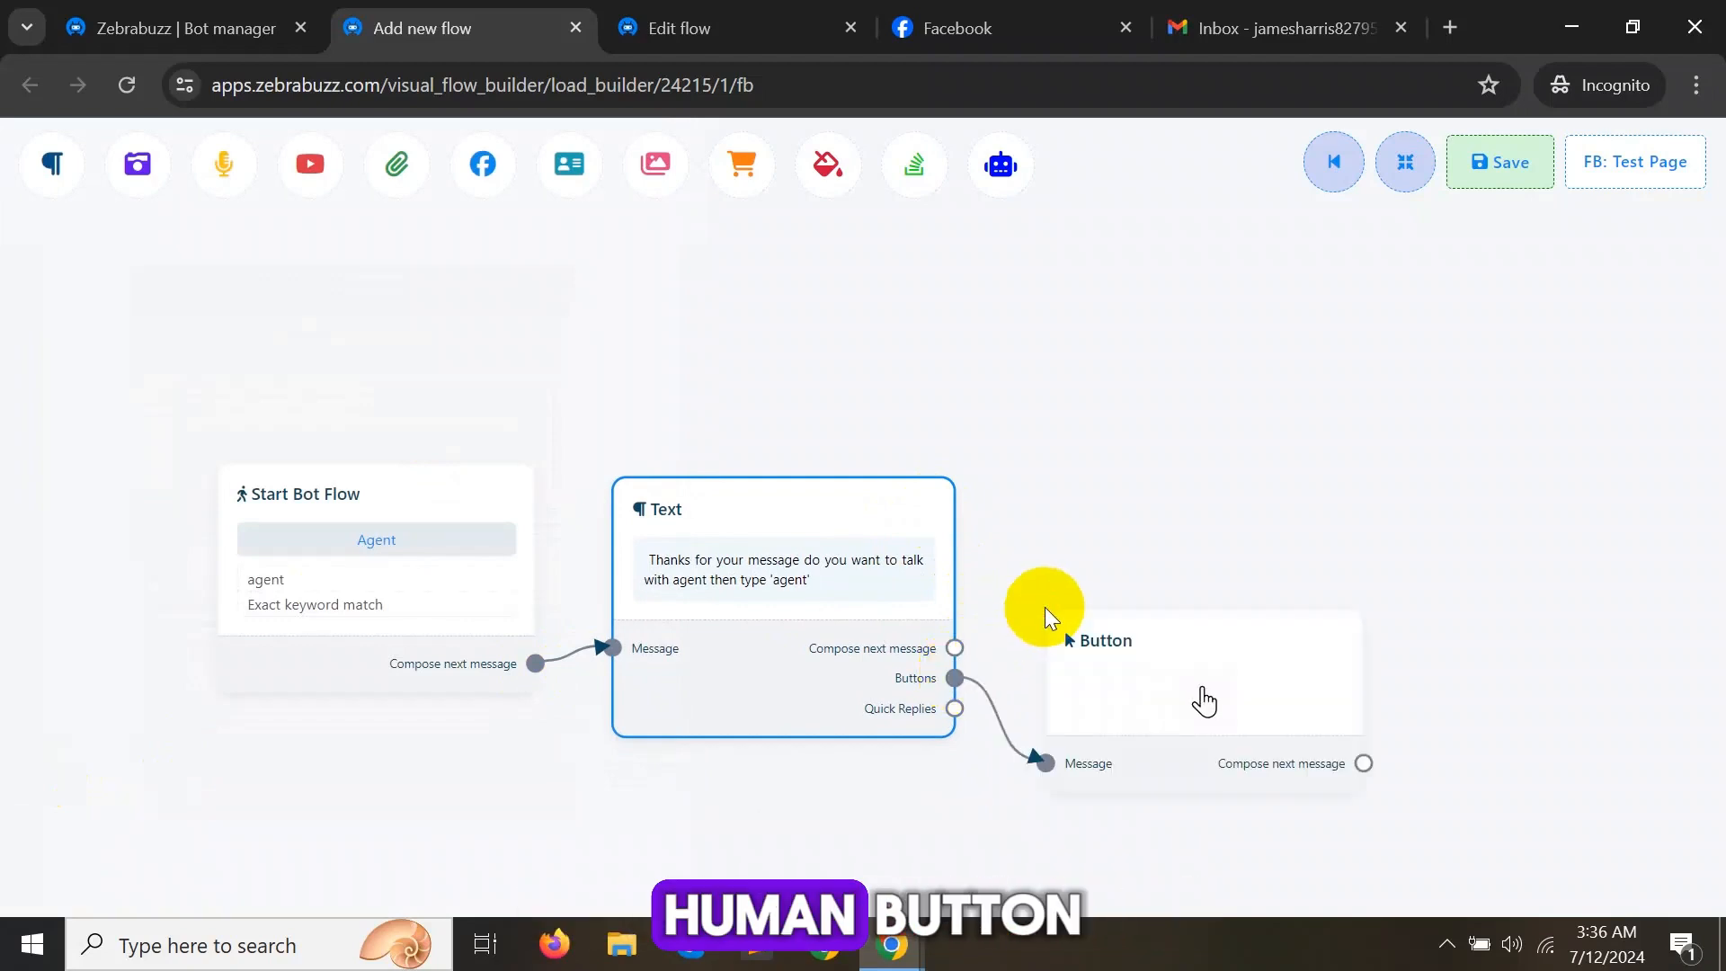
click(1136, 691)
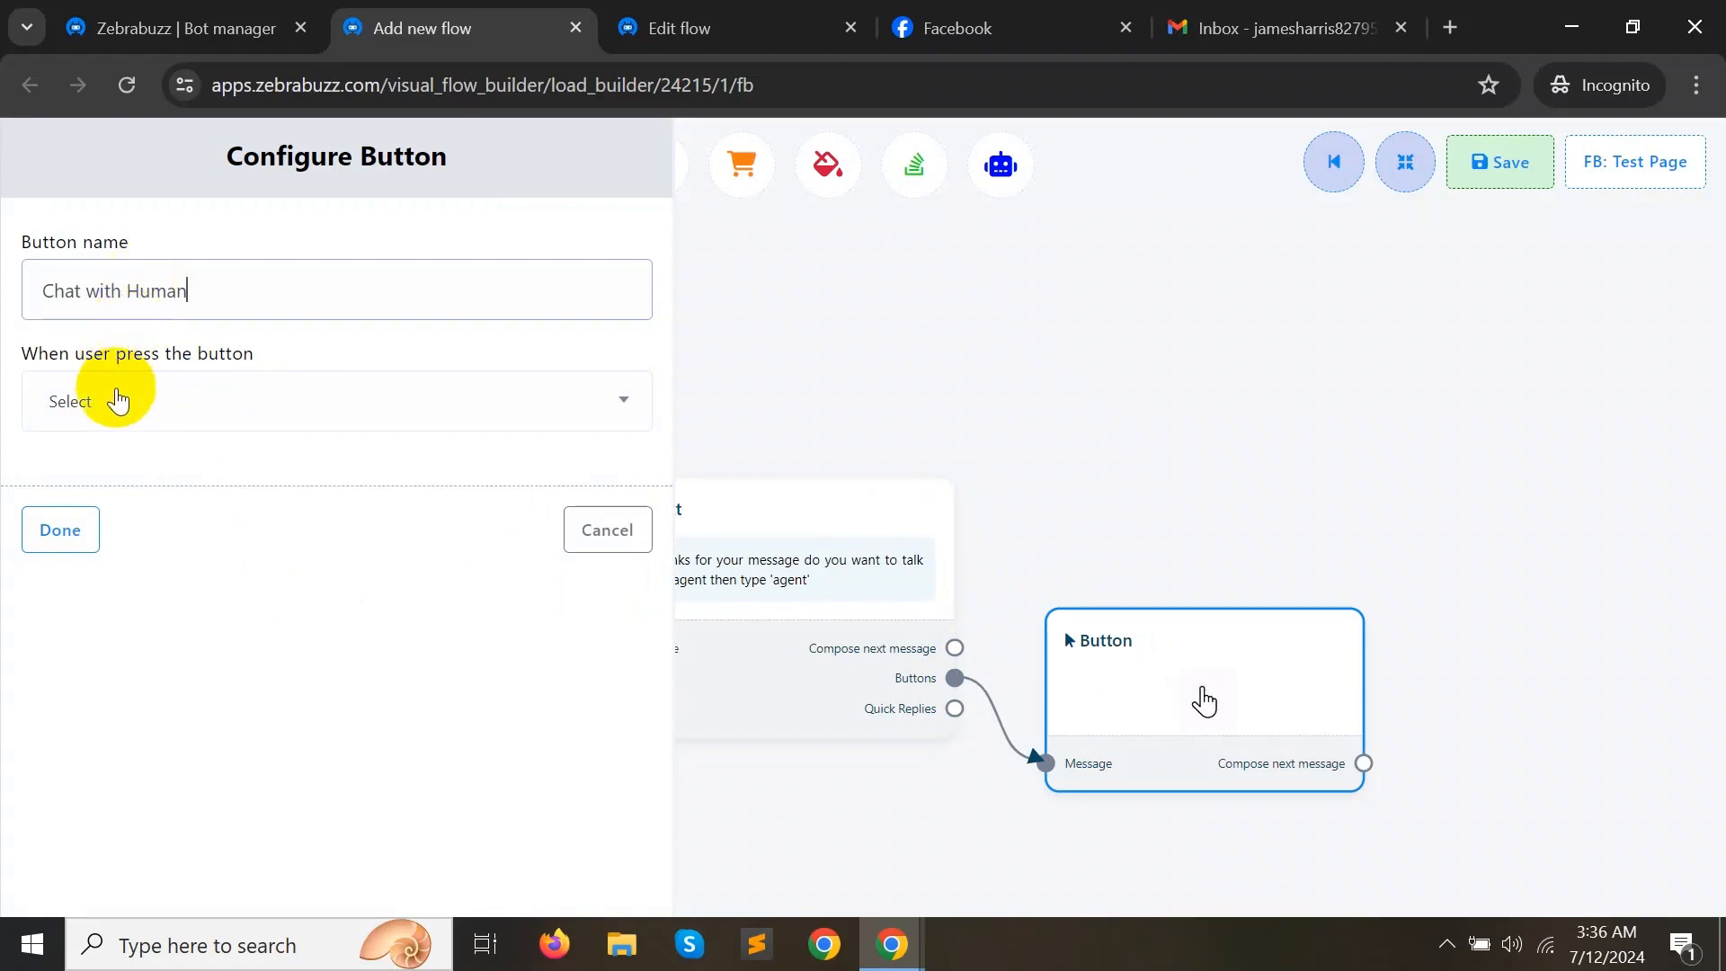
click(118, 404)
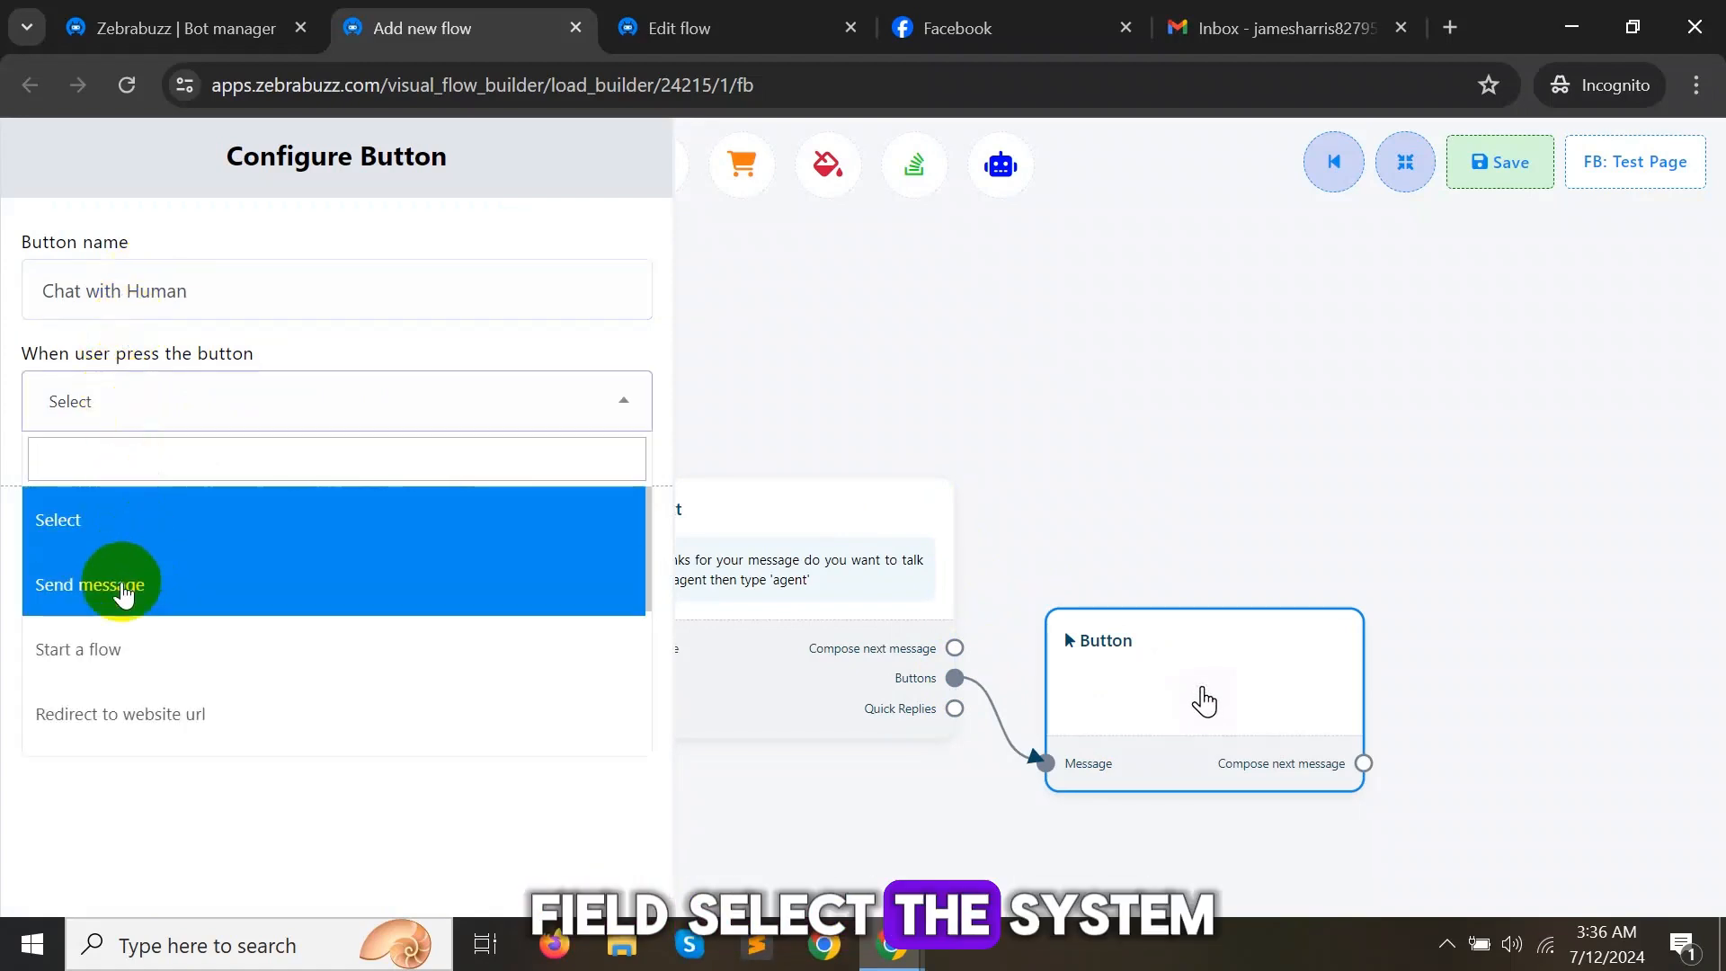
scroll(119, 598, down, 3)
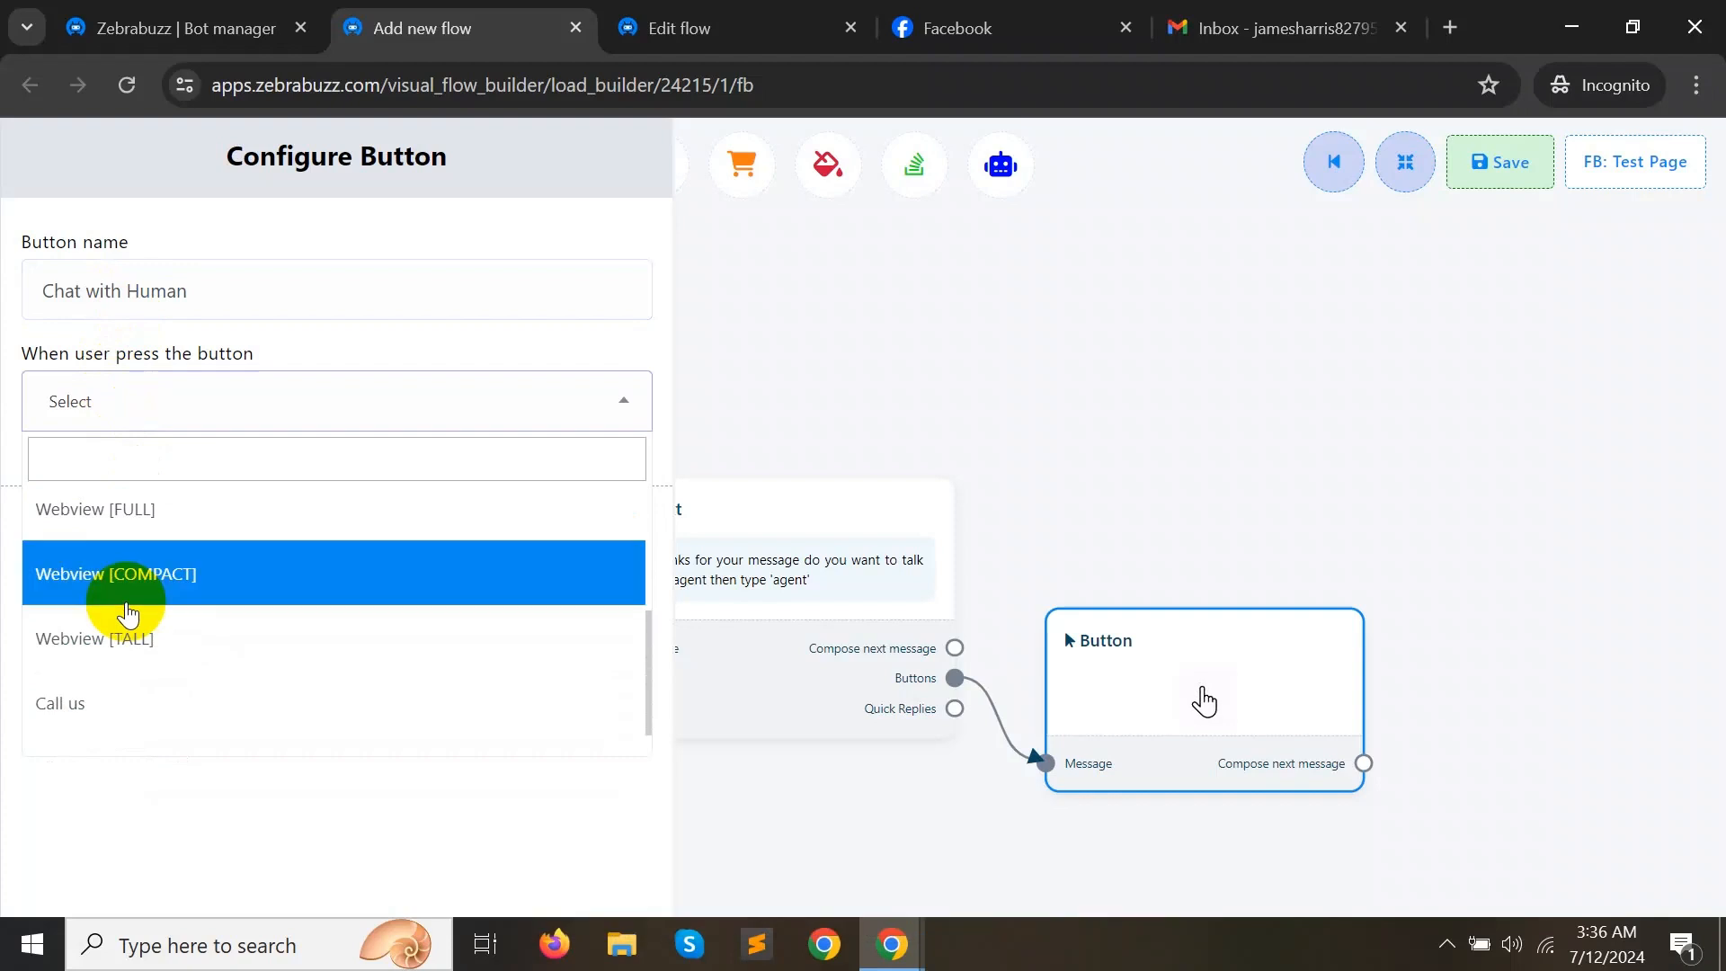
scroll(127, 605, down, 1)
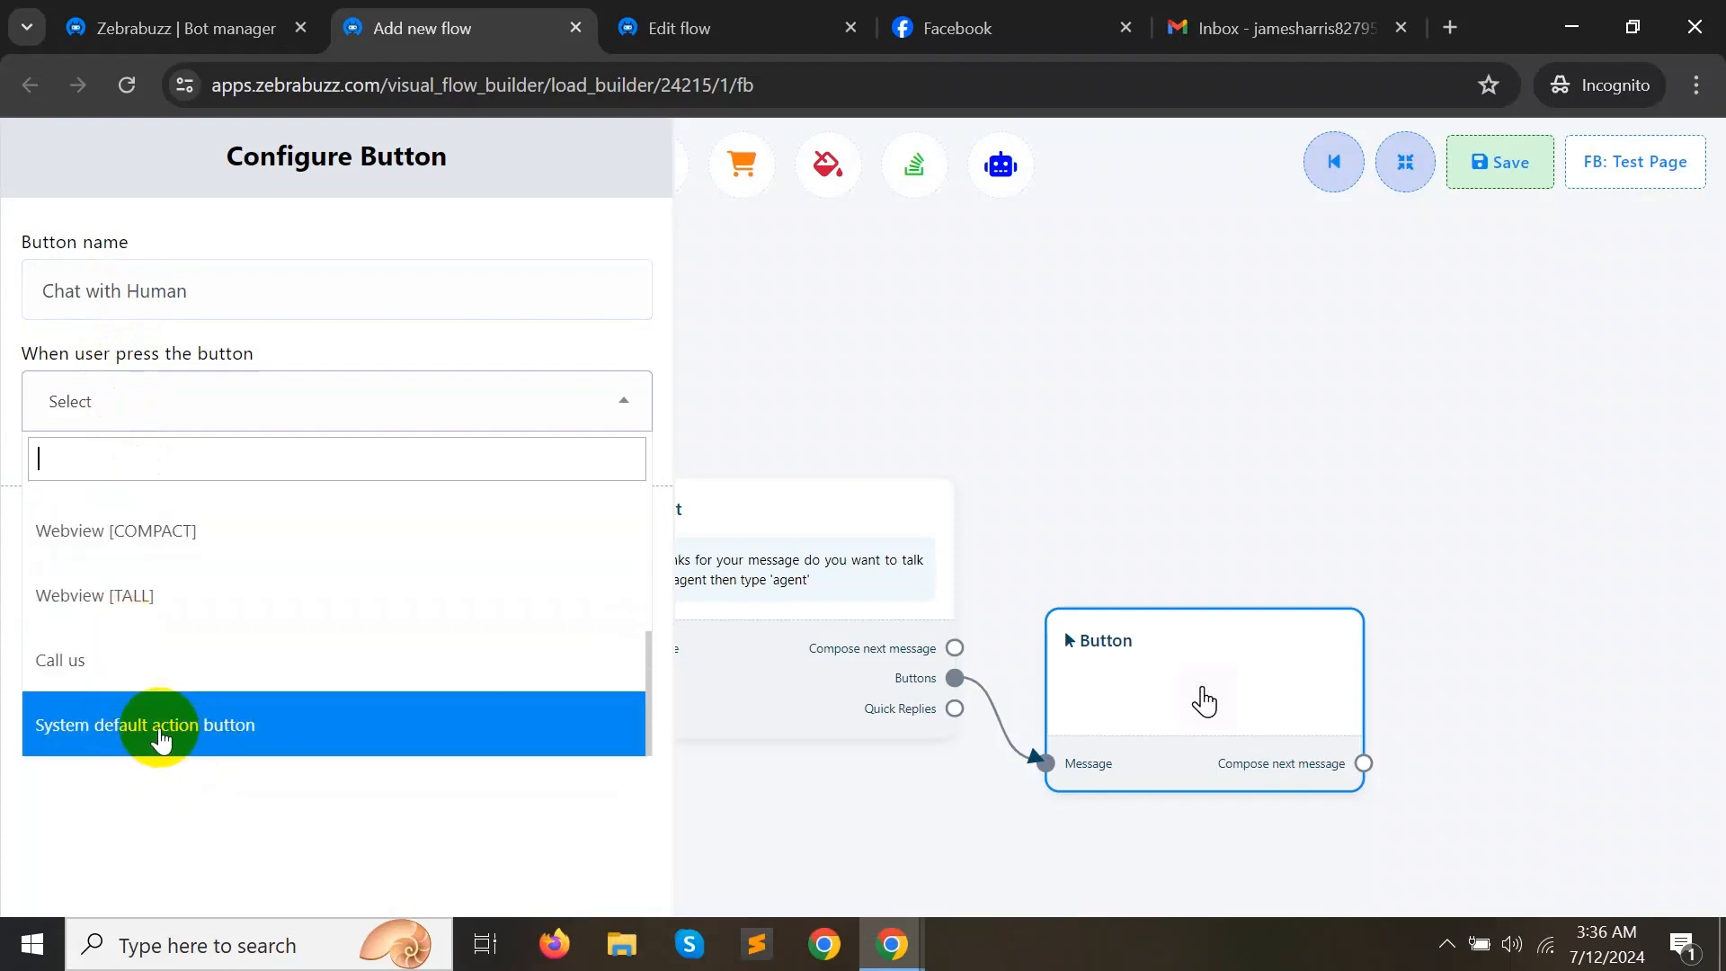
click(161, 740)
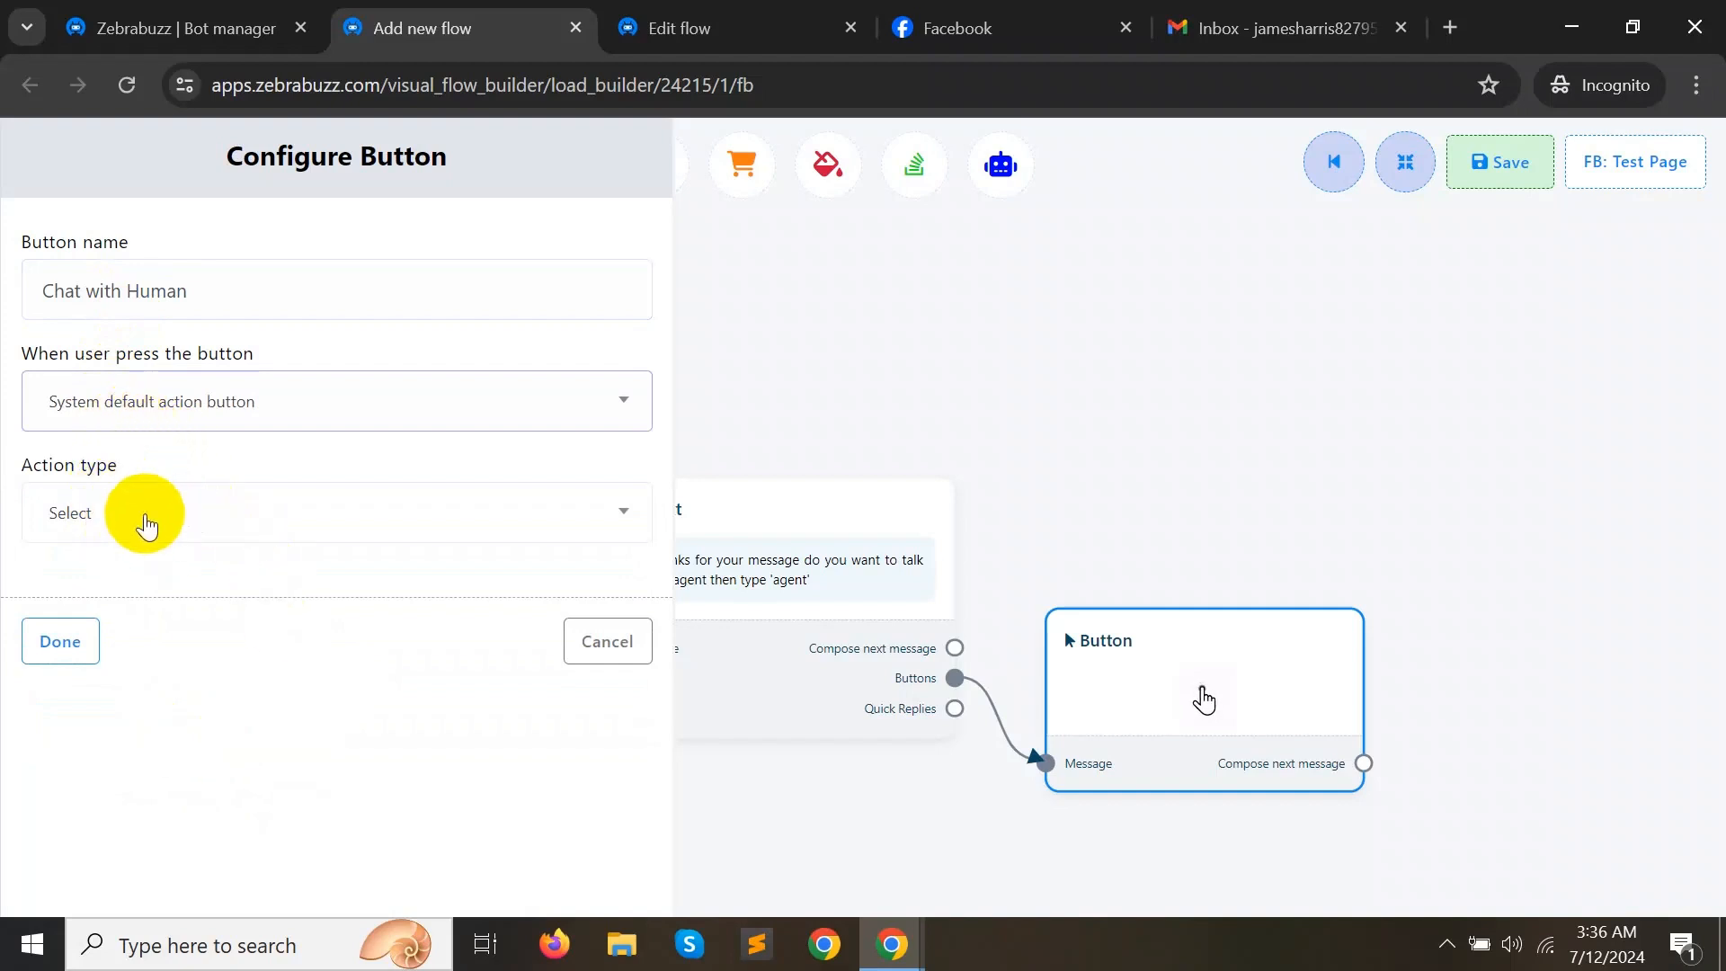
Step: Set the button's action type to Chat with human, and save the flow with its nodes rearranged
click(108, 528)
scroll(121, 719, down, 4)
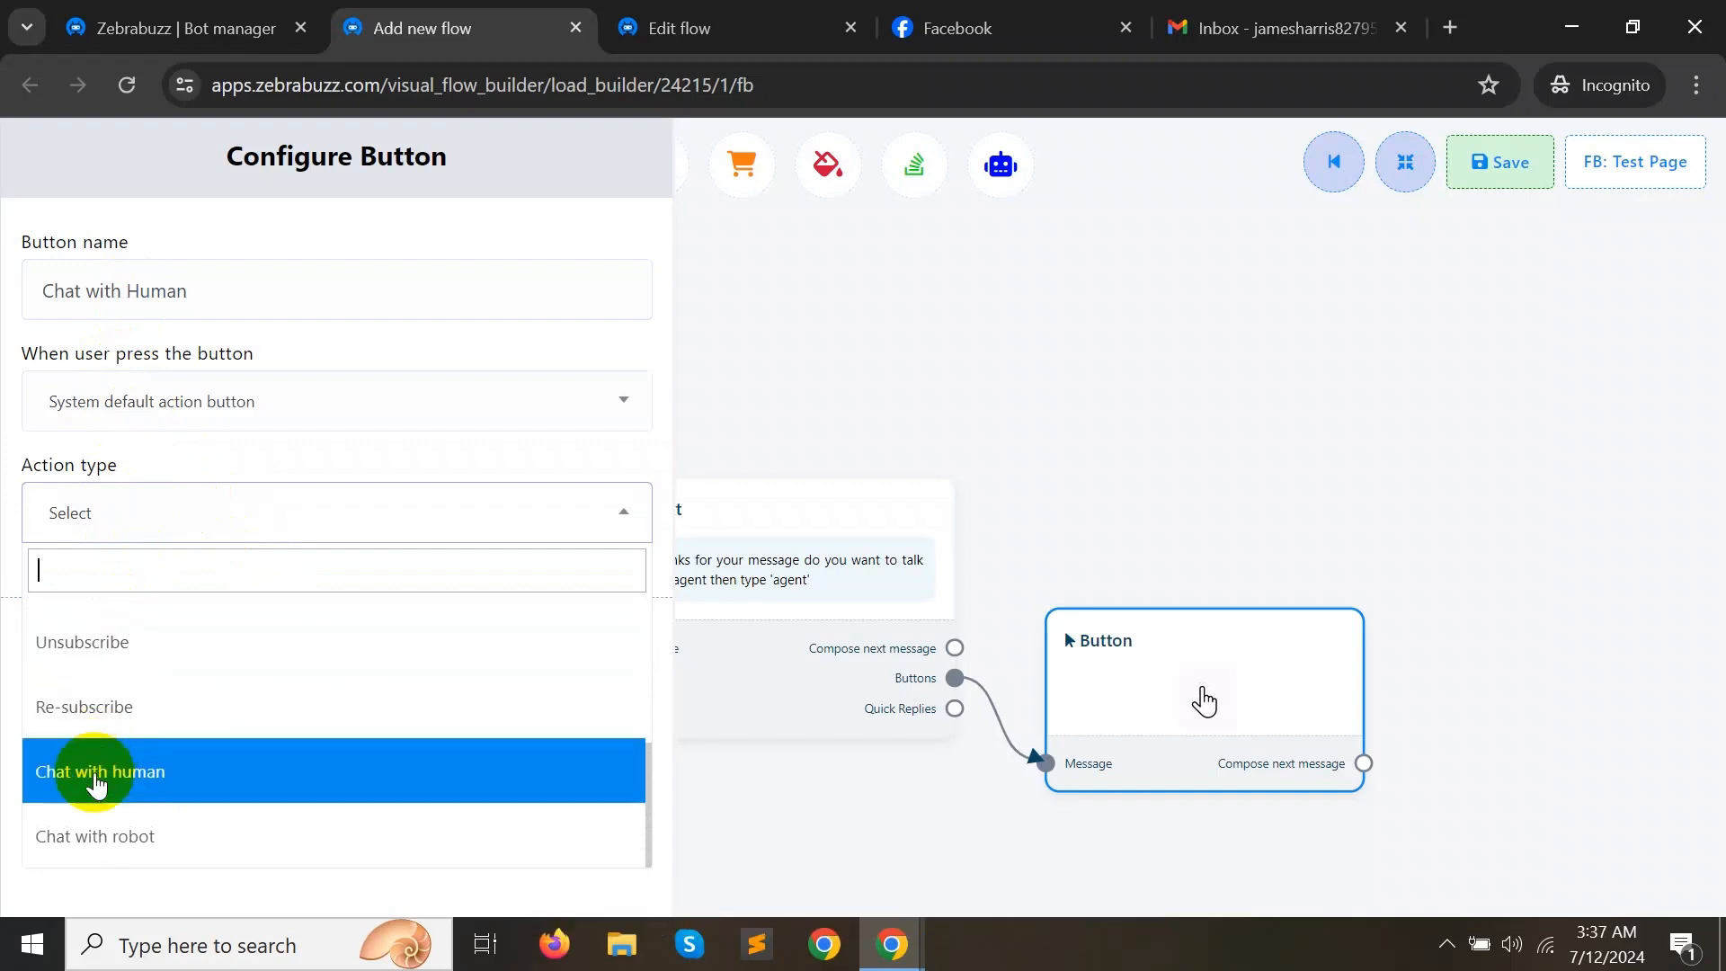
click(170, 771)
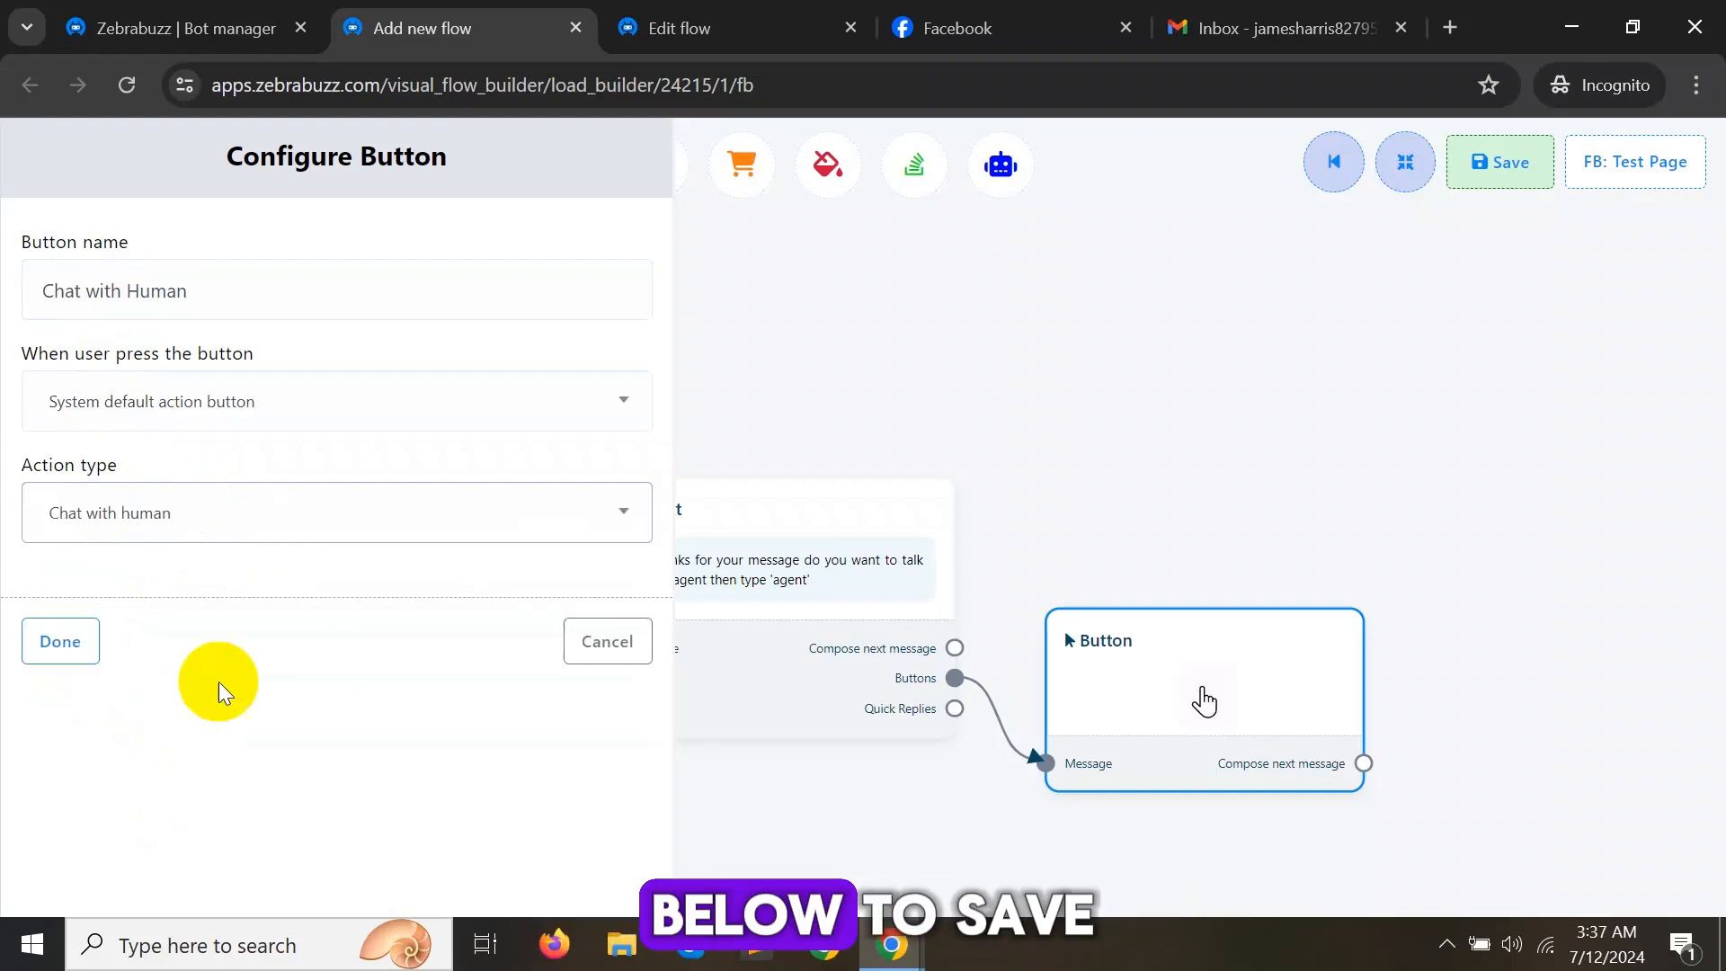
click(60, 642)
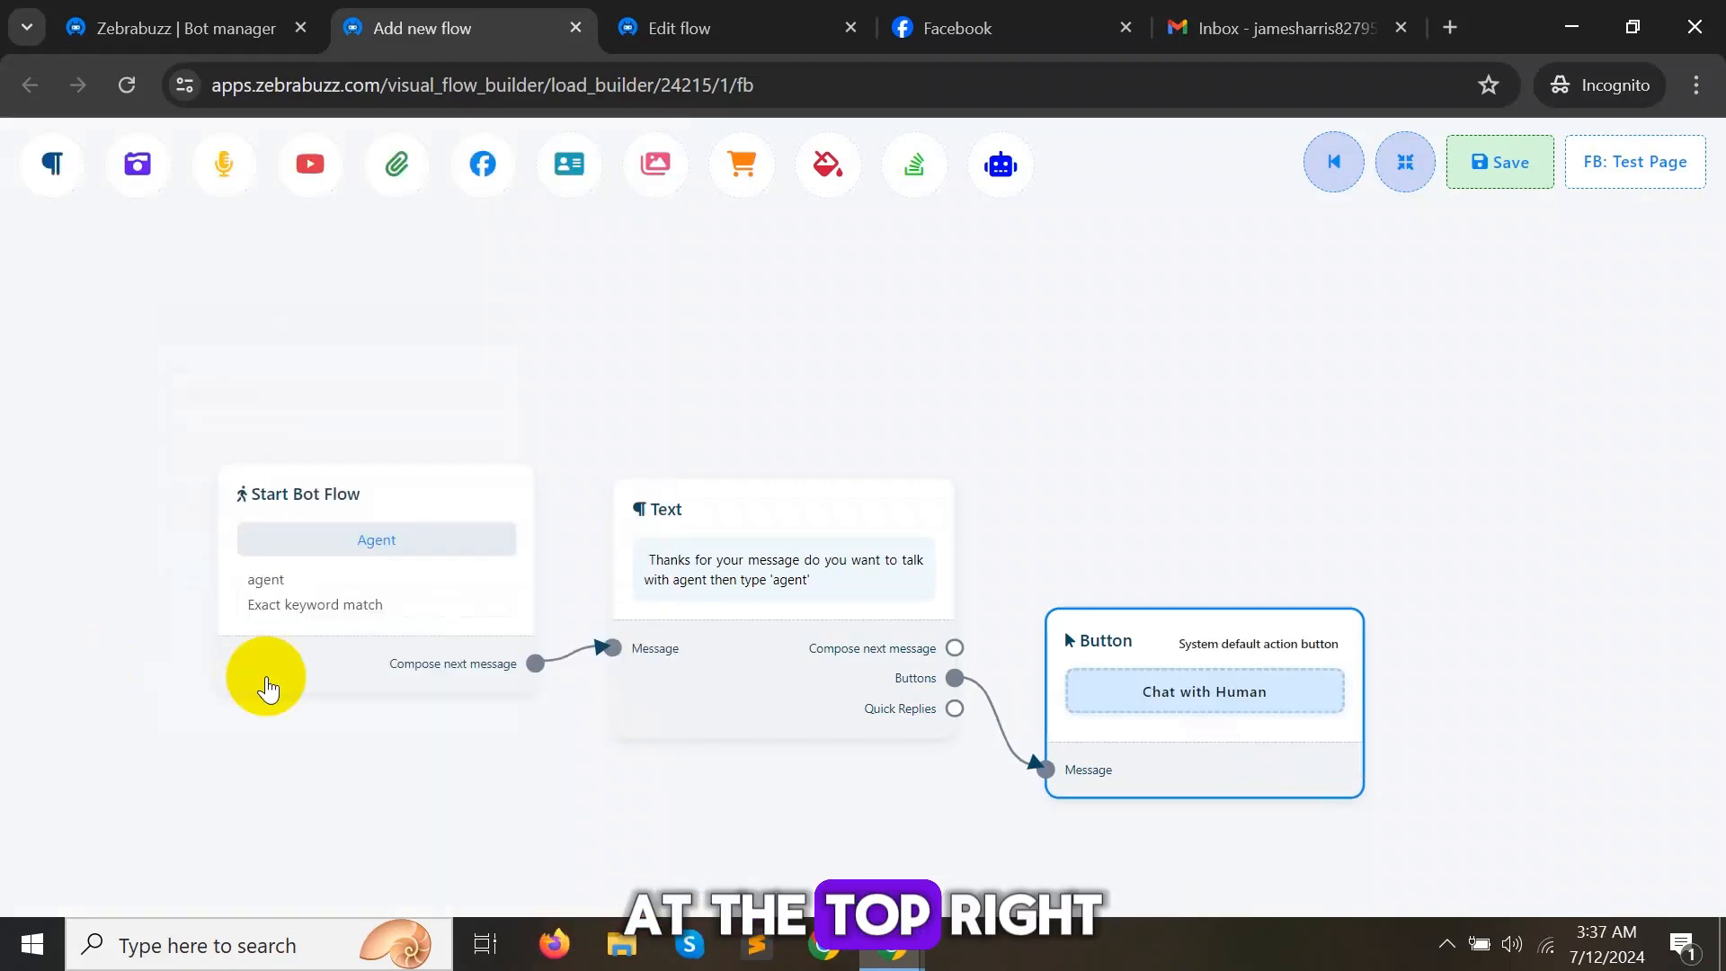
click(1409, 166)
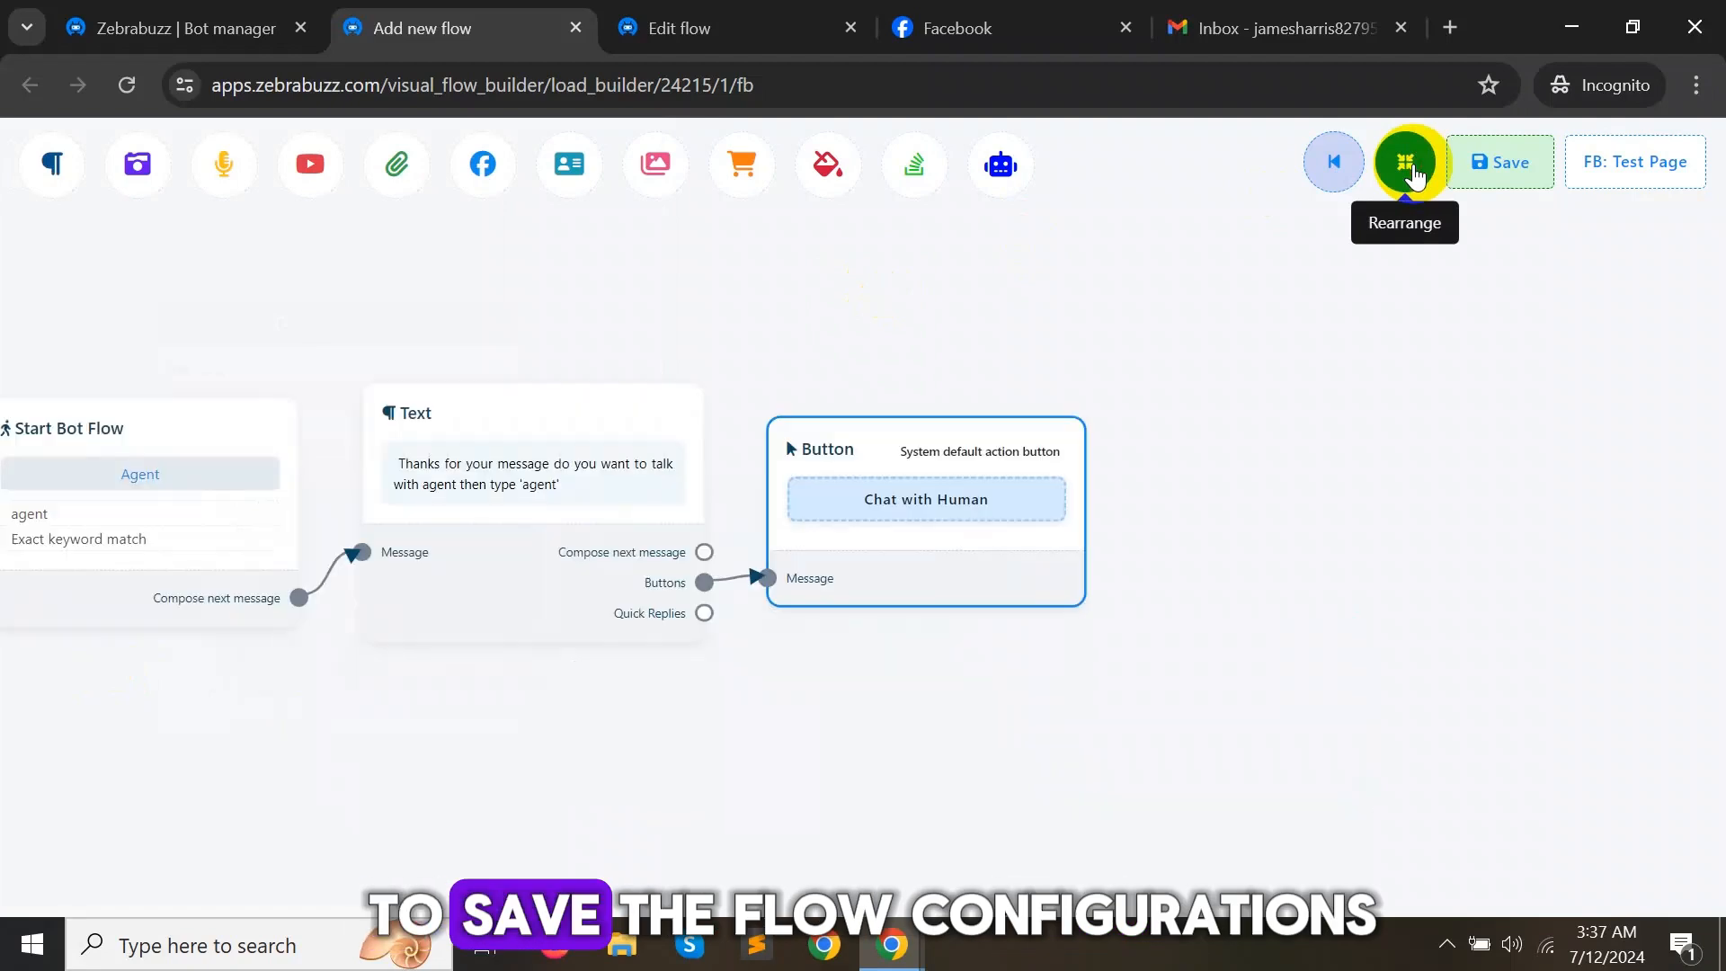
click(1494, 180)
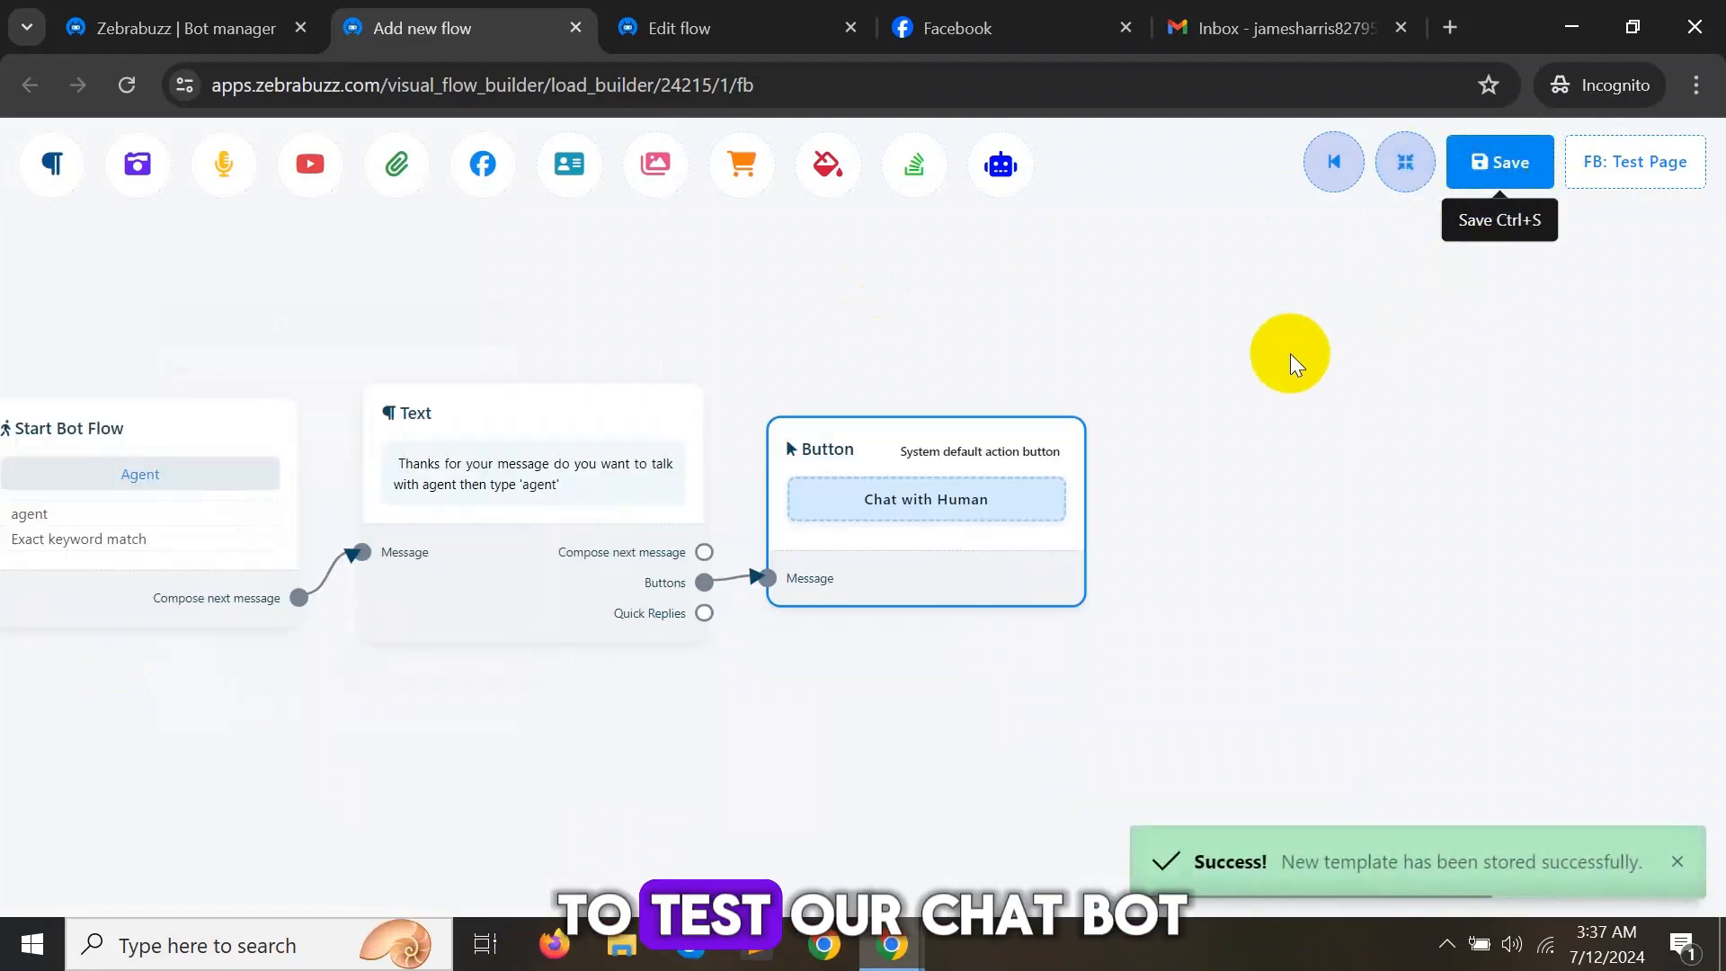
Step: Open Test Page on Facebook from the flow builder and start a Messenger chat with it
click(1612, 178)
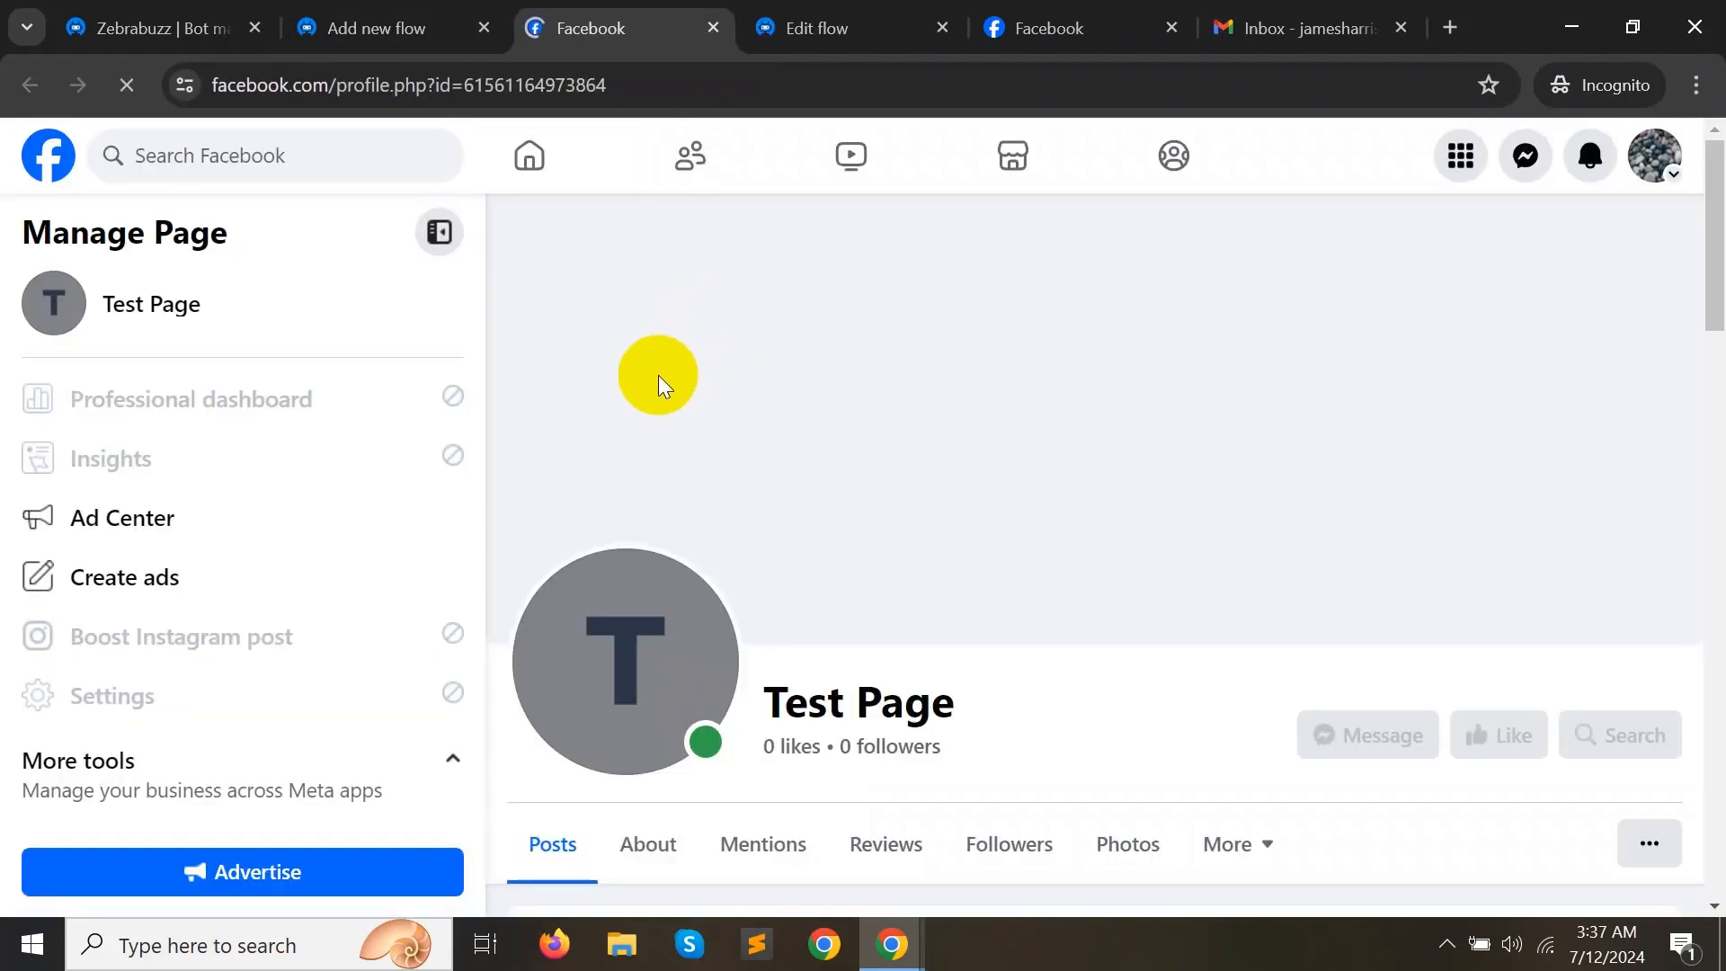
scroll(964, 439, down, 1)
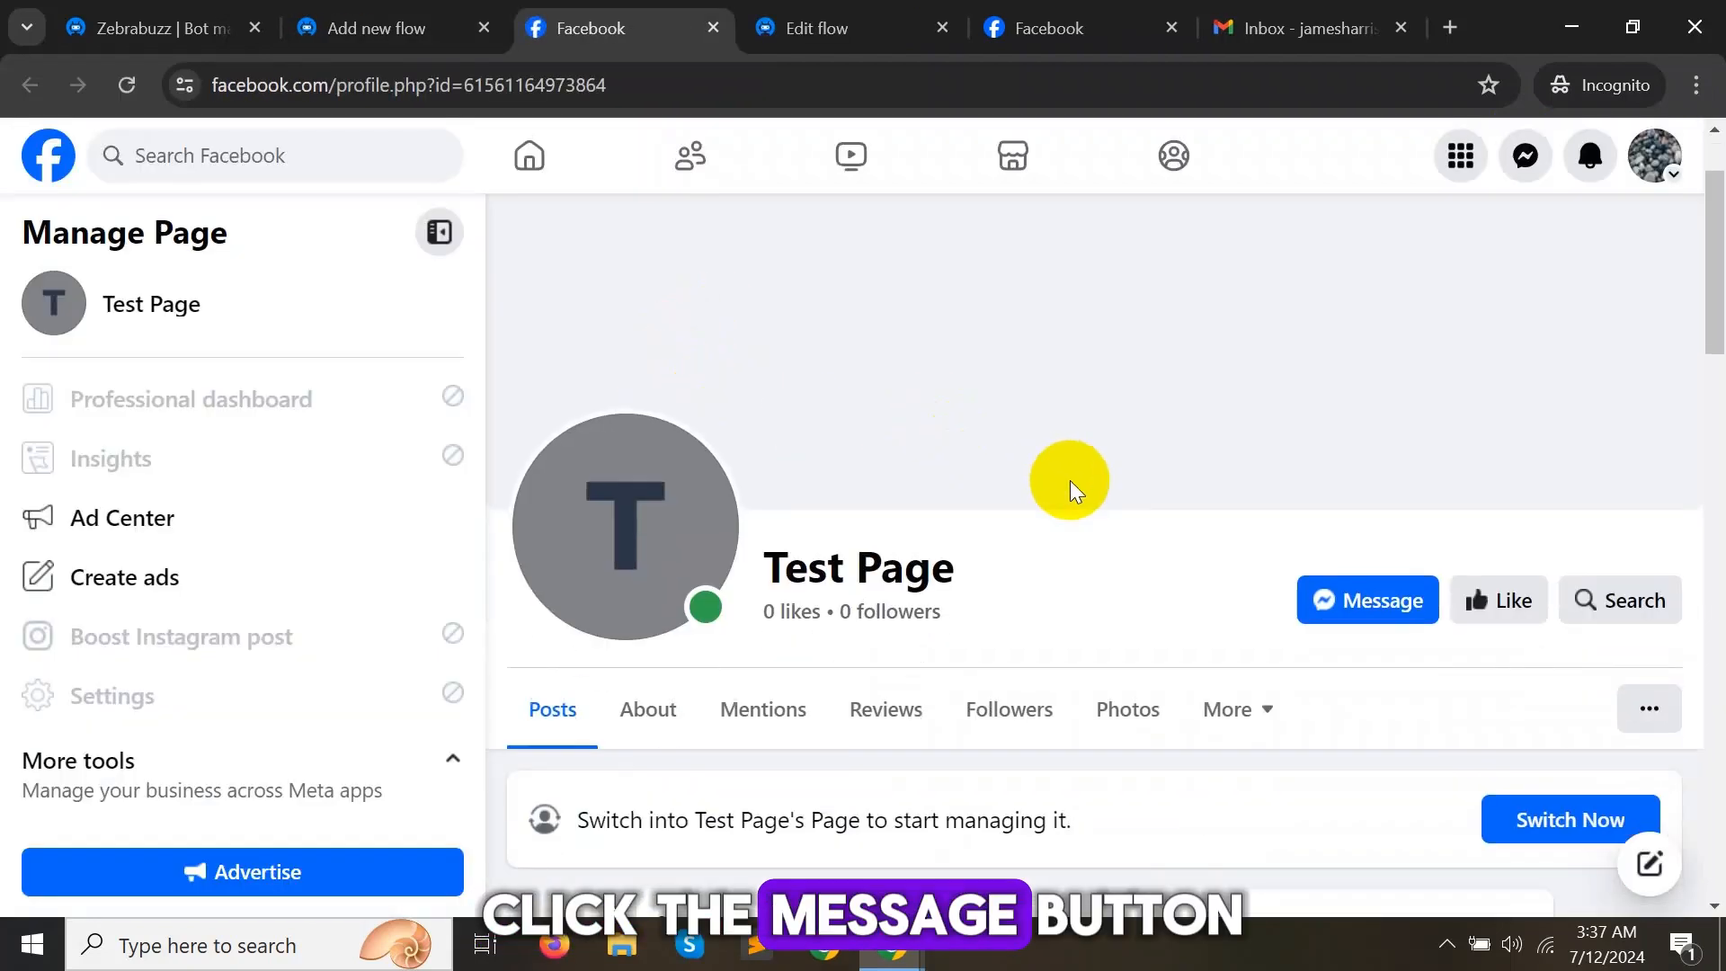
click(1371, 598)
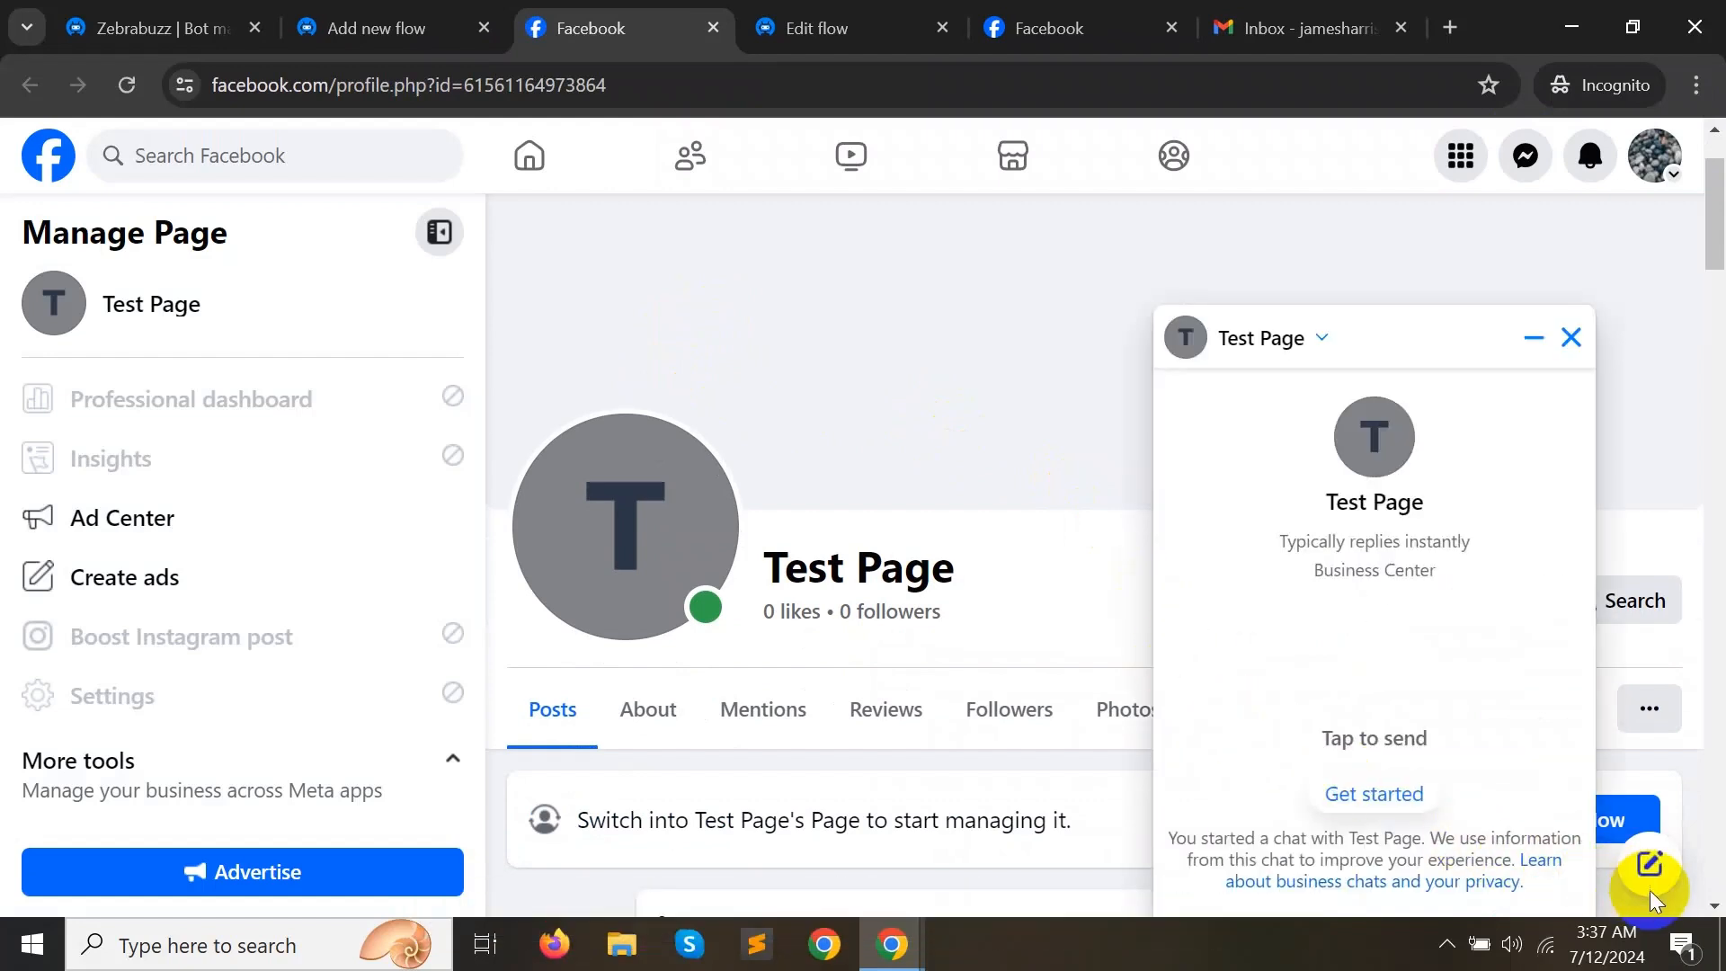
Step: Test the bot by sending "agent" in the chat, choosing Chat with Human and reading the reply
click(1376, 878)
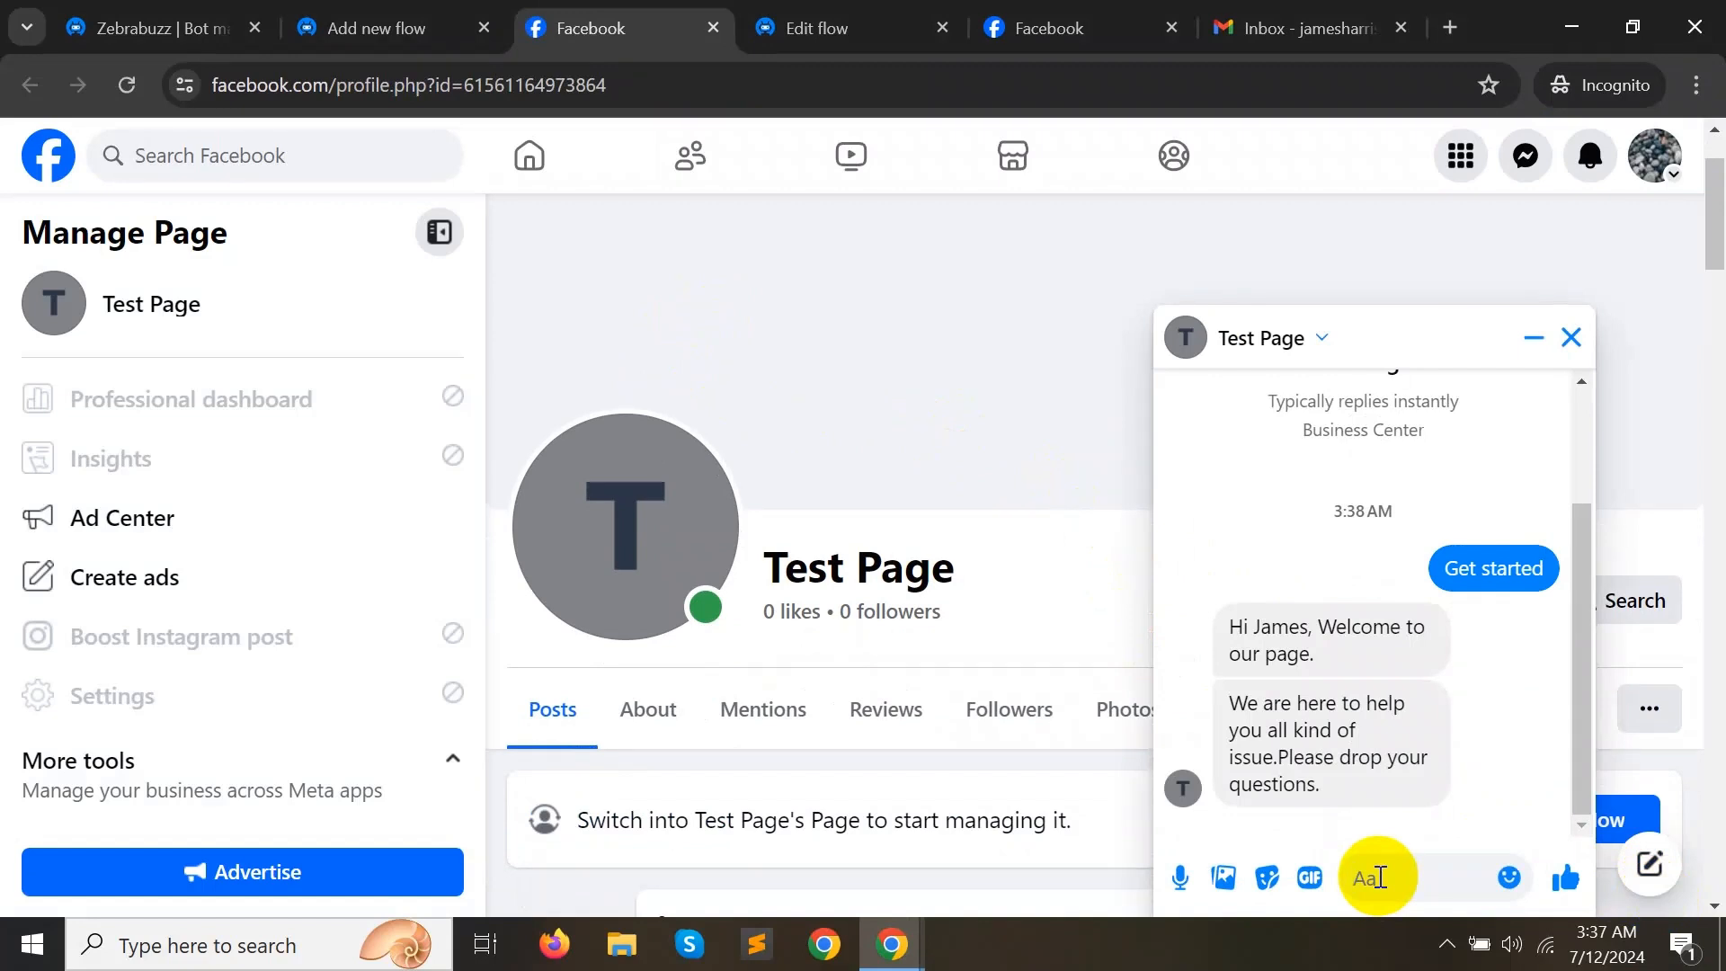
text(a)
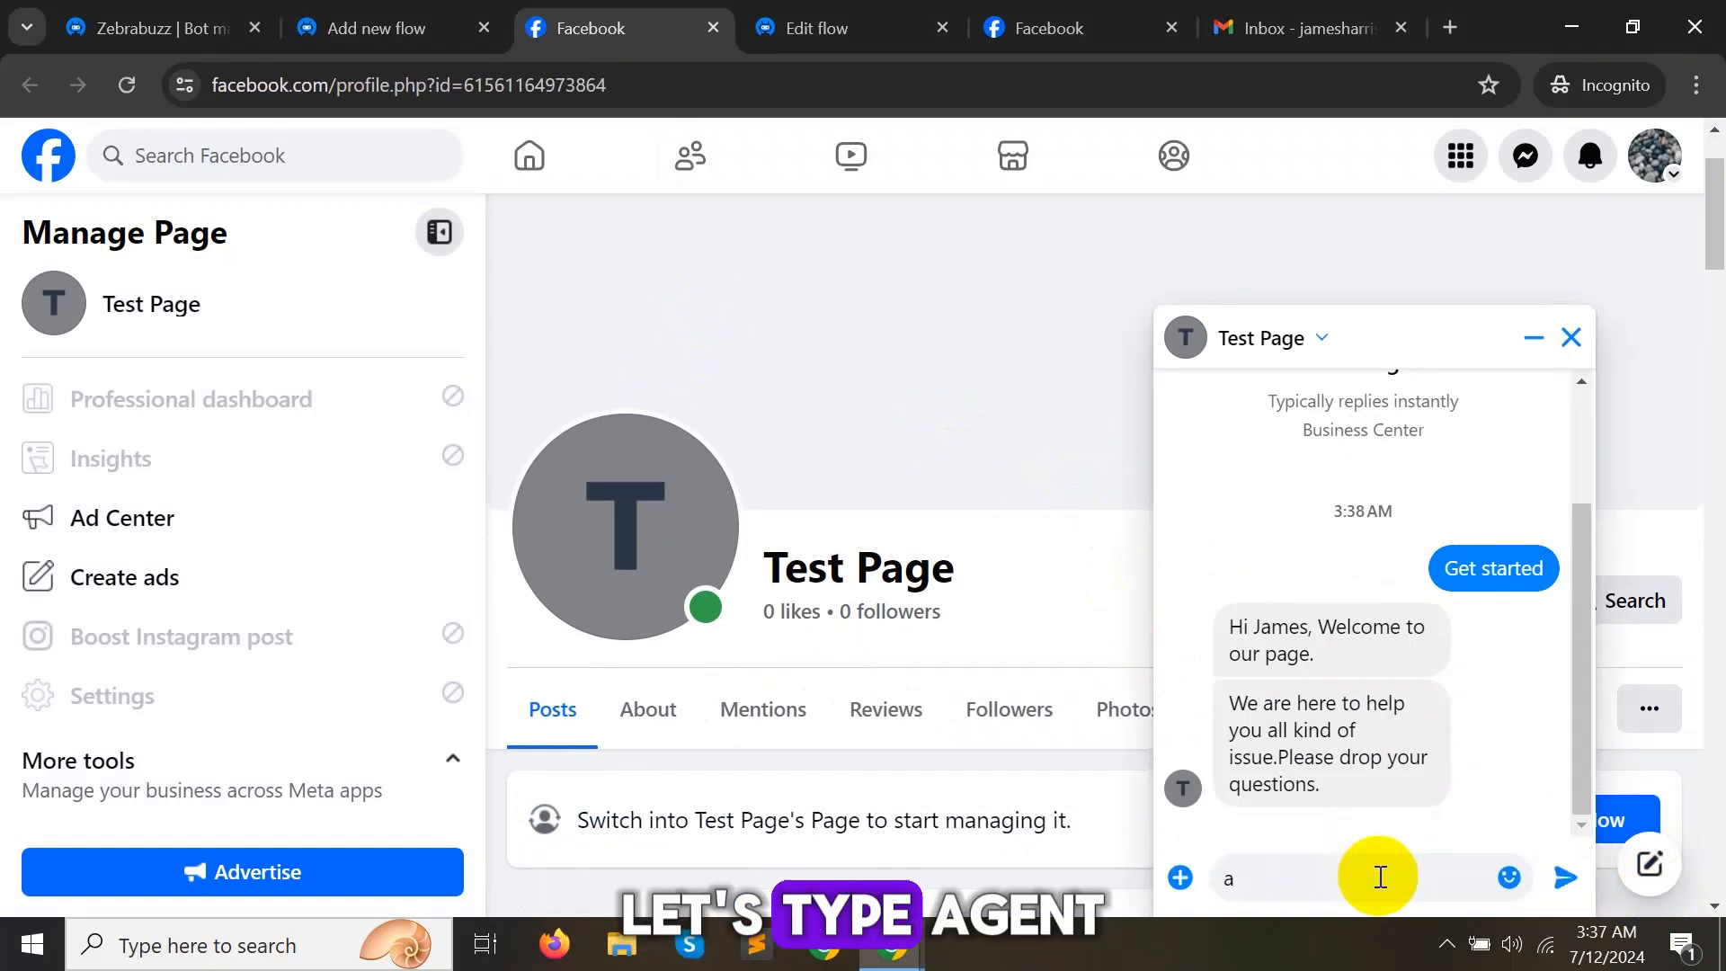
text(gent)
key(Return)
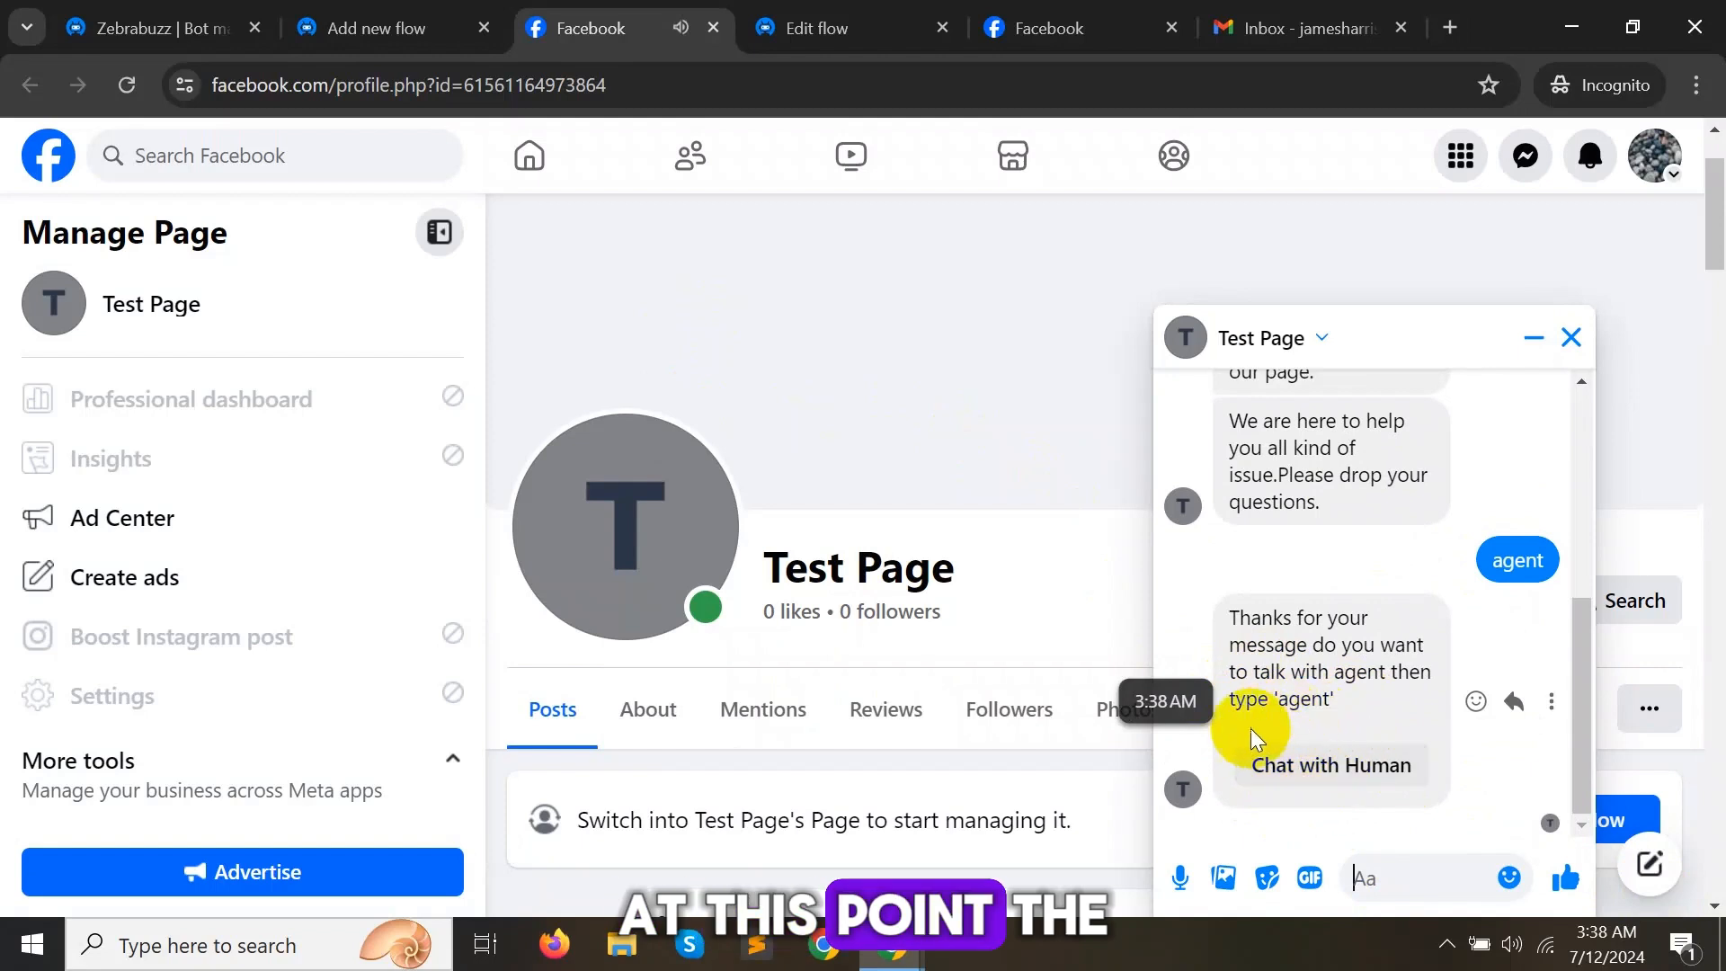
click(1321, 766)
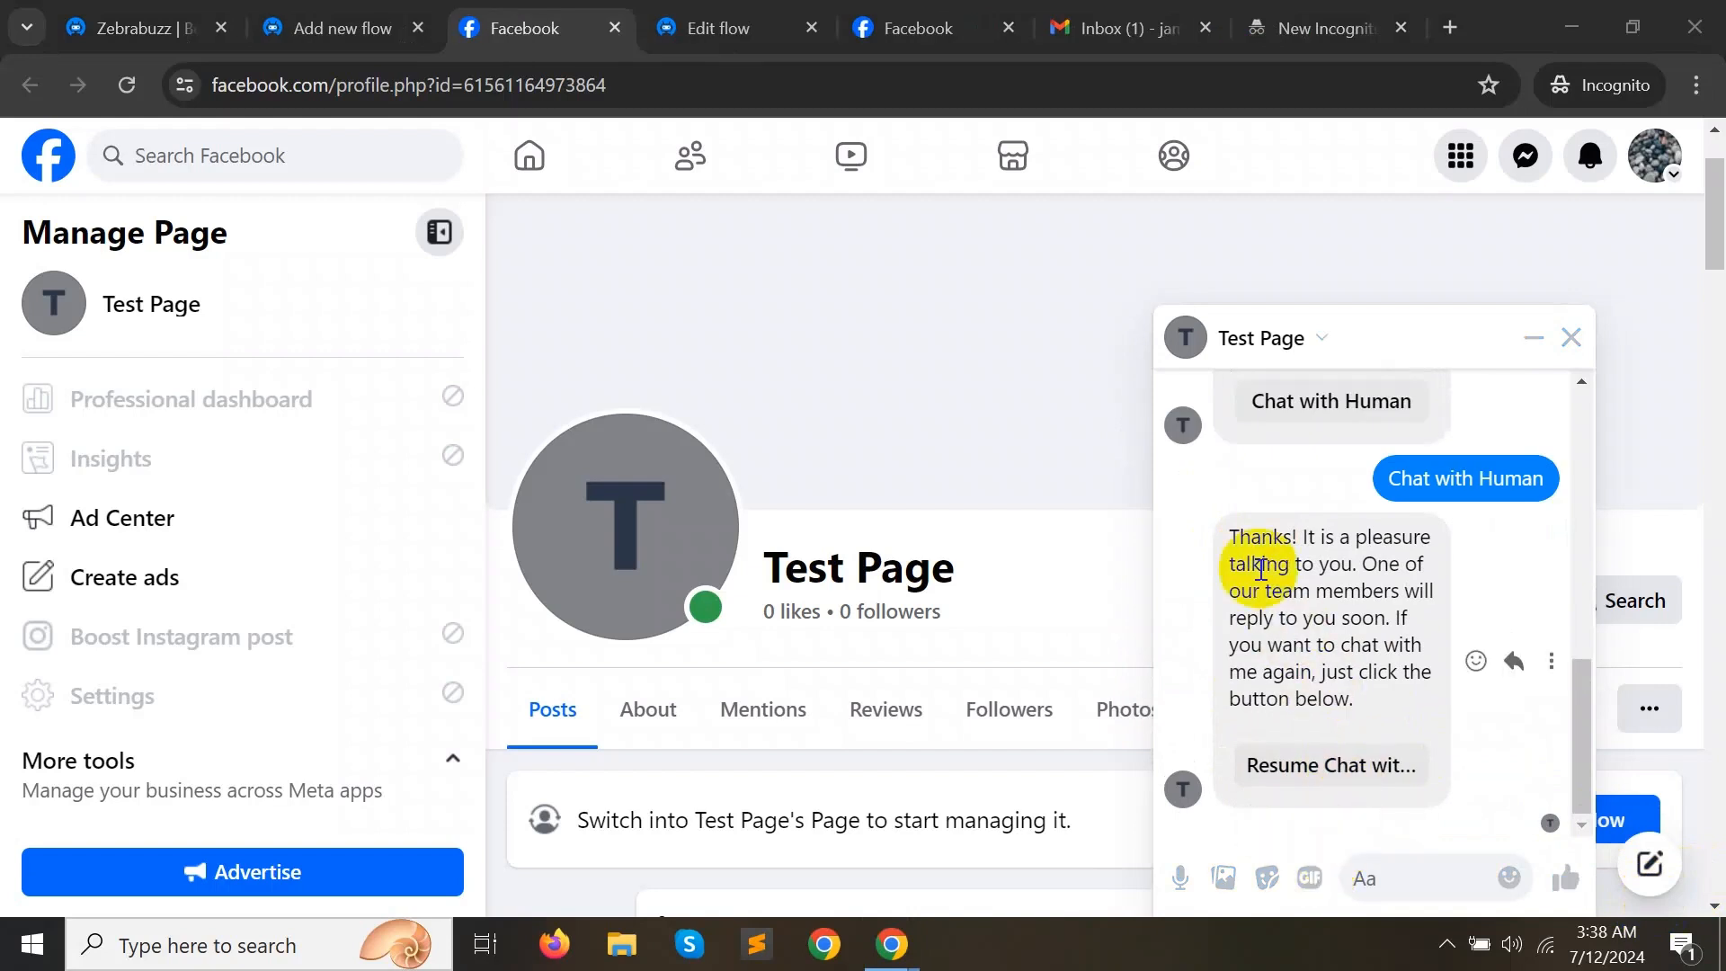
drag(1225, 531, 1343, 637)
click(1343, 637)
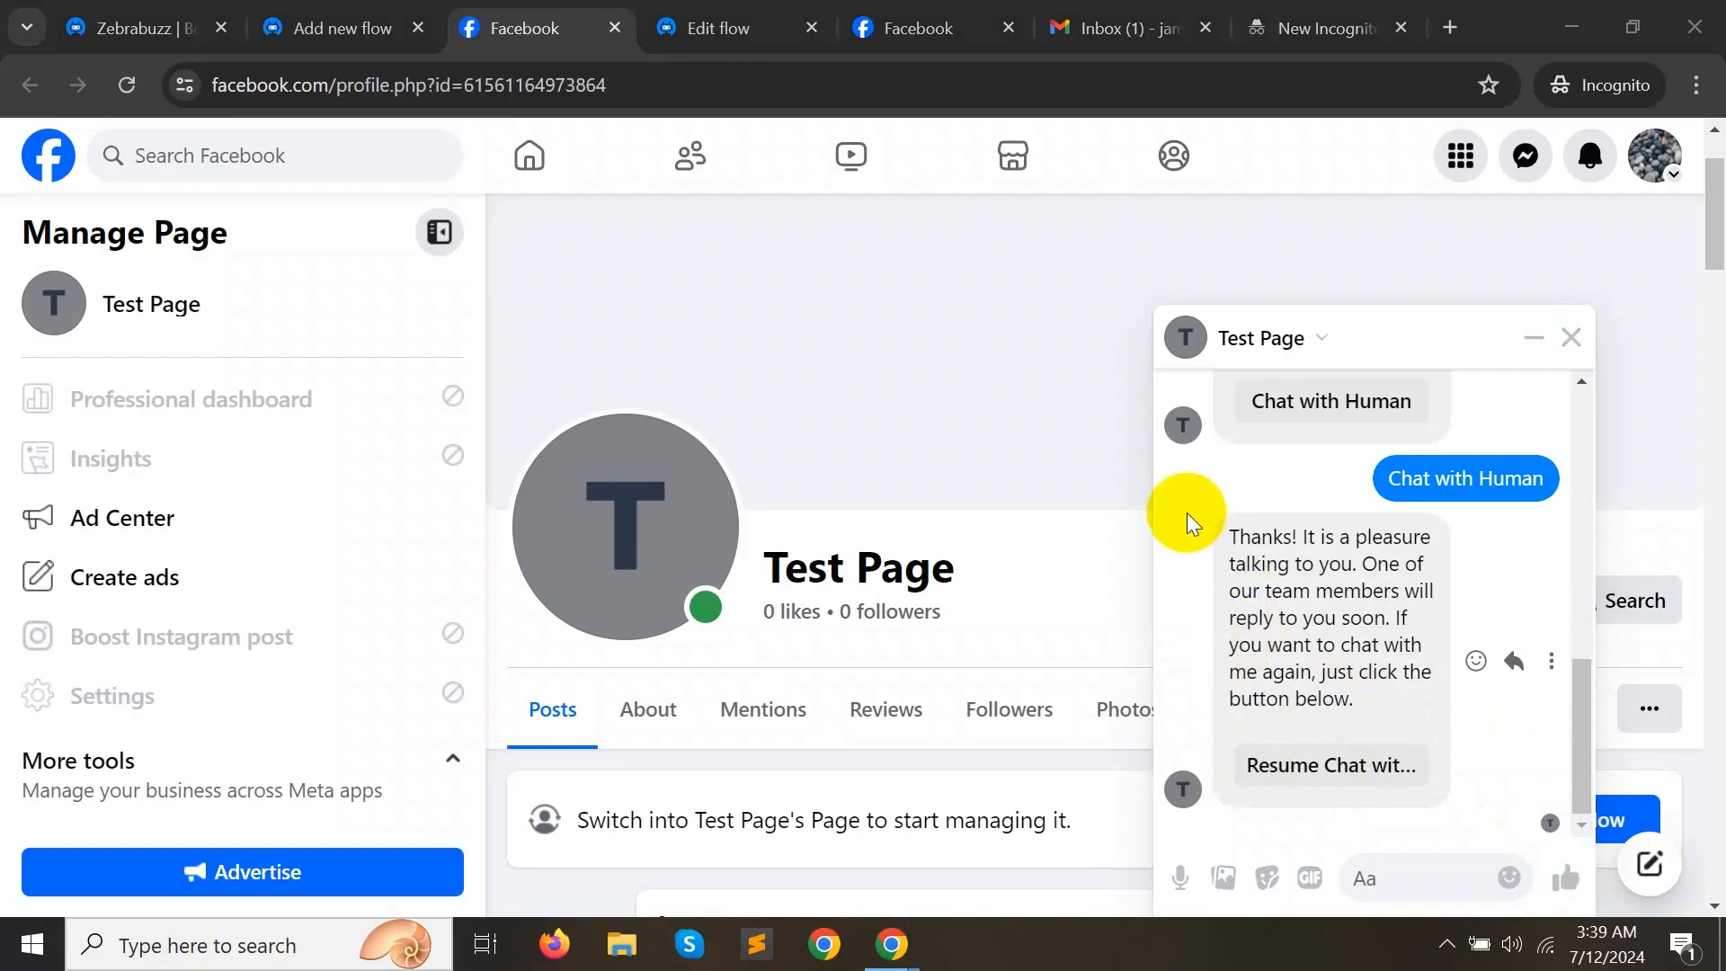
Step: Switch to the Gmail inbox, open the "Want to chat with a human agent" notification email and review its subject and message
click(1091, 15)
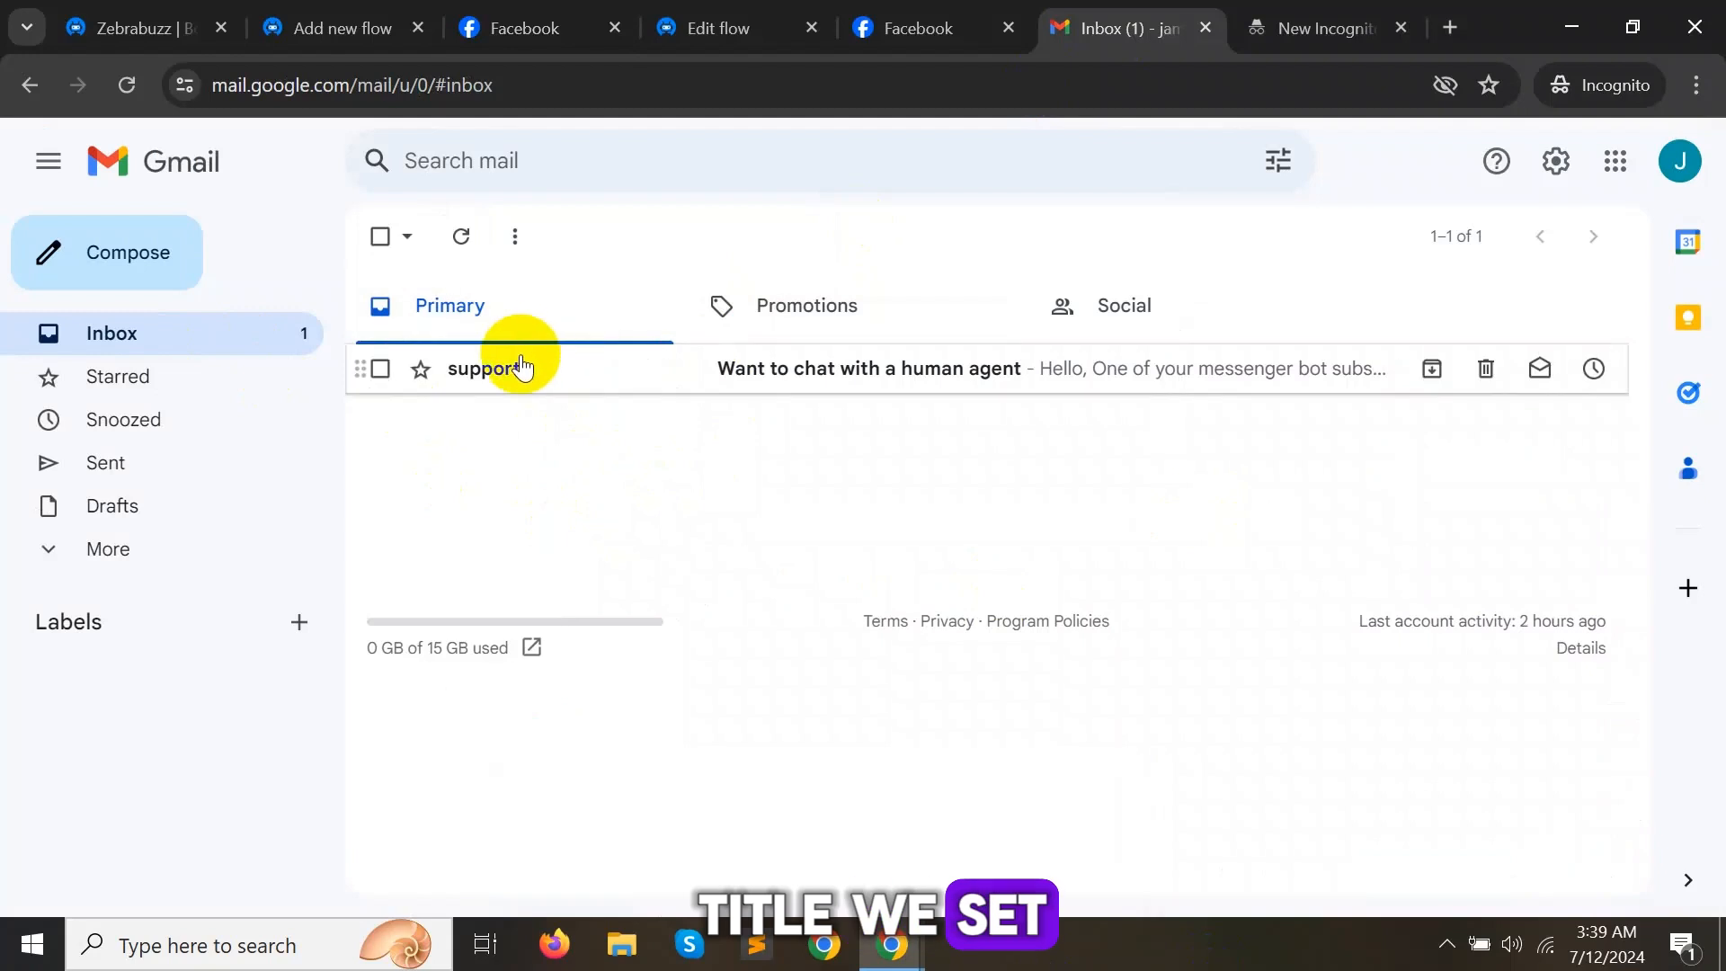
click(744, 386)
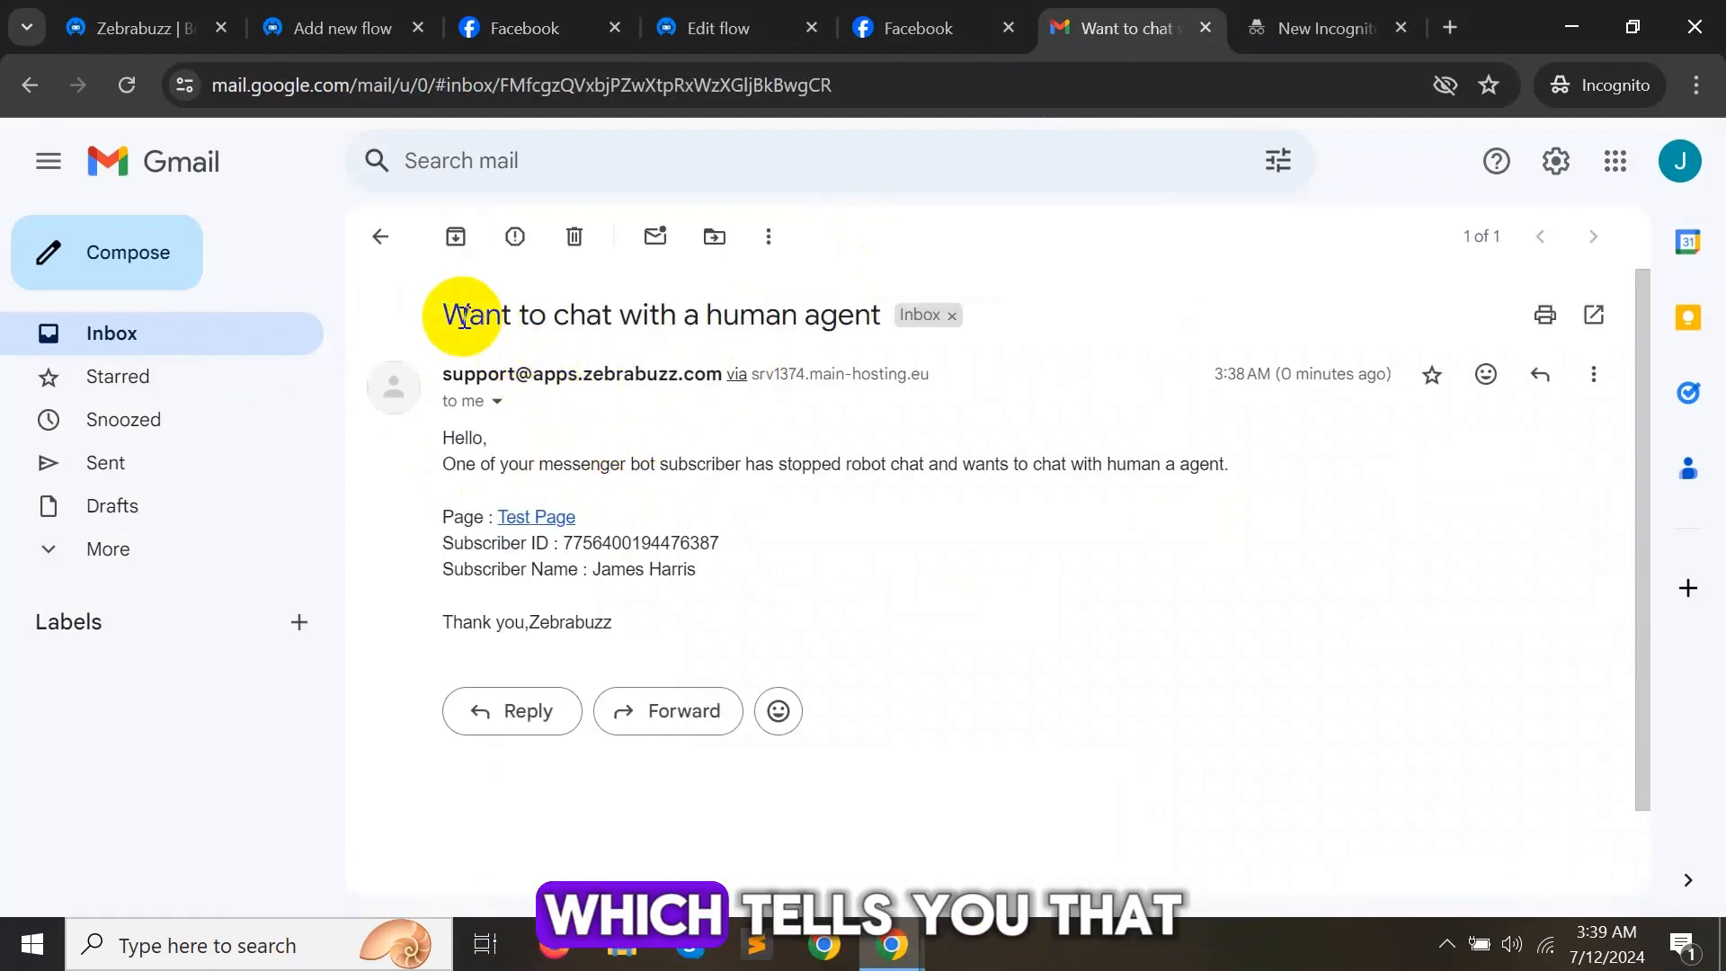
drag(466, 314, 855, 339)
click(647, 455)
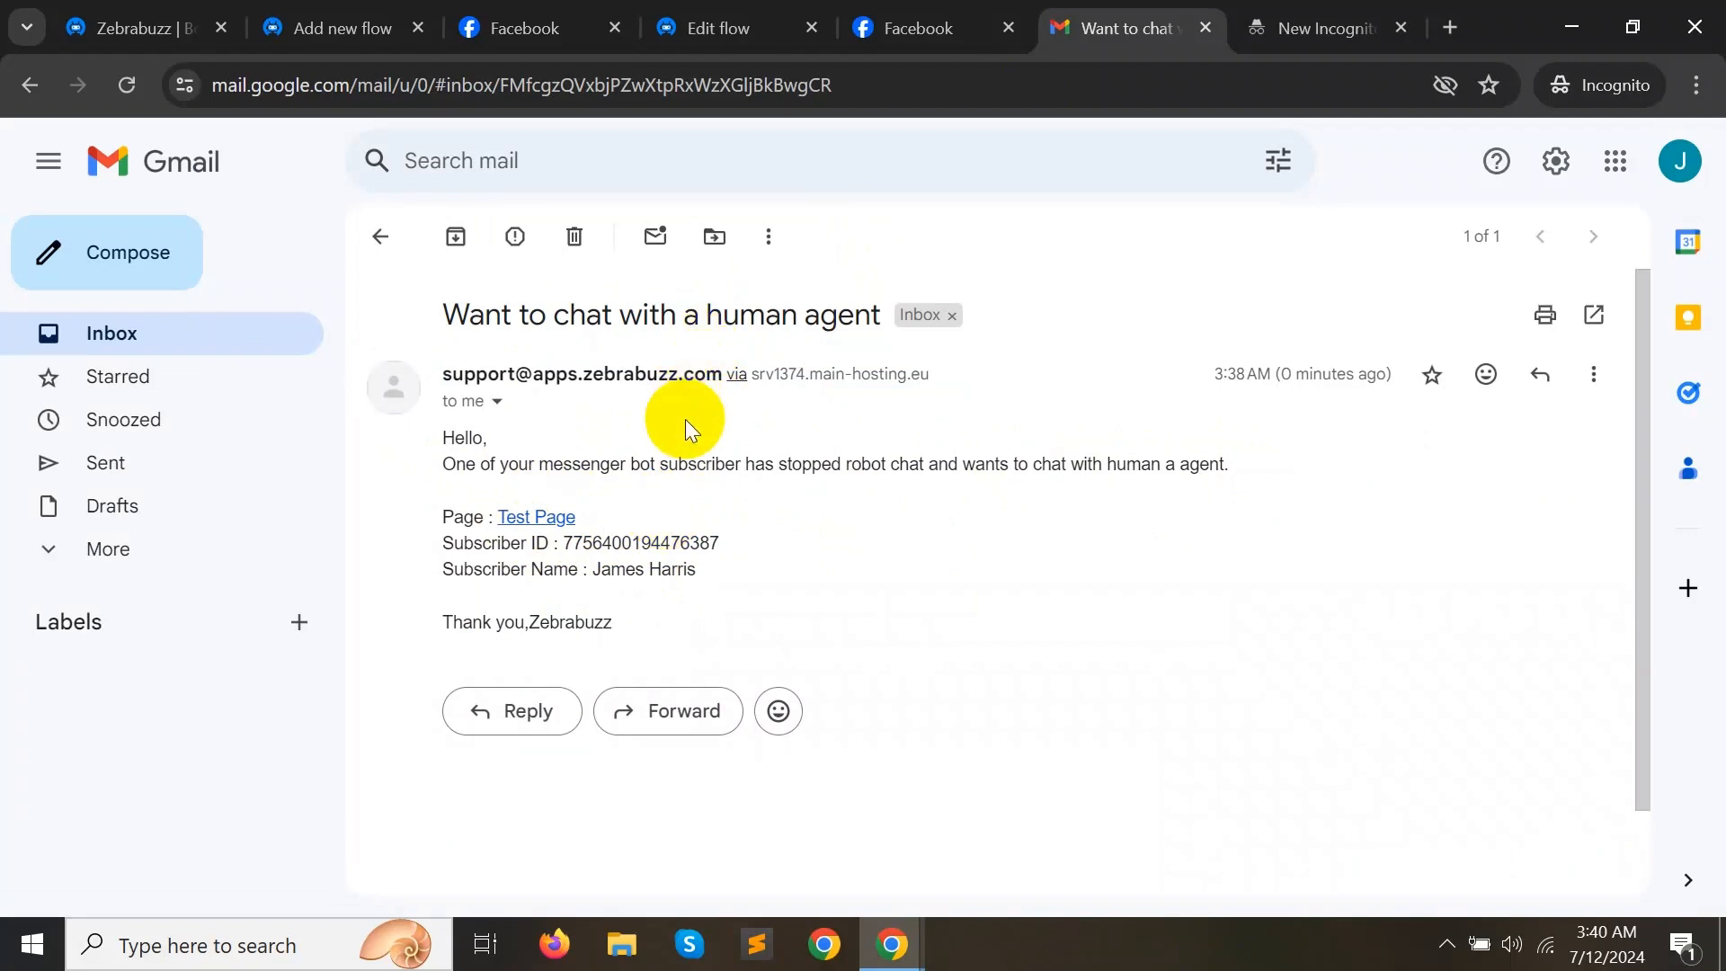
Step: Return to the Test Page chat on Facebook, choose Resume Chat with Bot and read the bot's reply
click(524, 28)
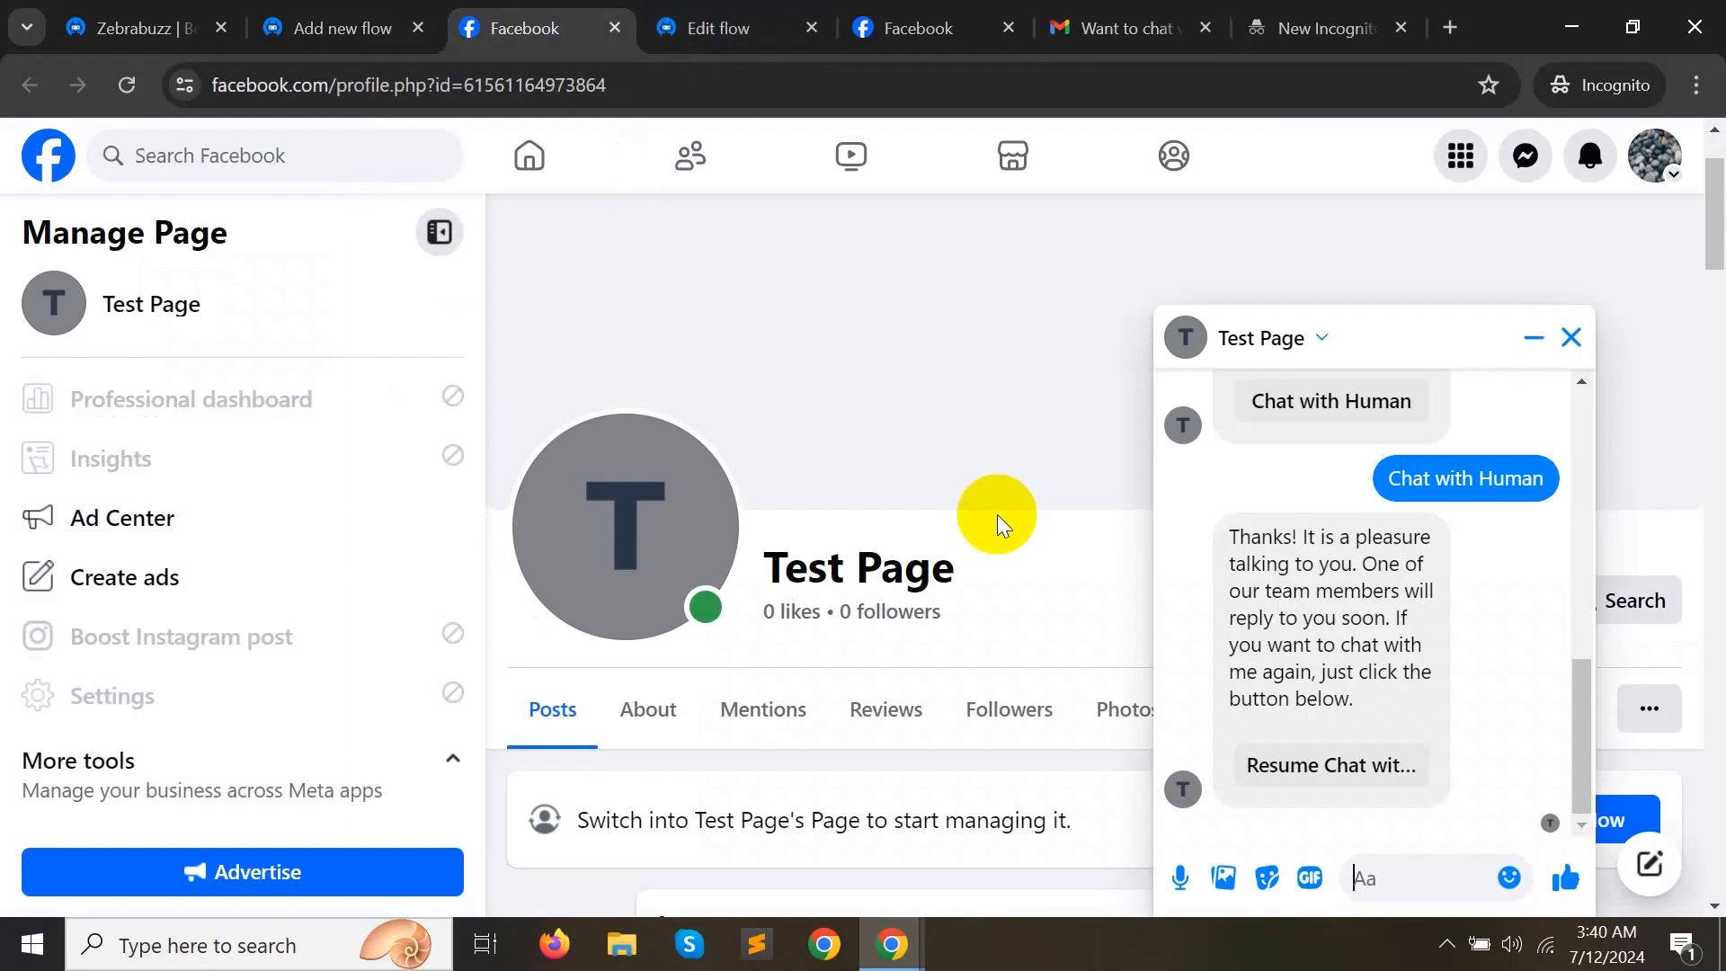
click(1341, 765)
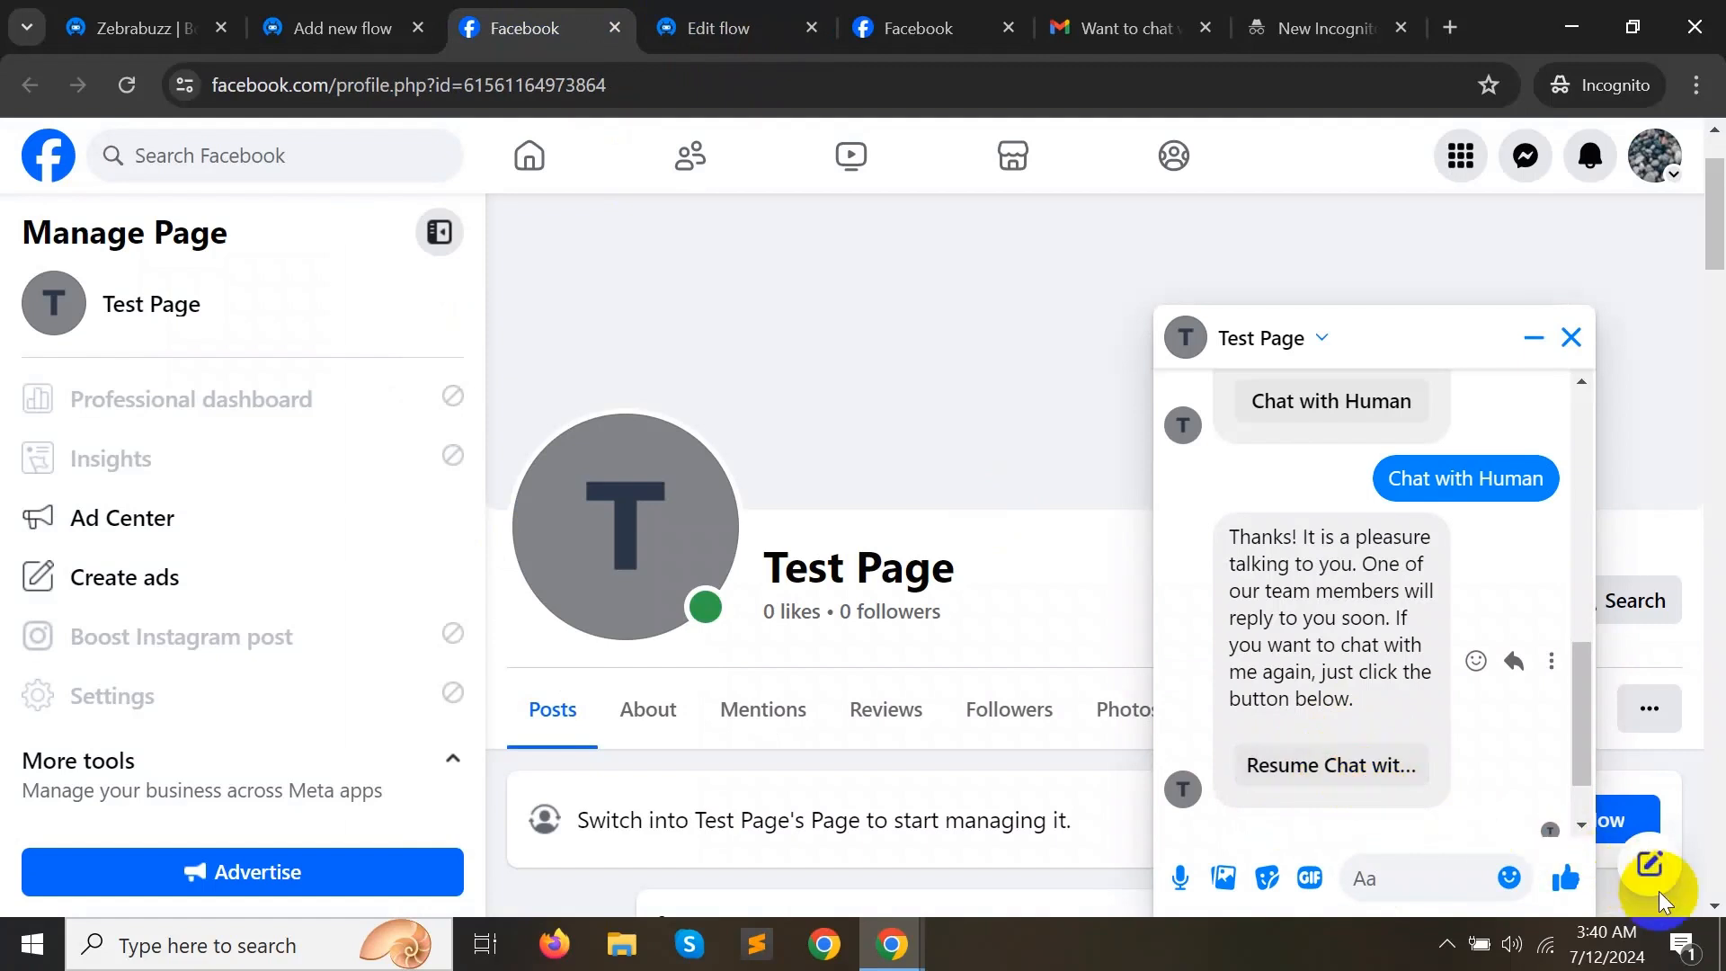
drag(1237, 518, 1288, 699)
click(1287, 590)
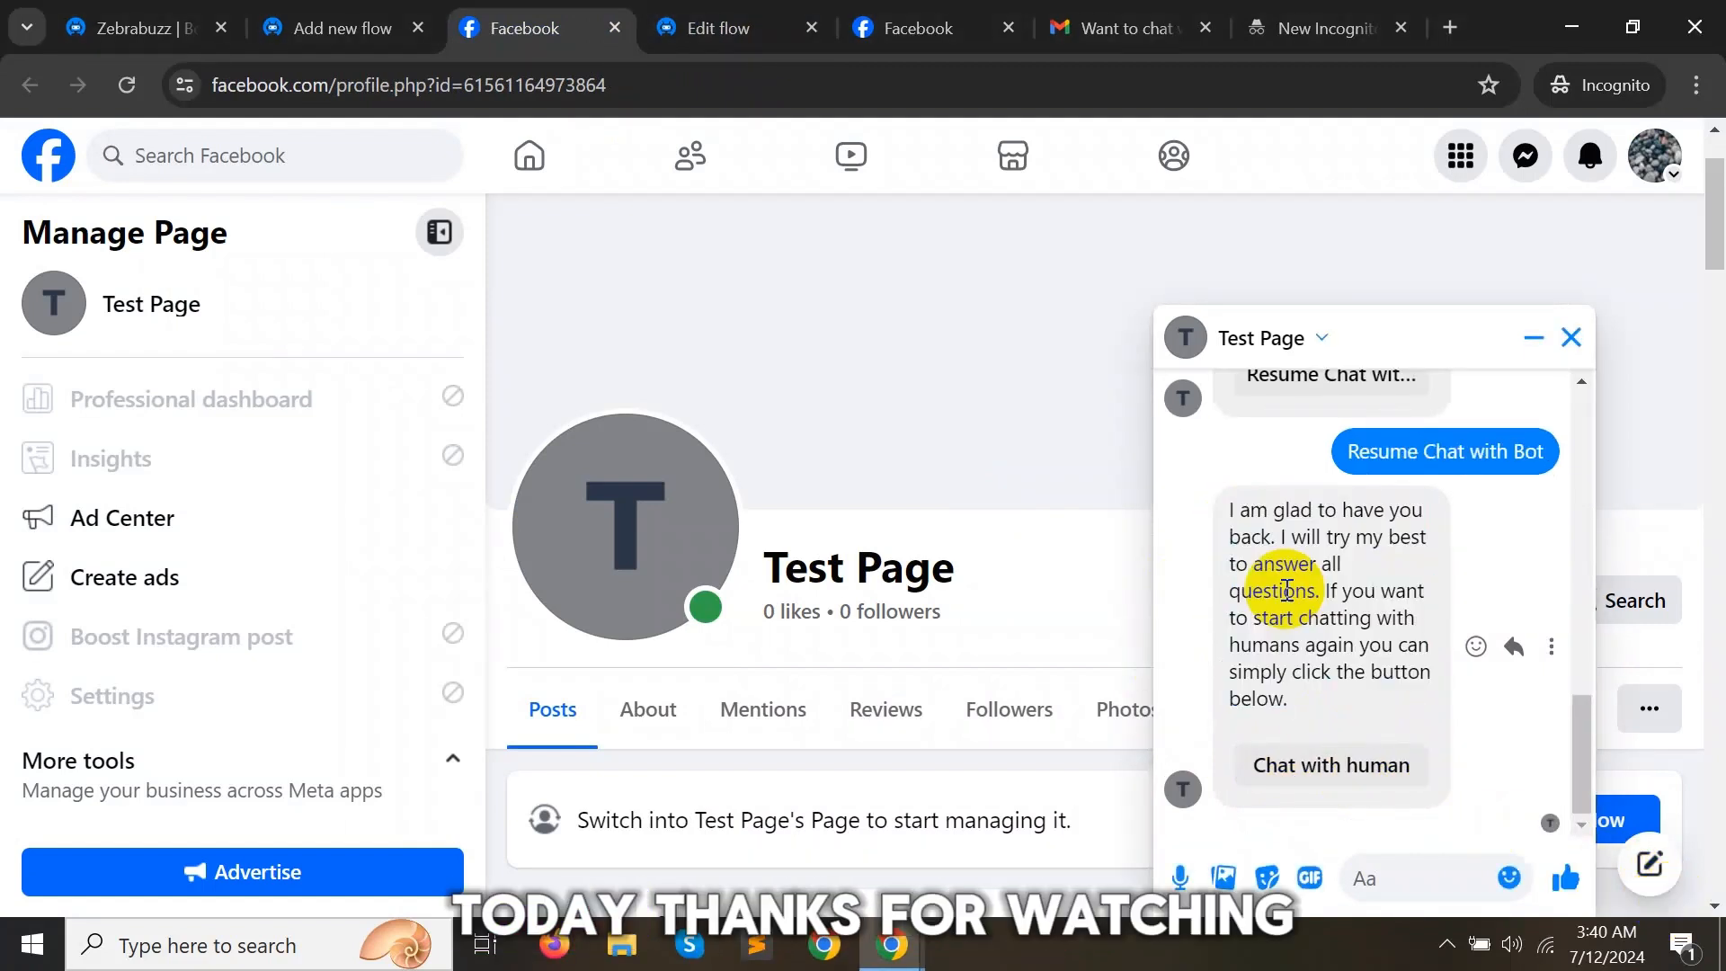